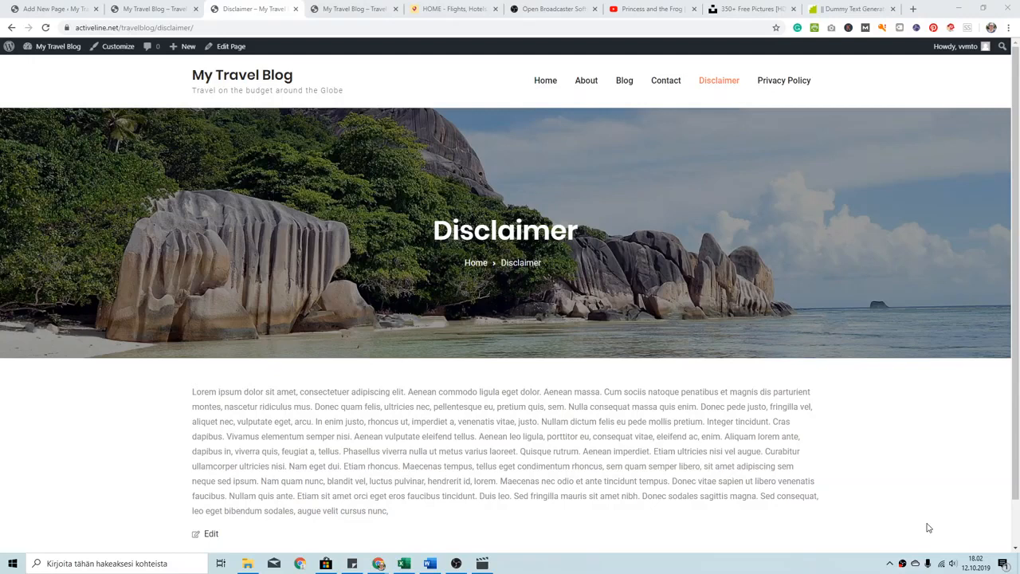
- Open the post categories page in the site's admin dashboard
mouse_move(48, 46)
left_click(40, 71)
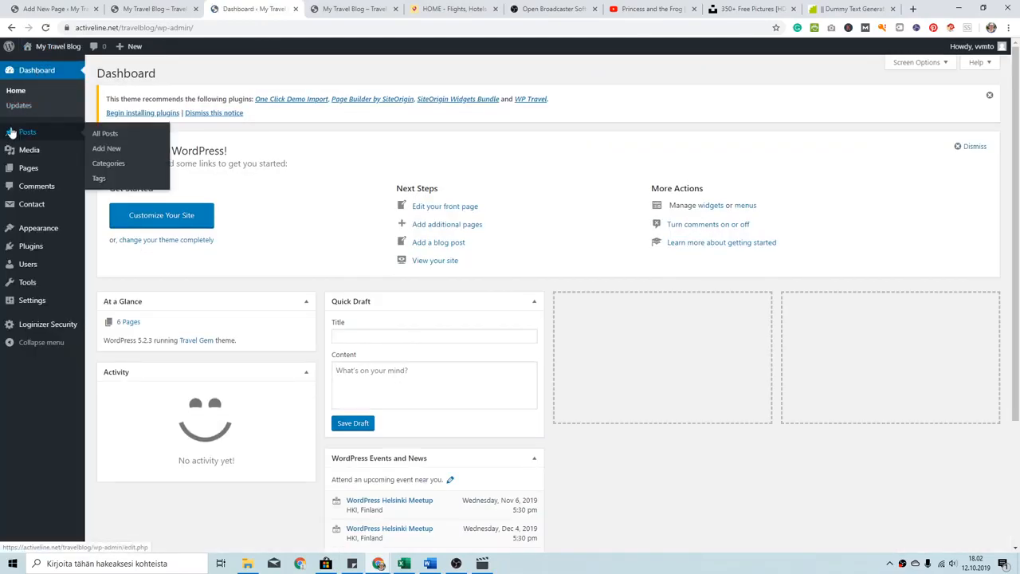
mouse_move(22, 137)
left_click(106, 164)
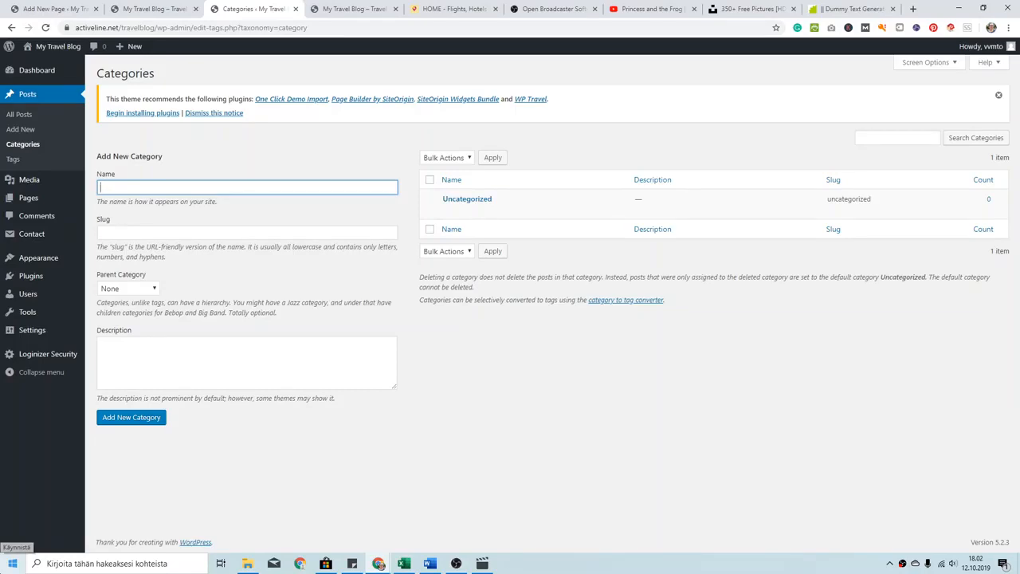
- Add a post category named "Hotel Reviews" with the same text as its slug
type("Hotel Reviews")
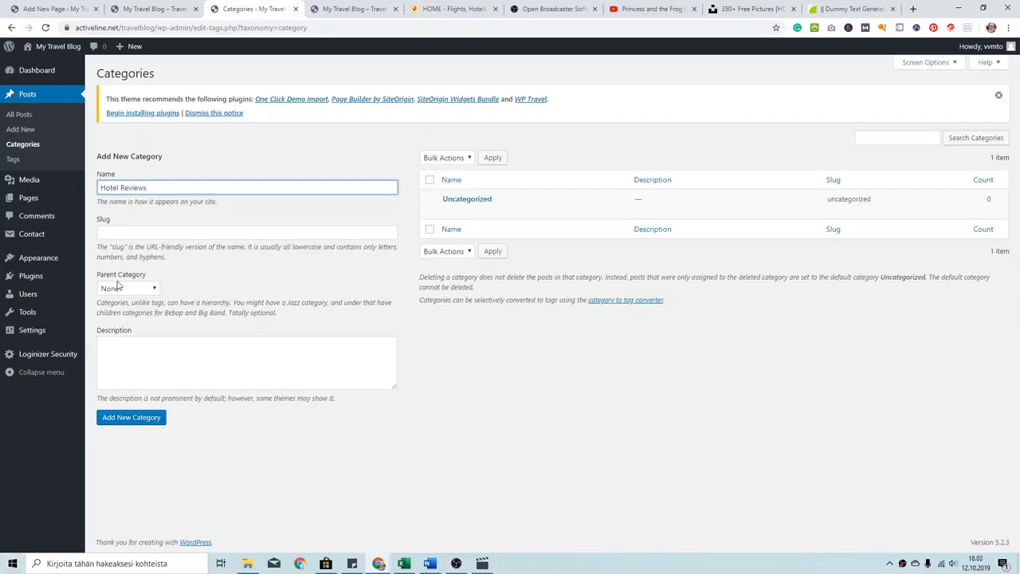
double_click(186, 188)
triple_click(185, 189)
key("ctrl+c")
left_click(164, 232)
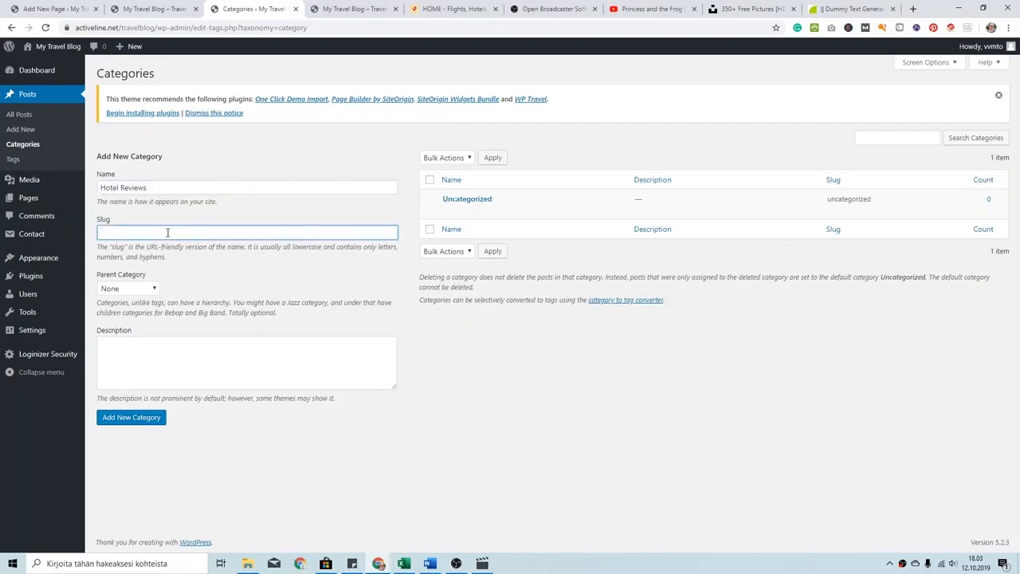
key("ctrl+v")
left_click(113, 421)
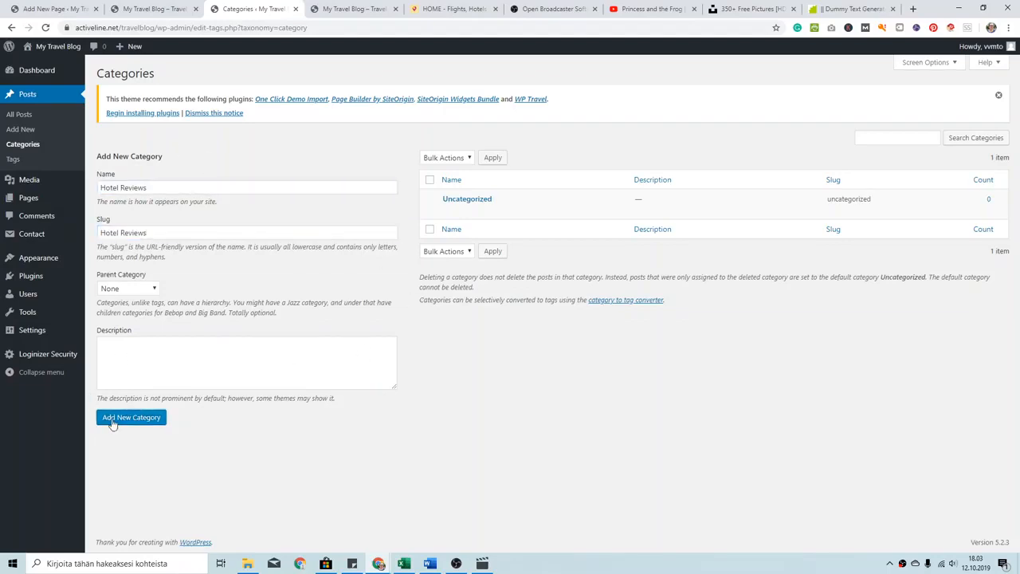
- Add a post category named "Flights reviews" with the same text as its slug
left_click(180, 188)
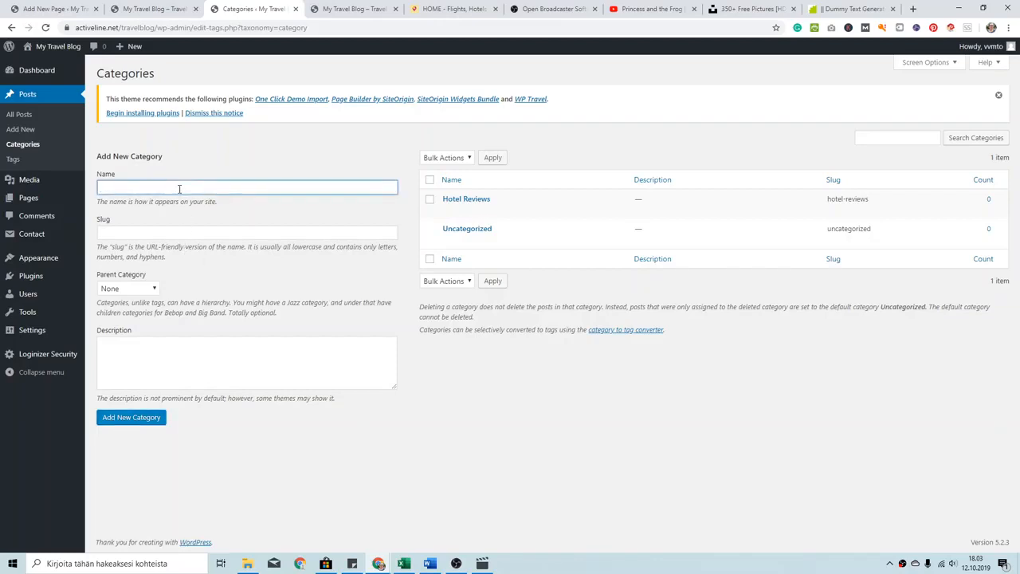
type("Flight reviews")
left_click_drag(143, 188, 114, 148)
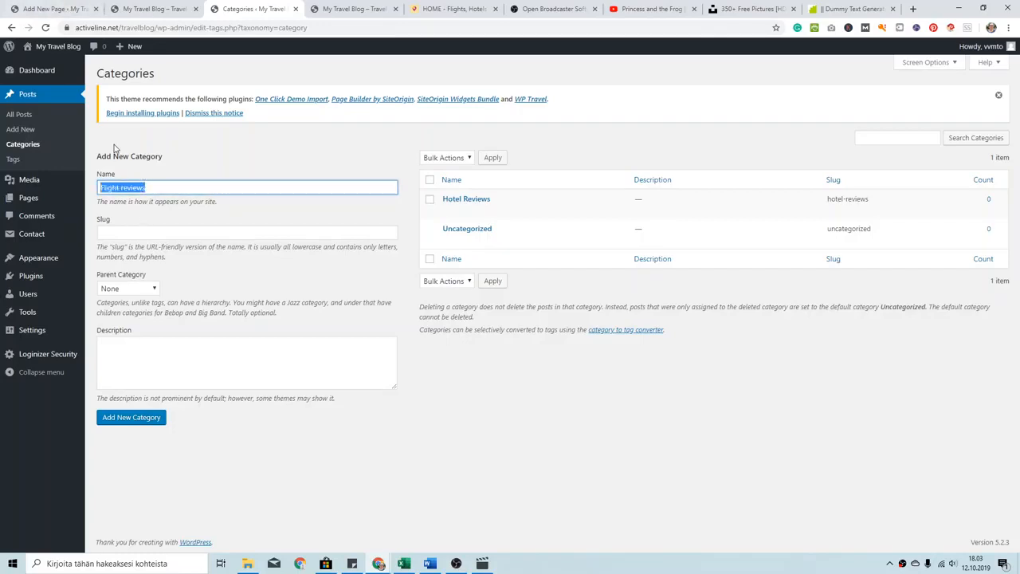
left_click(227, 230)
key("ctrl+v")
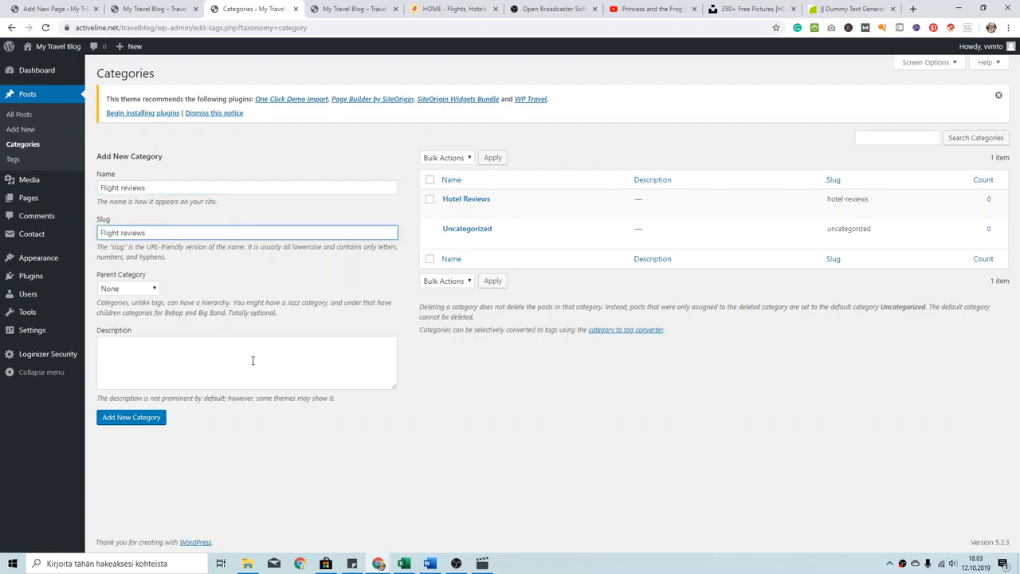
left_click(119, 187)
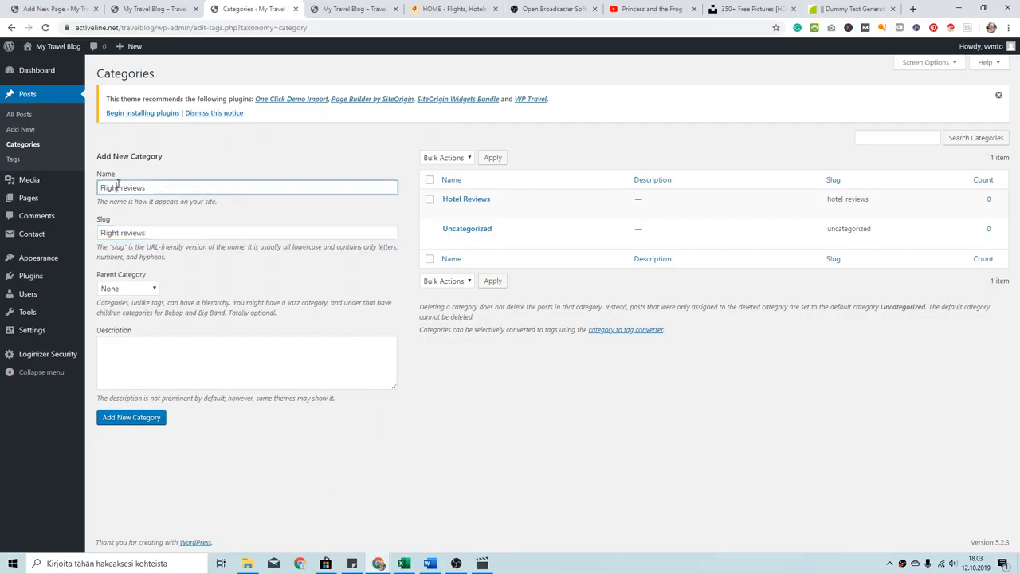
type("s")
left_click(121, 232)
type("s")
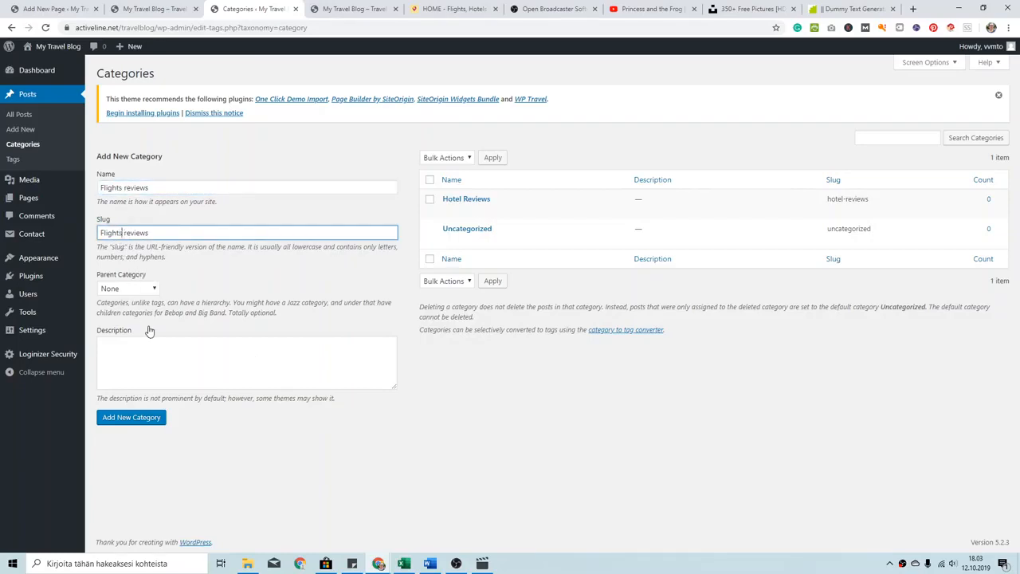
left_click(134, 422)
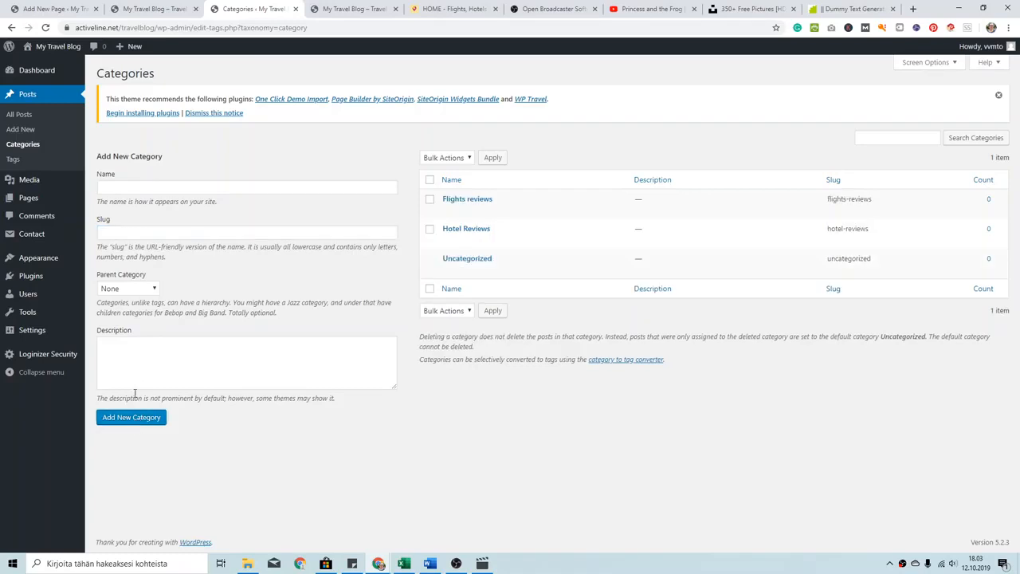
- Add a post category named "Car rental reviews" with the same text as its slug
left_click(131, 187)
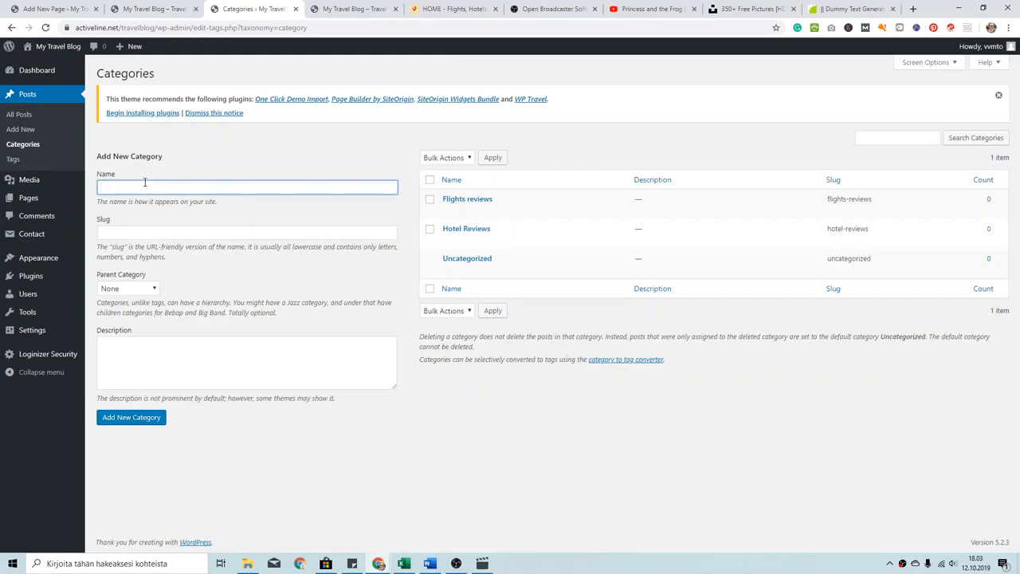
type("Car rental reviews")
triple_click(146, 186)
left_click(110, 246)
left_click(121, 231)
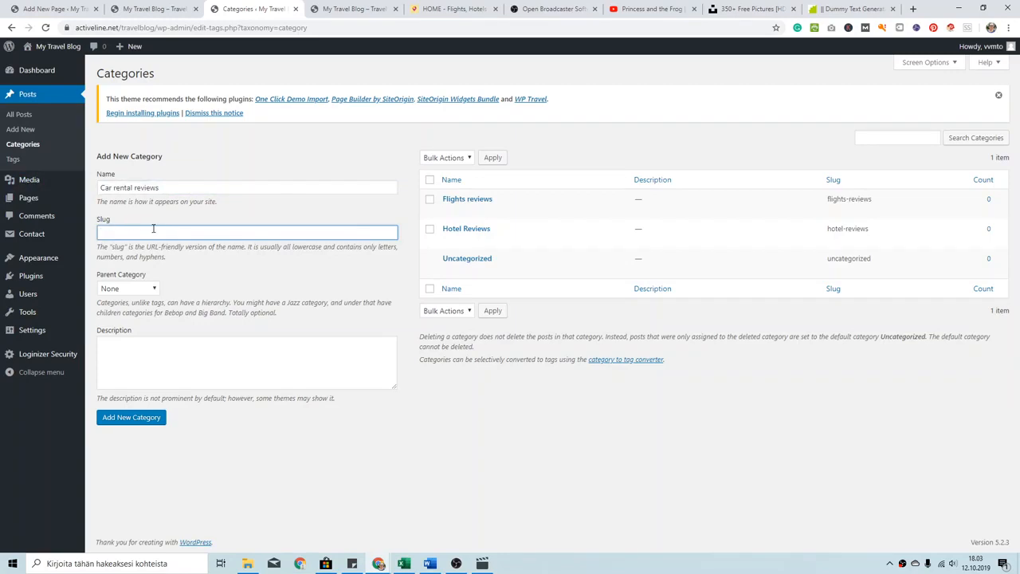
key("ctrl+v")
left_click(105, 416)
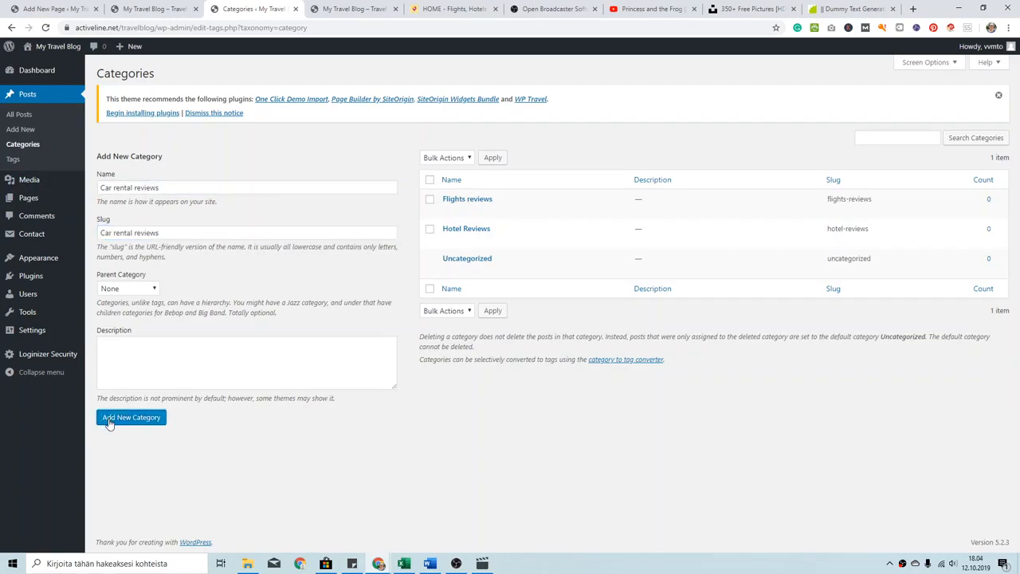
- Add a post category named "Recommendations" with the same text as its slug
left_click(224, 182)
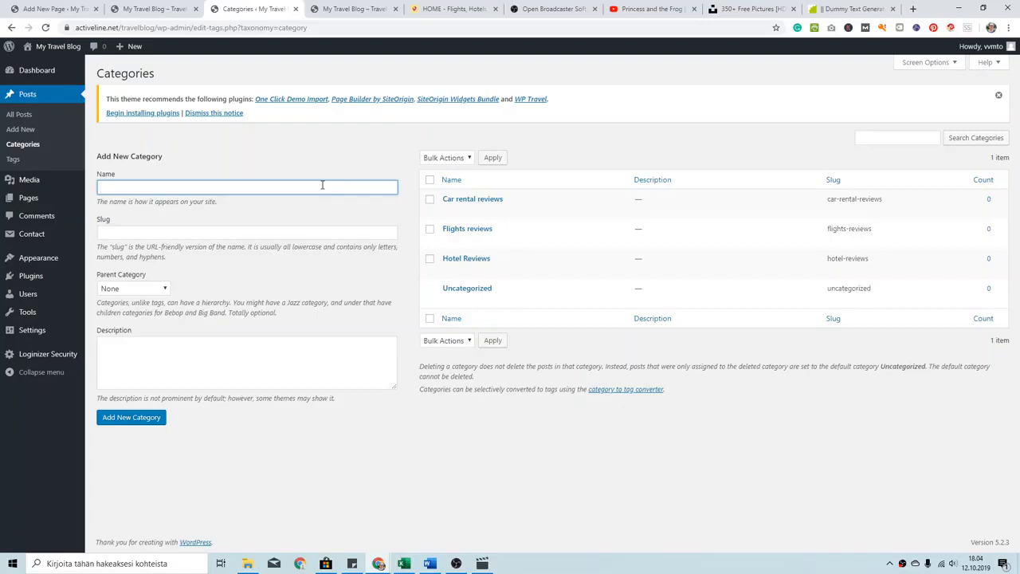
type("Recommendations")
key("ctrl+a")
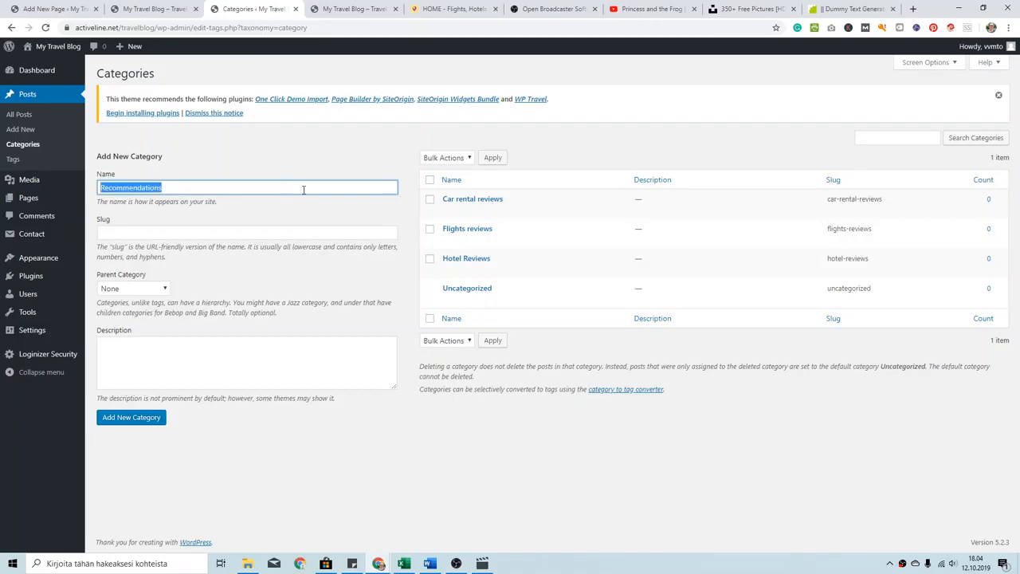
left_click(321, 233)
key("ctrl+v")
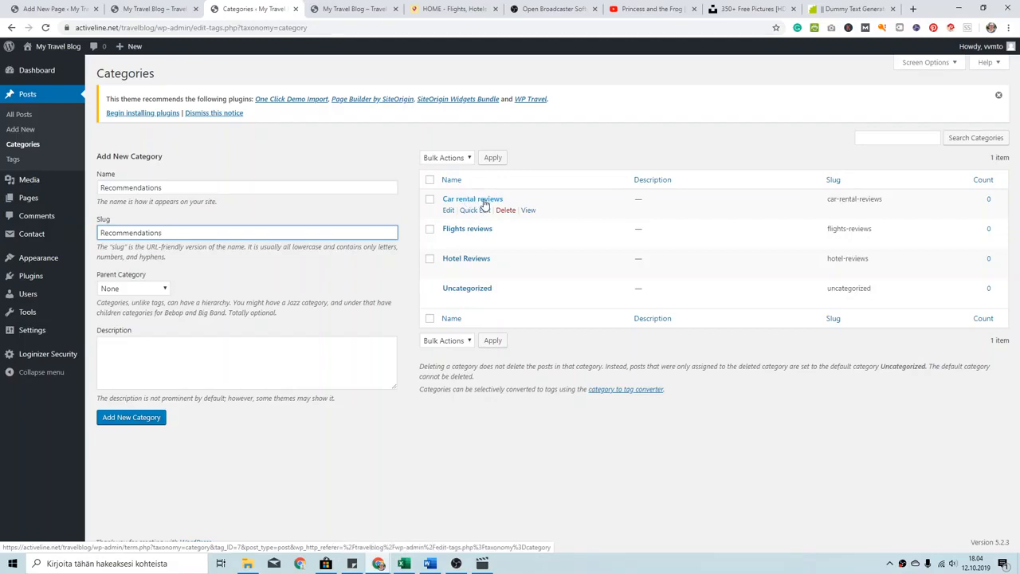
left_click(117, 421)
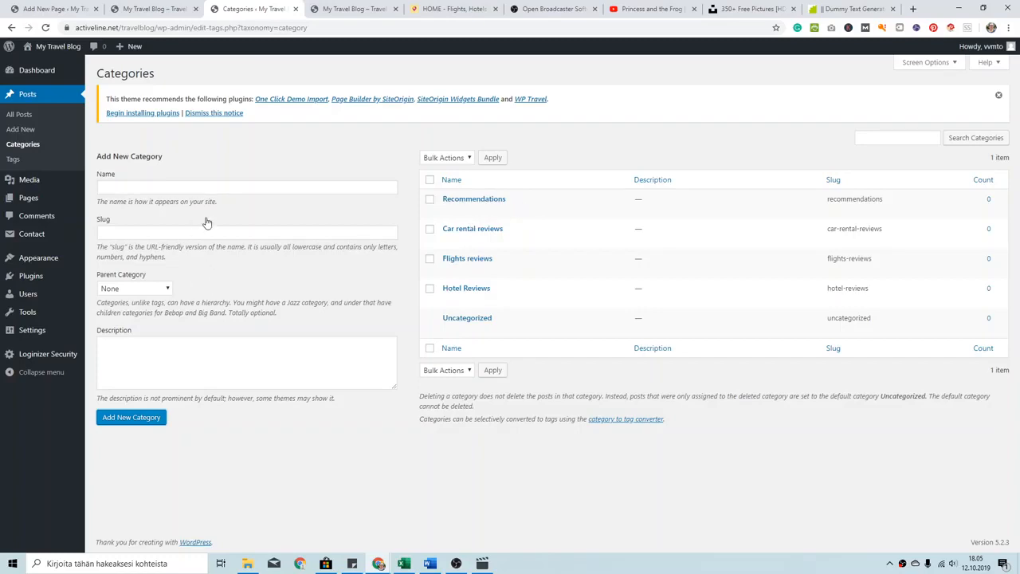
- Add a post category named "Travel Guides" with the same text as its slug
left_click(163, 189)
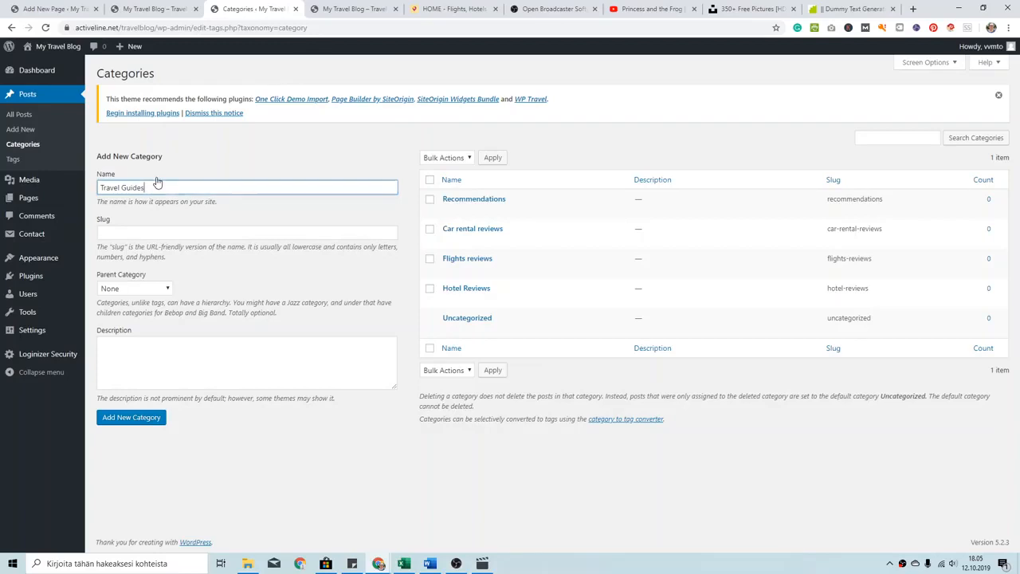
triple_click(154, 186)
key("ctrl+c")
left_click(234, 232)
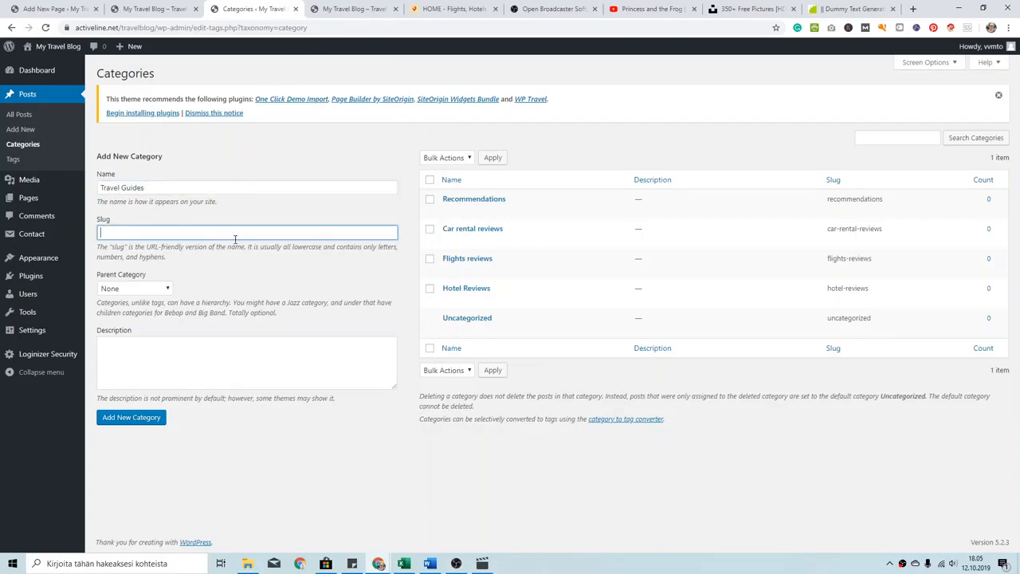
key("ctrl+v")
left_click(136, 417)
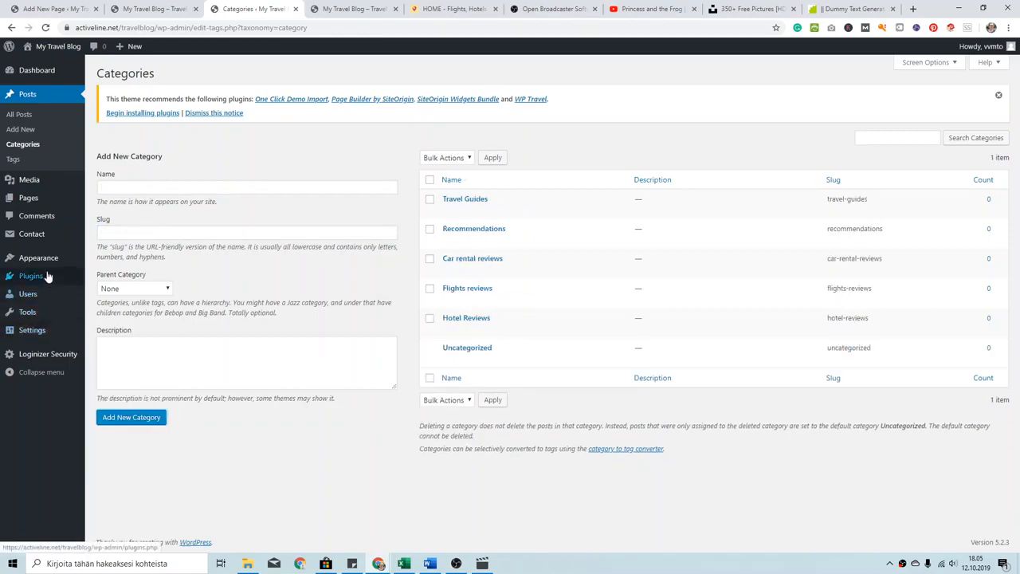
- Open the navigation menu editor showing the structure of the Primary menu
mouse_move(48, 276)
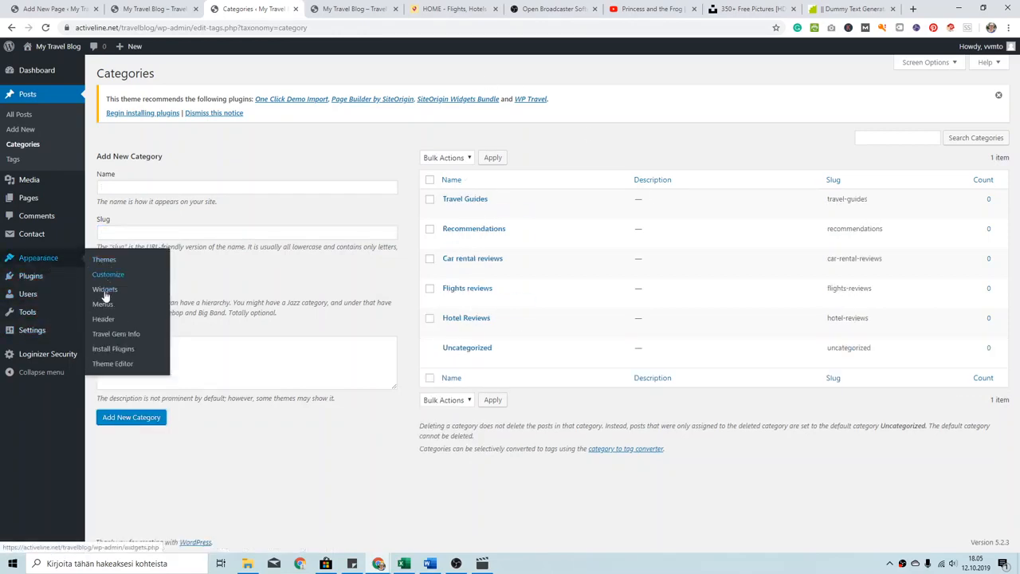
left_click(104, 307)
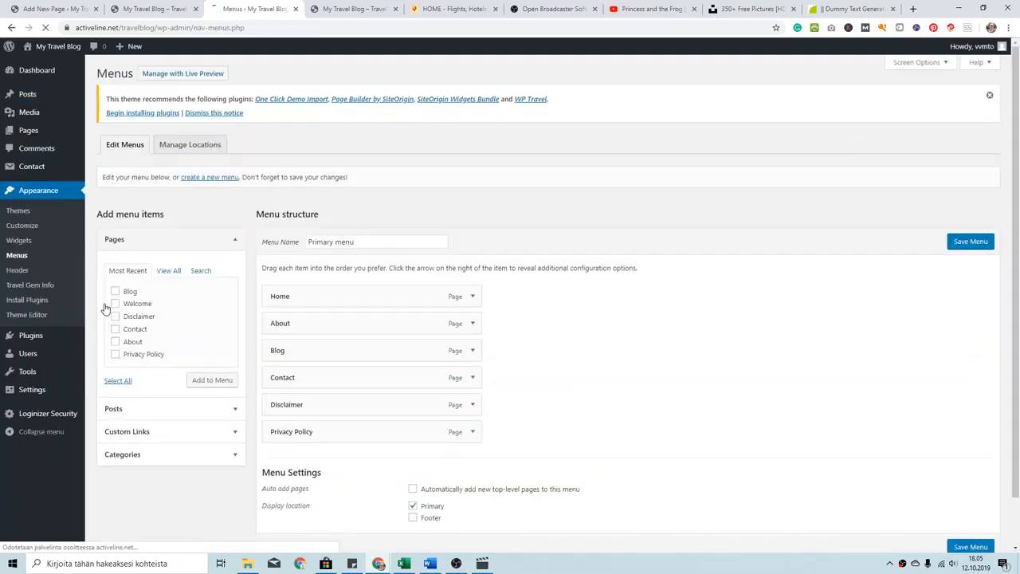
scroll(606, 263, "down", 1)
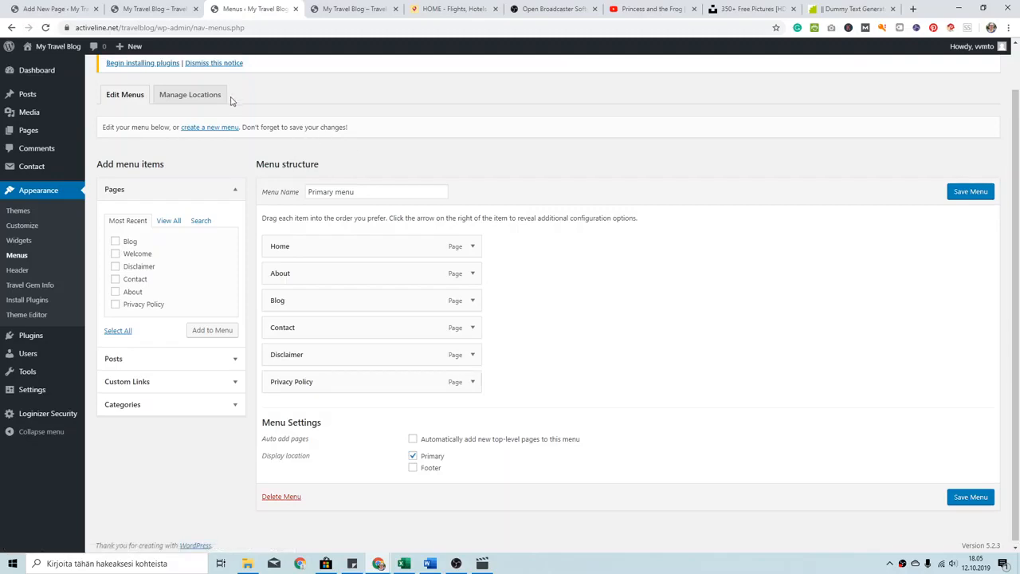
scroll(191, 96, "up", 1)
scroll(499, 279, "down", 1)
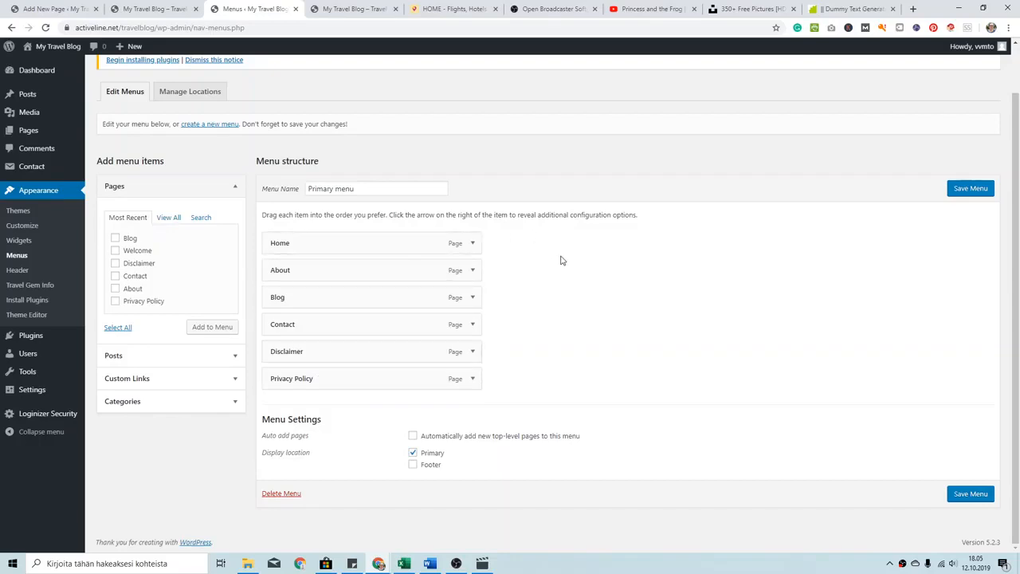
- Add every category except Uncategorized to the Primary menu
left_click(168, 405)
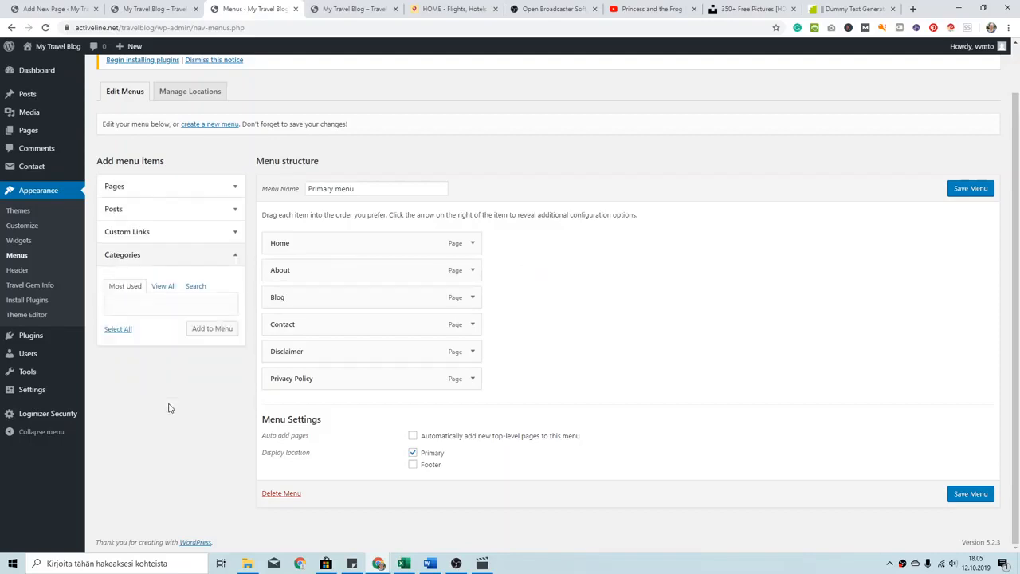
left_click(165, 289)
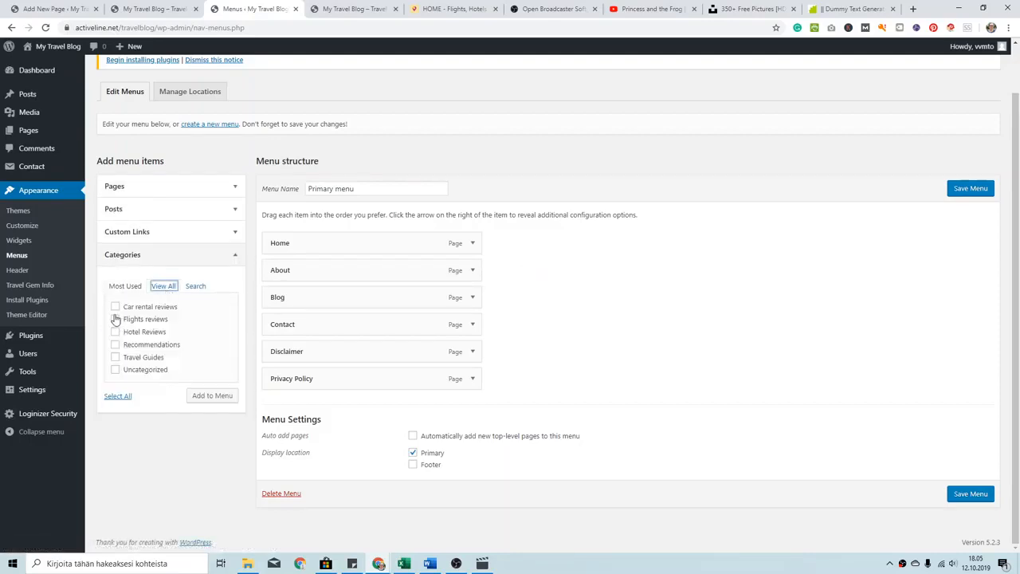
left_click(118, 396)
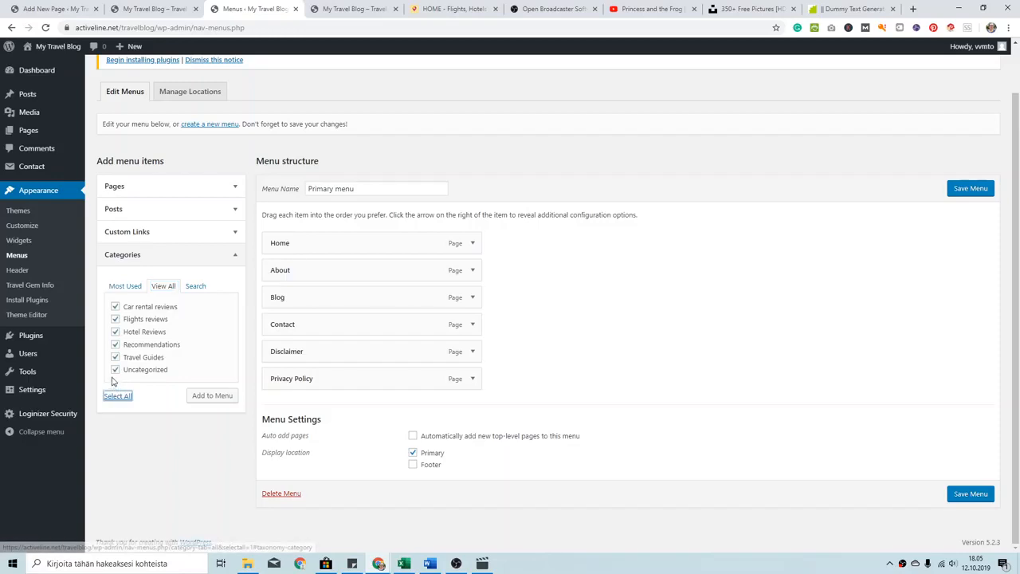
left_click(115, 369)
left_click(209, 397)
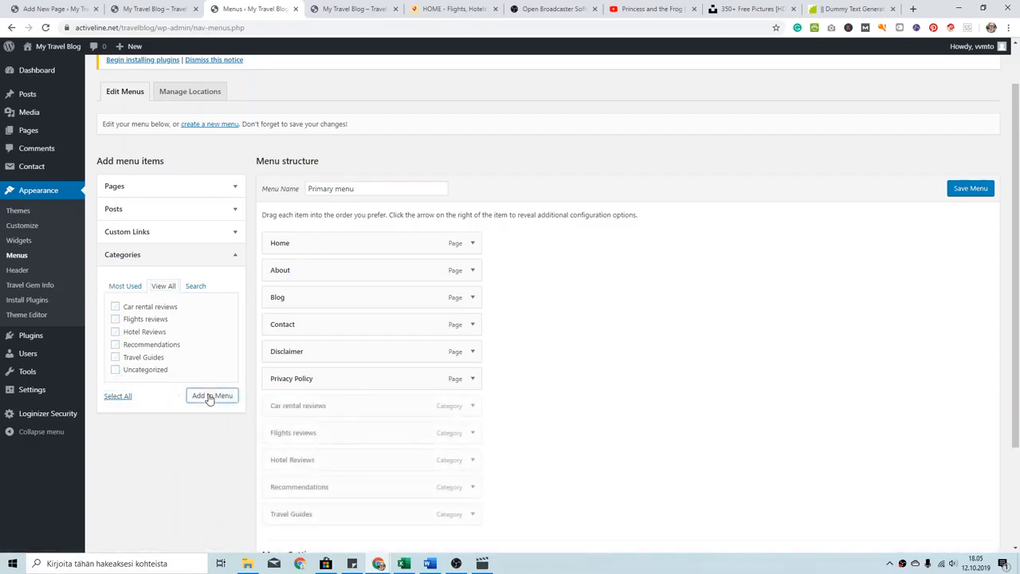
left_click(233, 257)
left_click(224, 238)
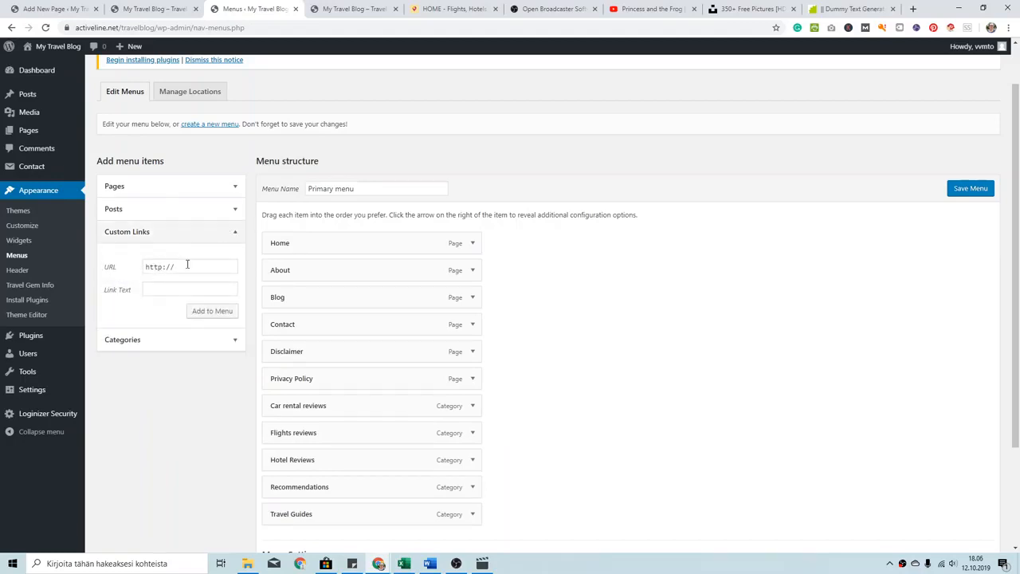
left_click_drag(77, 27, 162, 36)
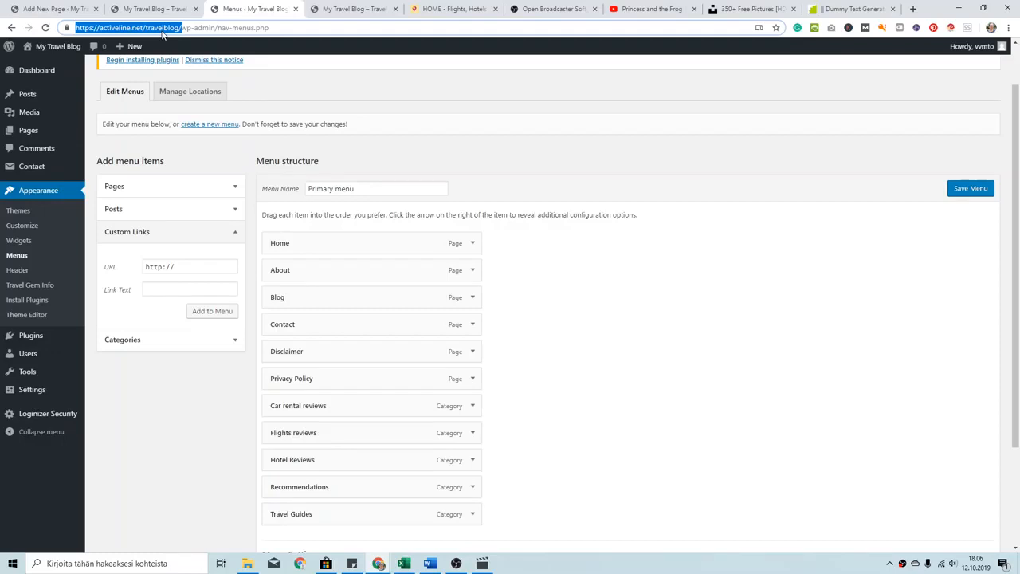
left_click(188, 265)
triple_click(183, 265)
key("ctrl+v")
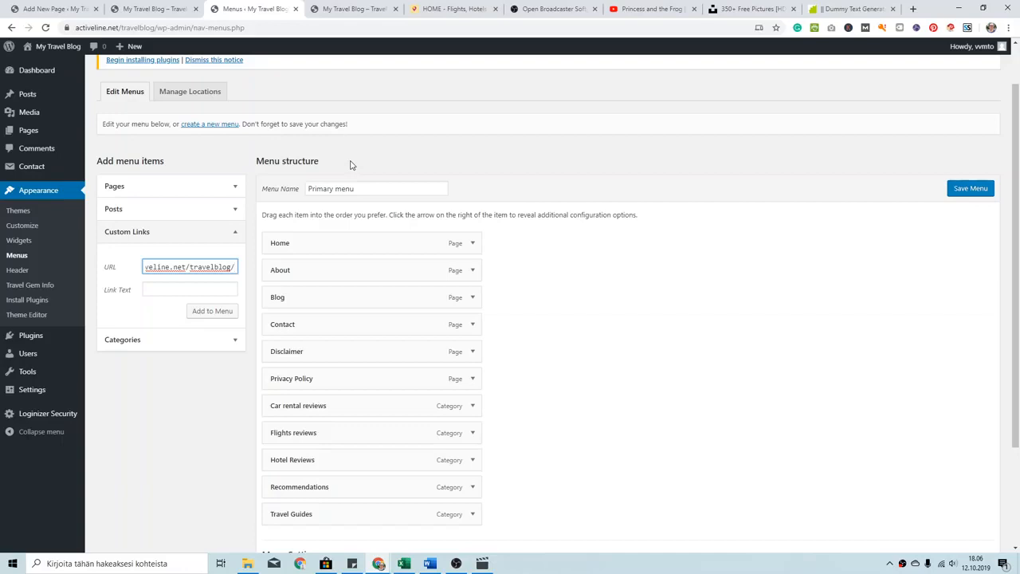
- Append "reviews" to the custom link's URL and adjust the characters at its end
type("reviews")
left_click(175, 293)
left_click(205, 265)
key("Right")
key("Right")
key("Right")
key("Right")
key("Right")
key("Right")
key("Right")
key("Right")
key("Right")
key("Right")
key("Right")
key("Right")
key("Right")
key("Right")
key("Right")
key("Right")
key("Right")
key("Right")
key("Right")
key("Right")
type("/")
key("BackSpace")
type("#")
key("BackSpace")
type("{")
- Give the custom link the text "Reviews" and add it to the Primary menu
left_click(165, 283)
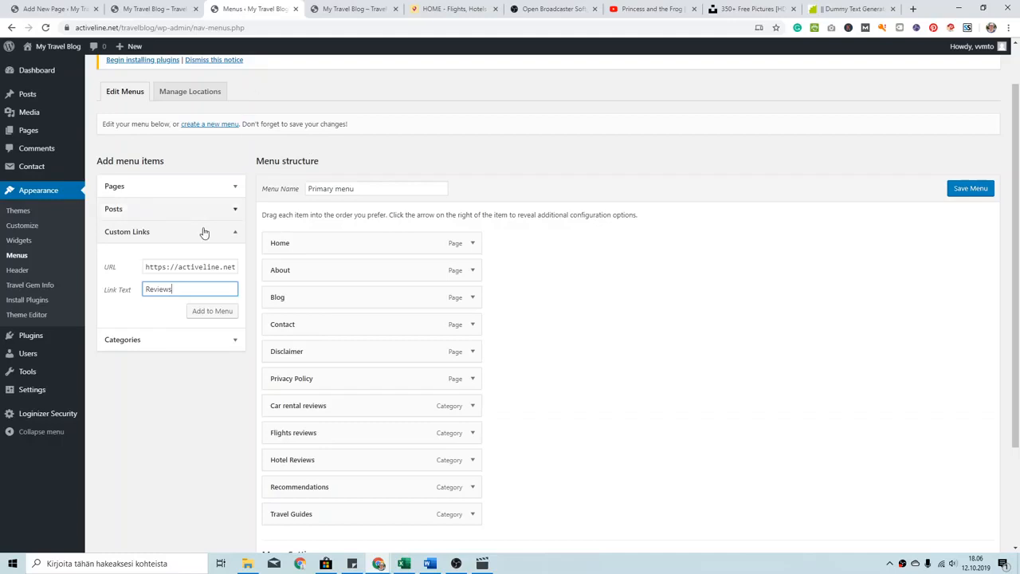
left_click(200, 315)
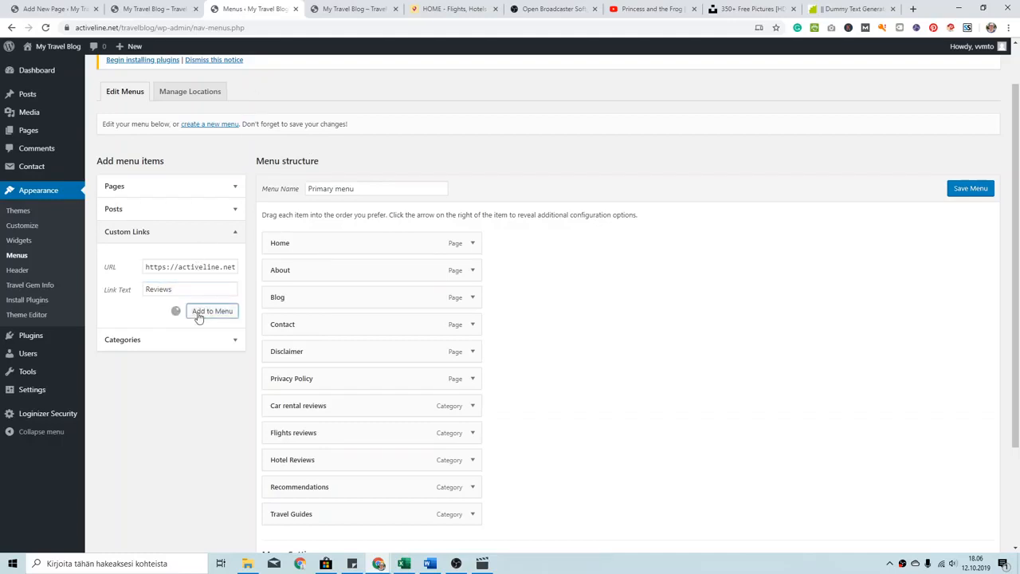
left_click(199, 266)
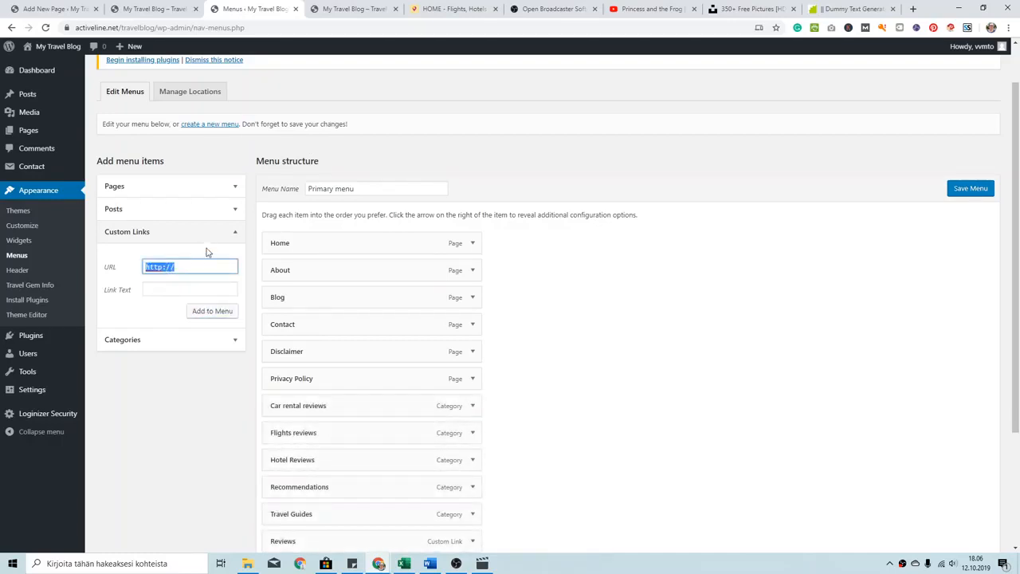
key("ctrl+v")
type("reviews/")
key("BackSpace")
type("#")
left_click(157, 291)
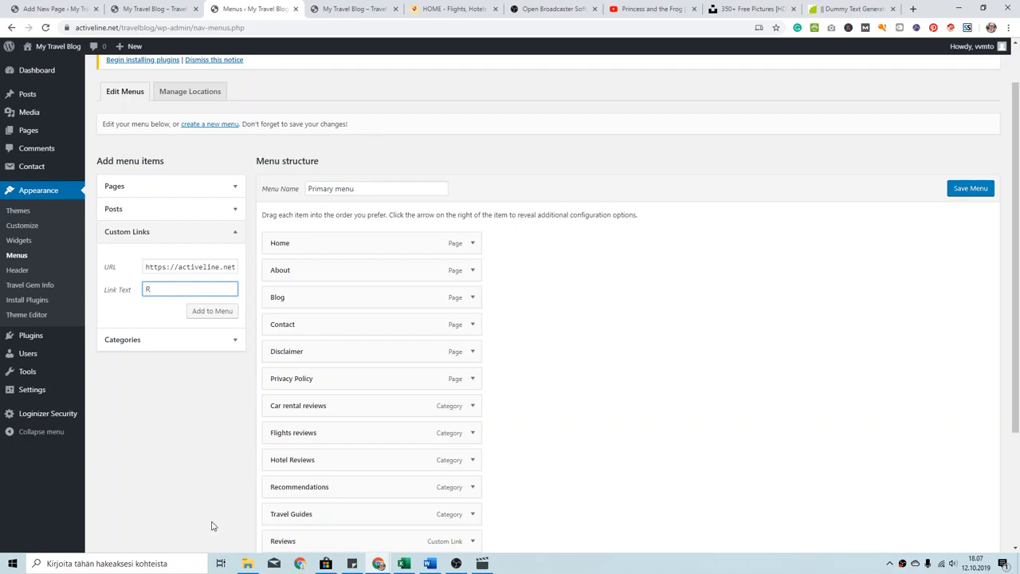
key("BackSpace")
- Replace the last part of the custom link's URL, after travelblog/, with "recommendations#"
left_click(216, 272)
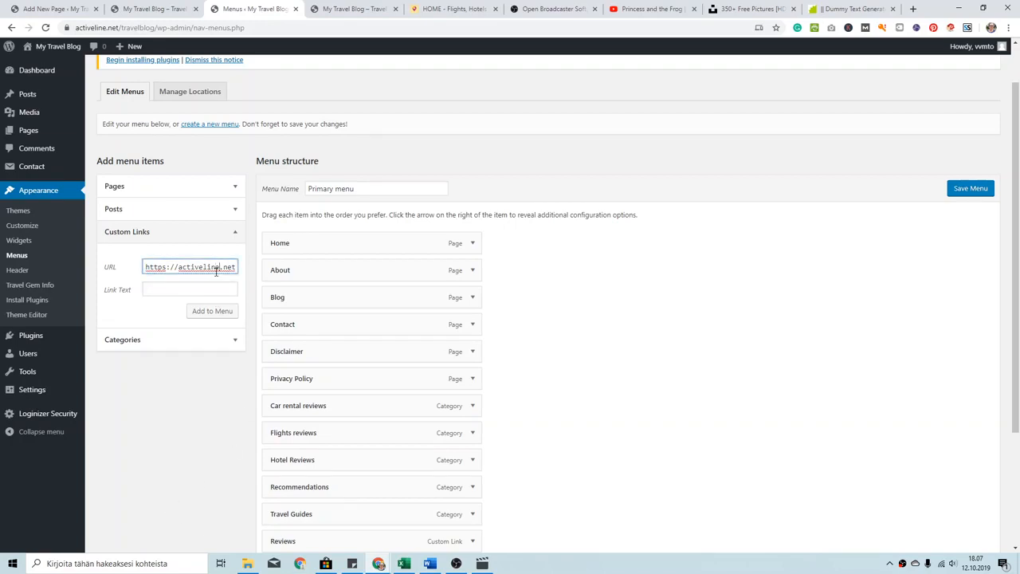
key("Right")
key("Right")
key("Right")
key("Right")
key("Right")
key("Right")
key("Right")
key("Right")
key("Right")
key("Right")
key("Right")
key("Right")
key("Right")
key("Right")
key("Right")
key("Right")
key("Right")
key("Right")
key("Right")
key("Right")
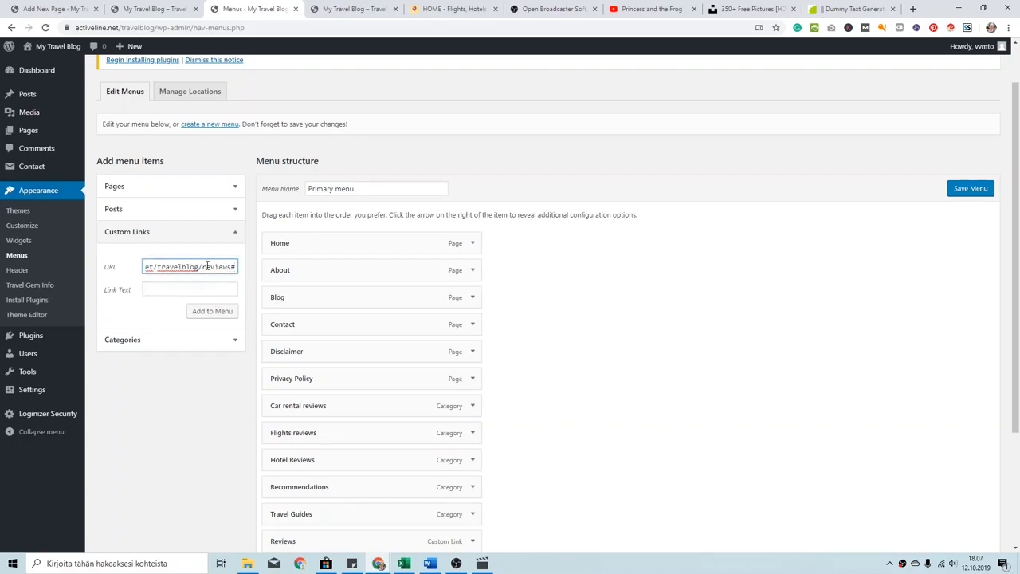
left_click_drag(203, 266, 238, 265)
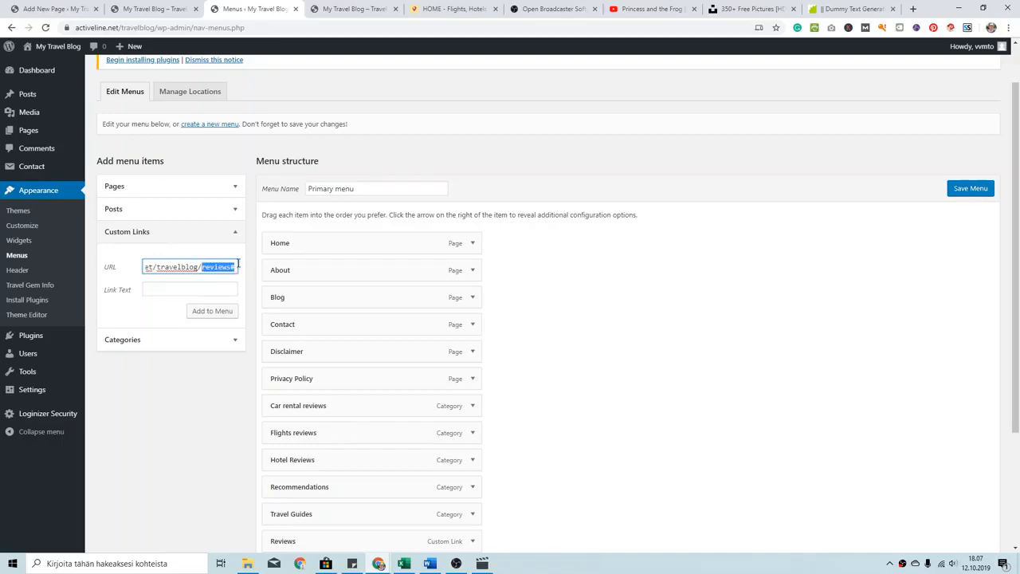
type("recommendations/")
key("BackSpace")
type("#")
- Give the custom link the text "Recommendations" and add it to the Primary menu
left_click(154, 291)
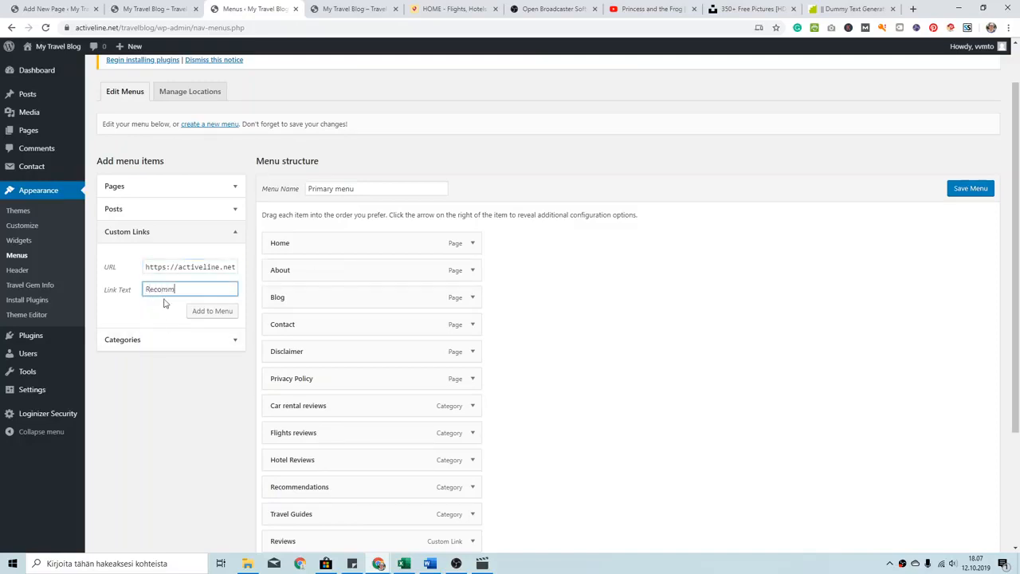
type("Recommendations")
left_click(220, 311)
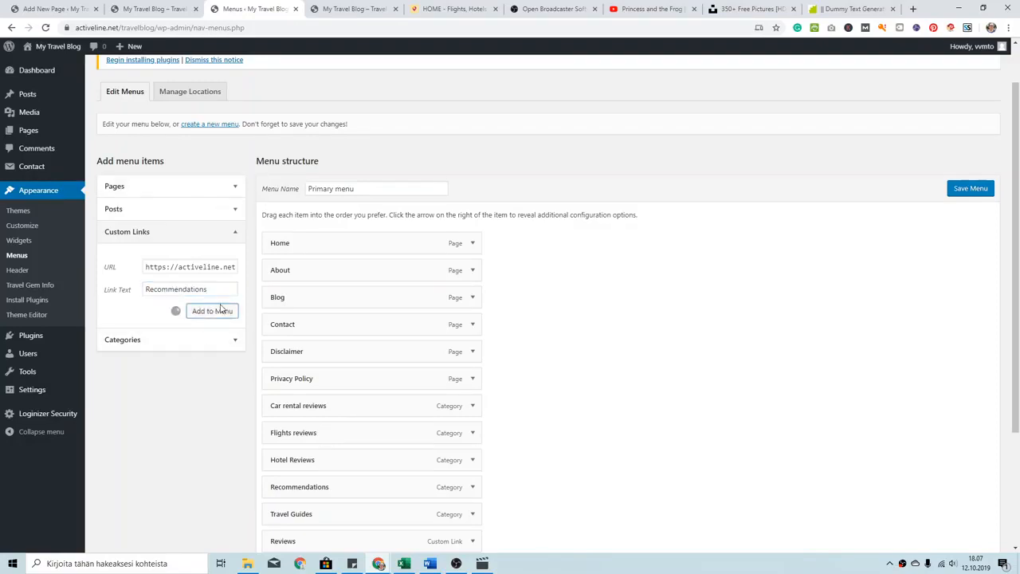
- Move the Reviews custom link below Blog and nest Flights reviews, Hotel Reviews and Car rental reviews under it as sub items
scroll(614, 287, "down", 1)
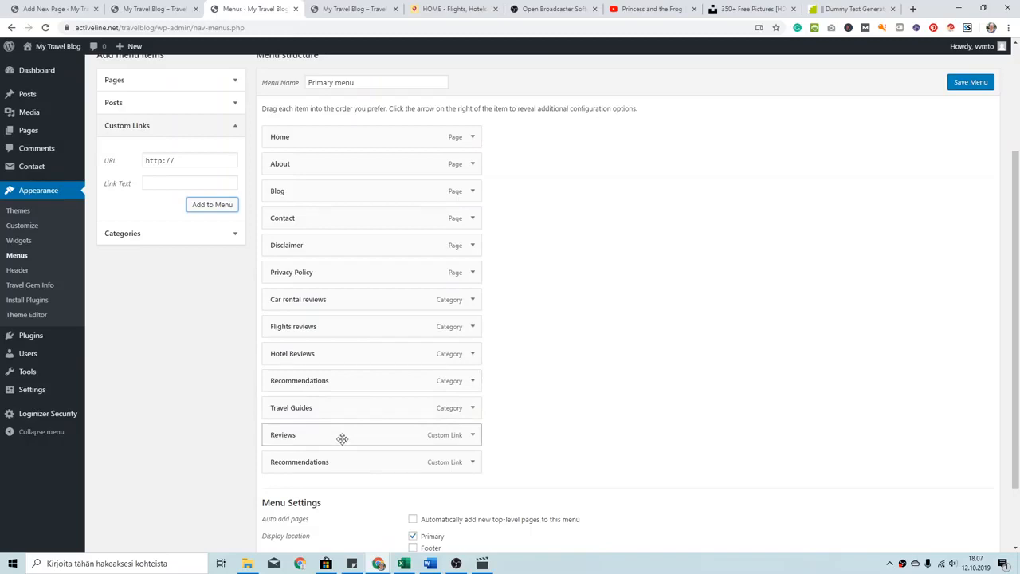
left_click_drag(342, 439, 323, 196)
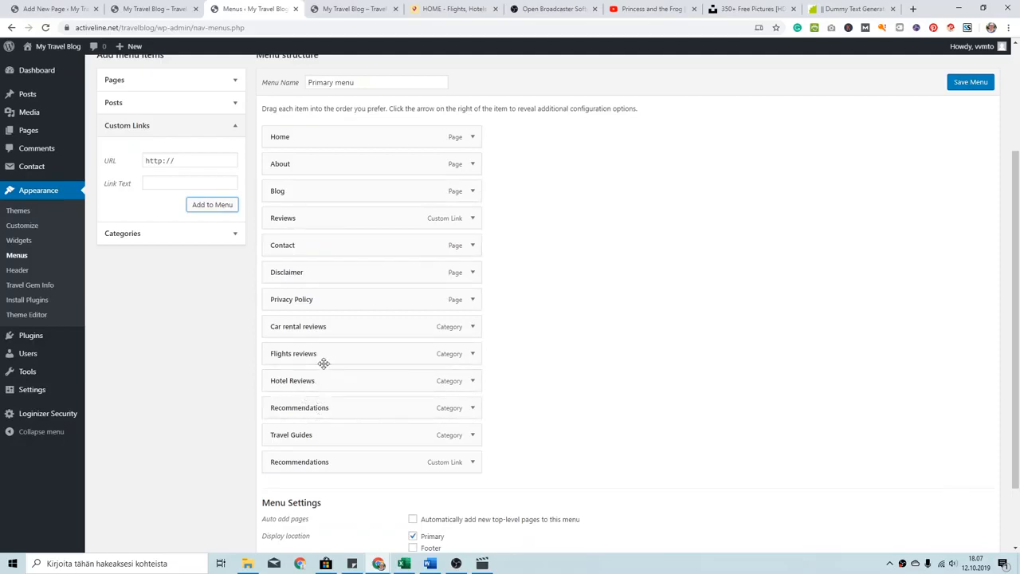
left_click_drag(334, 331, 351, 240)
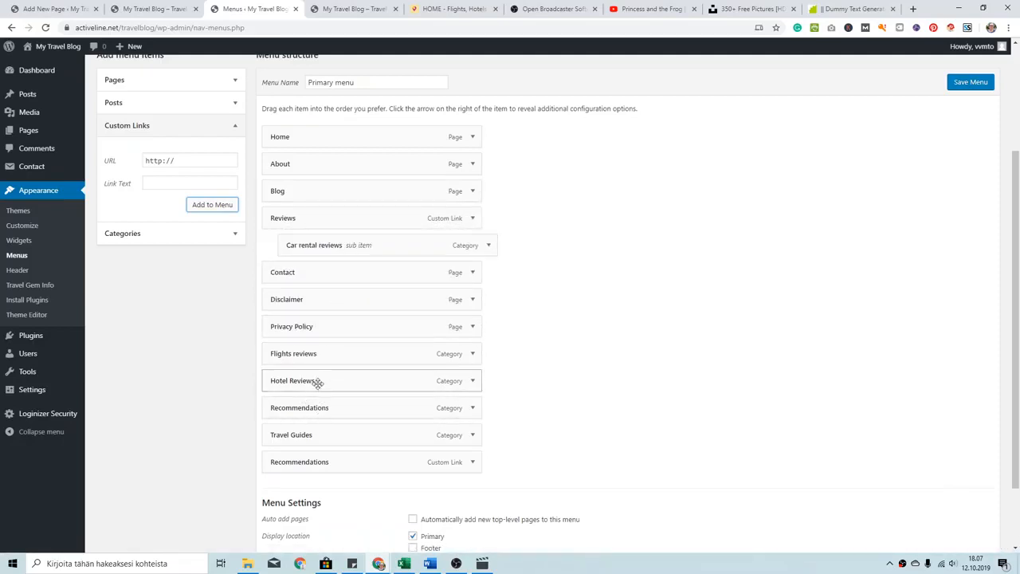
left_click_drag(317, 384, 350, 240)
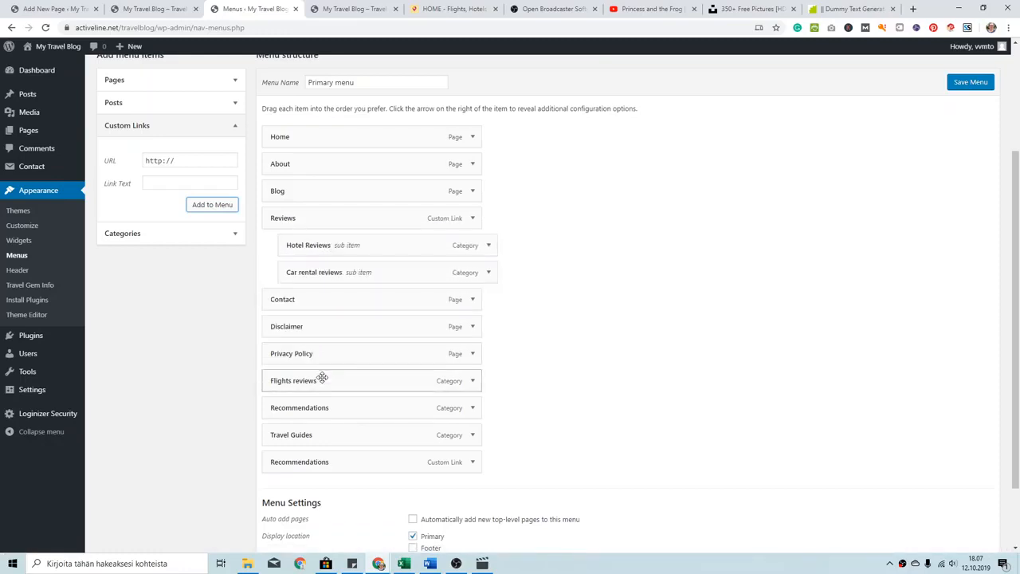
left_click_drag(322, 377, 339, 243)
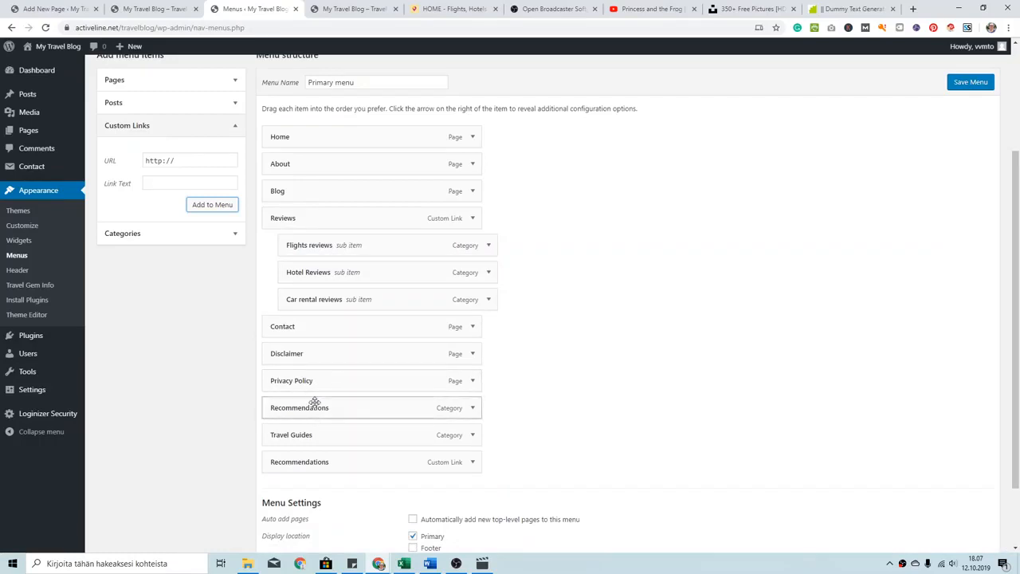
- Move the Recommendations and Travel Guides categories between the Reviews group and Contact as top-level items
left_click_drag(315, 402, 302, 323)
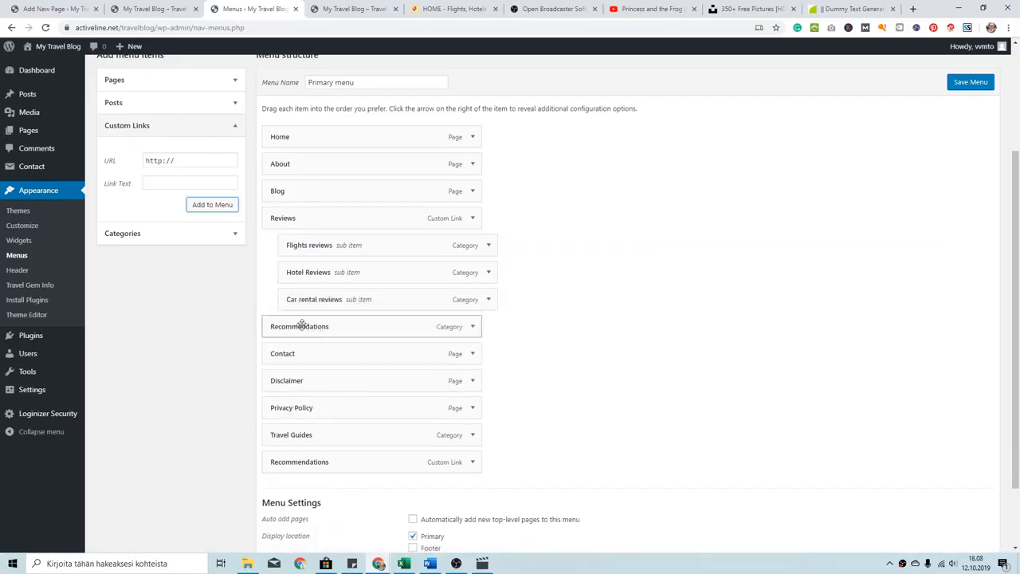
mouse_move(335, 269)
left_mouse_down()
mouse_move(338, 233)
mouse_move(335, 271)
left_mouse_up()
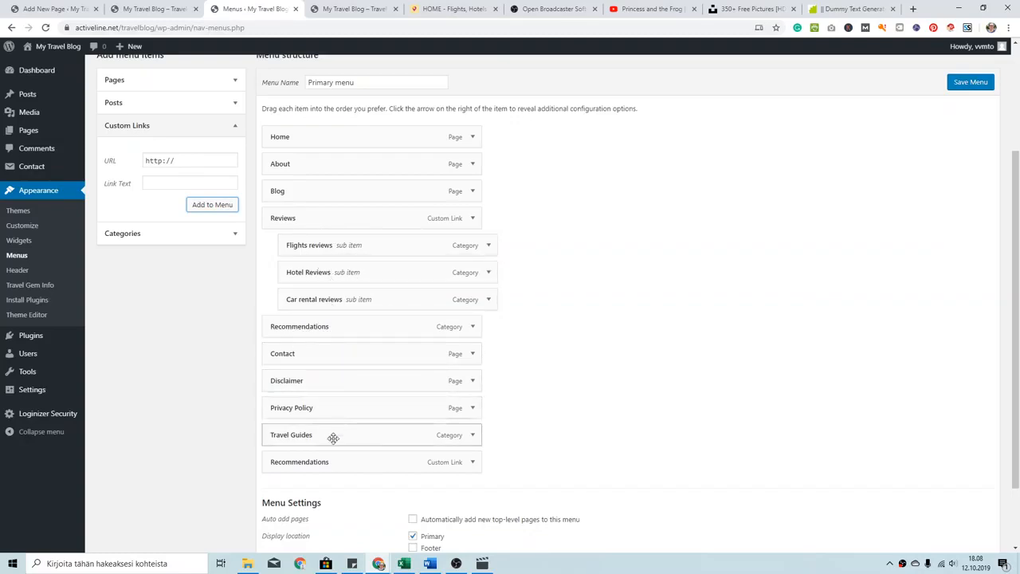
left_click_drag(334, 437, 330, 324)
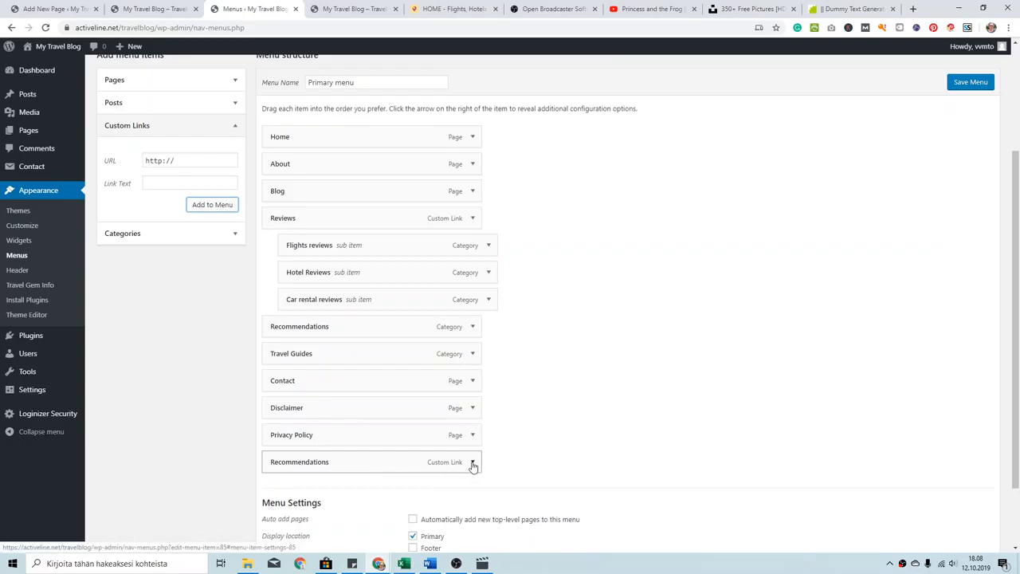
- Remove the Recommendations custom link from the Primary menu, keeping the category item, and save the menu
left_click(474, 326)
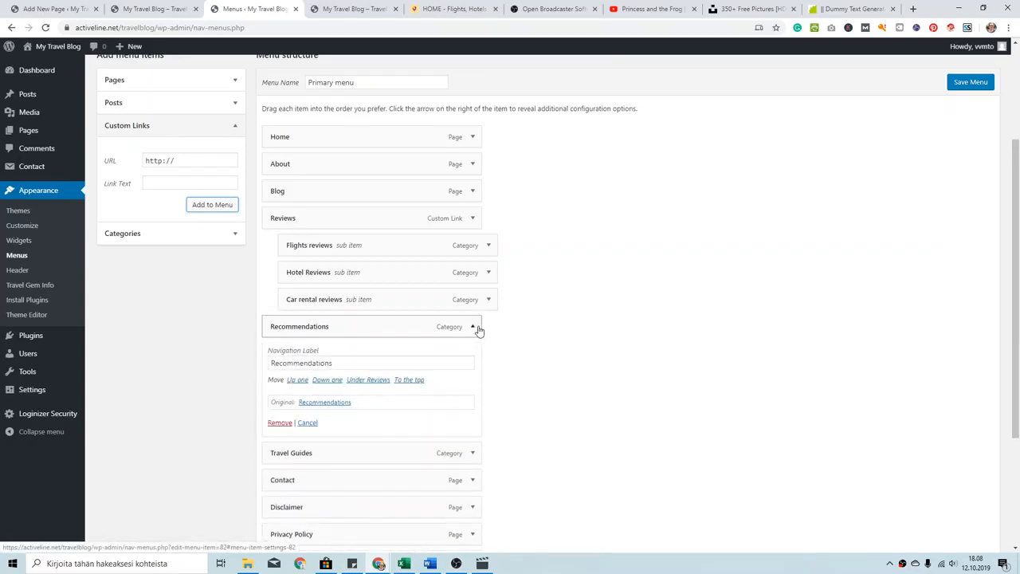
left_click(477, 328)
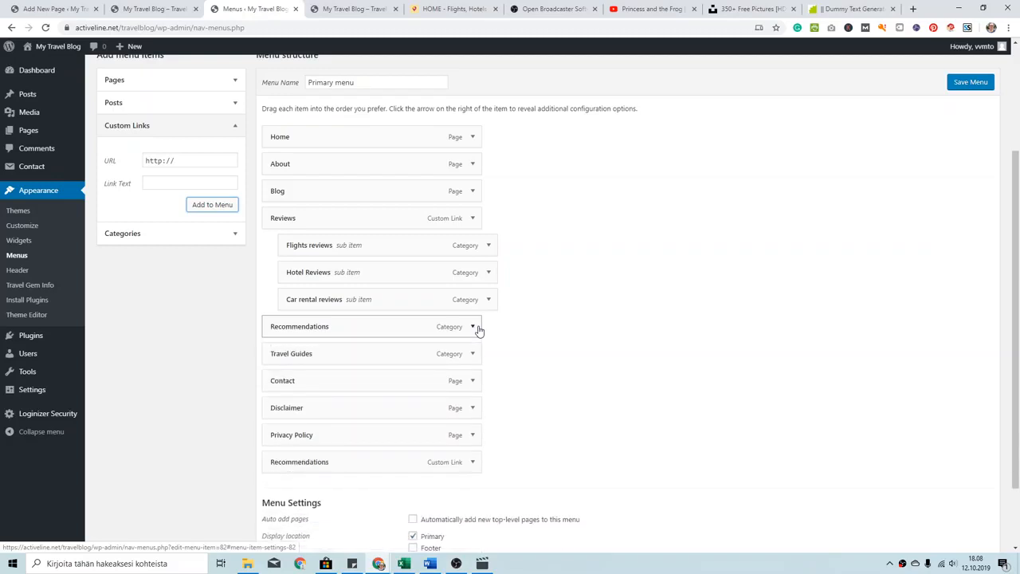
left_click(472, 462)
scroll(423, 474, "down", 1)
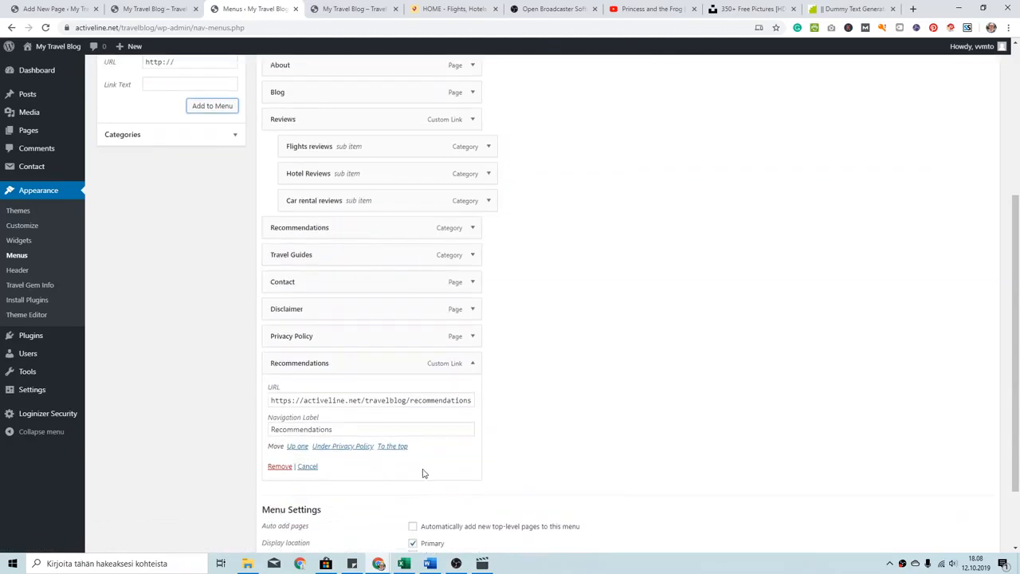
left_click(284, 461)
scroll(547, 375, "up", 1)
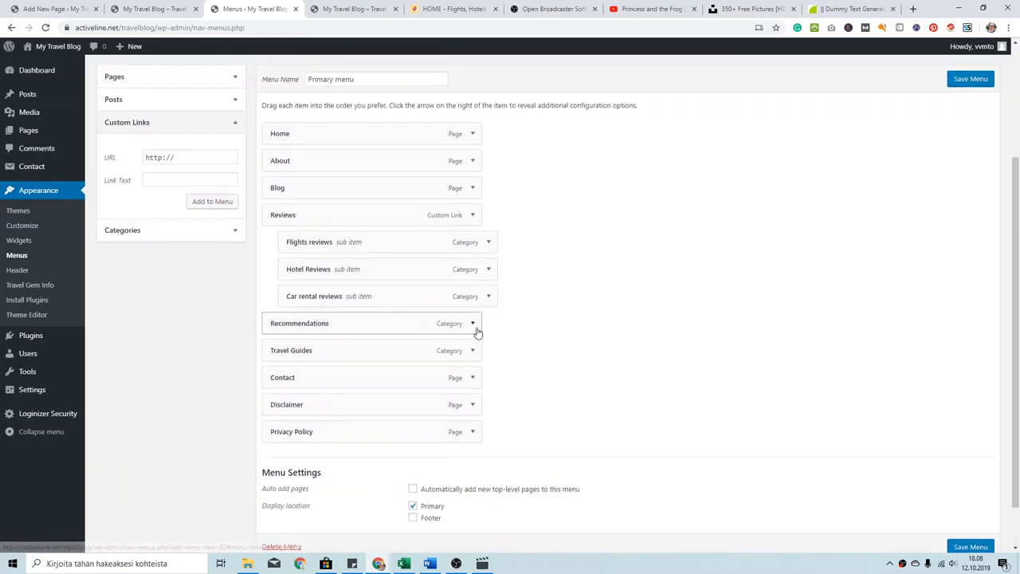
left_click(971, 79)
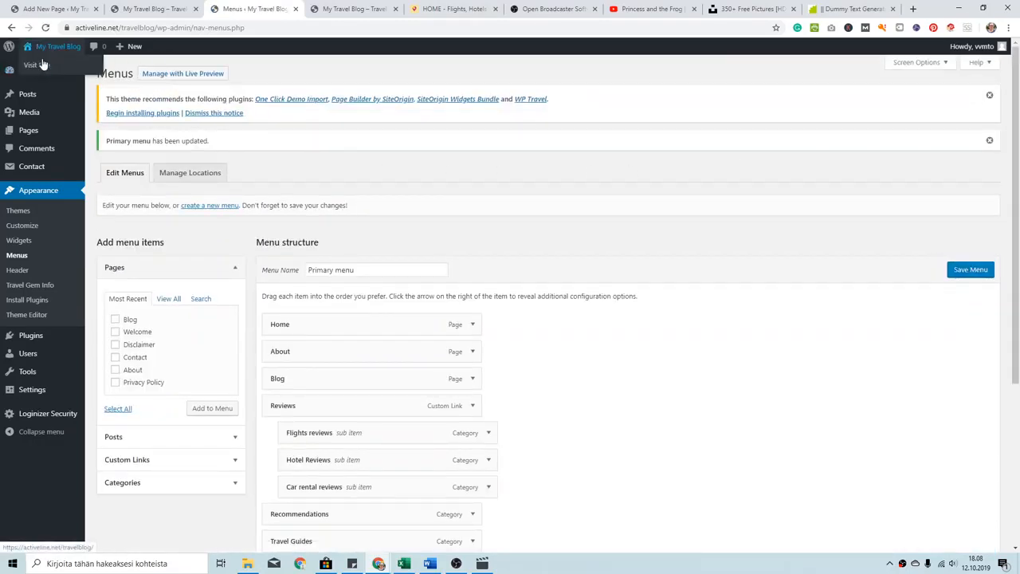
- Visit the live site and test the Reviews link in its navigation menu
left_click(40, 67)
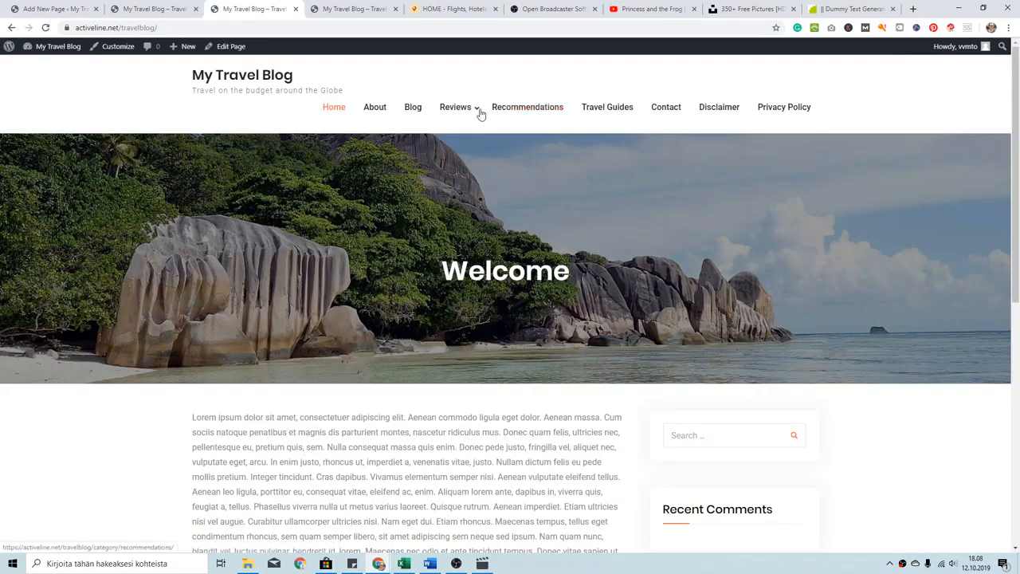
left_click(455, 111)
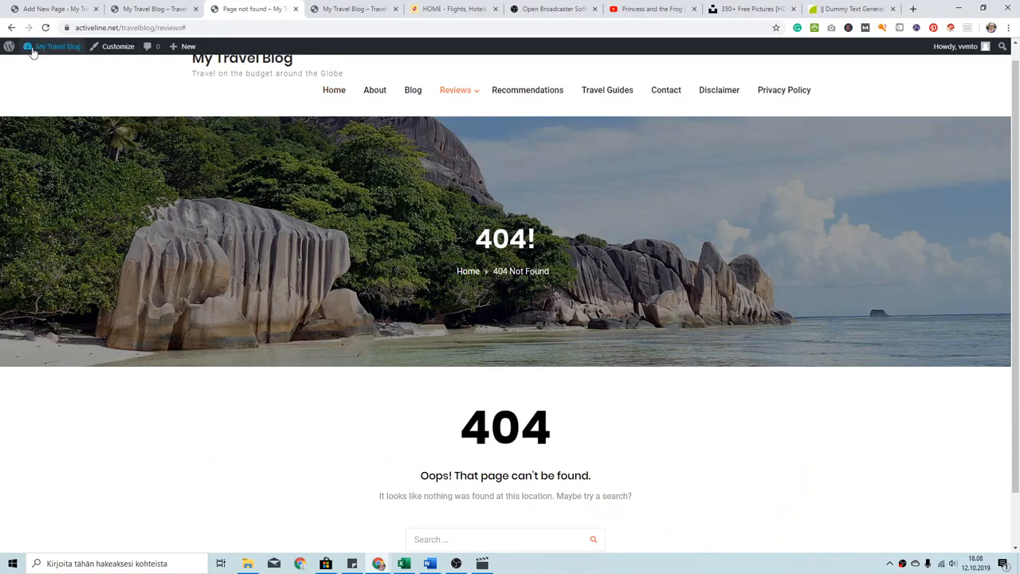
left_click(11, 27)
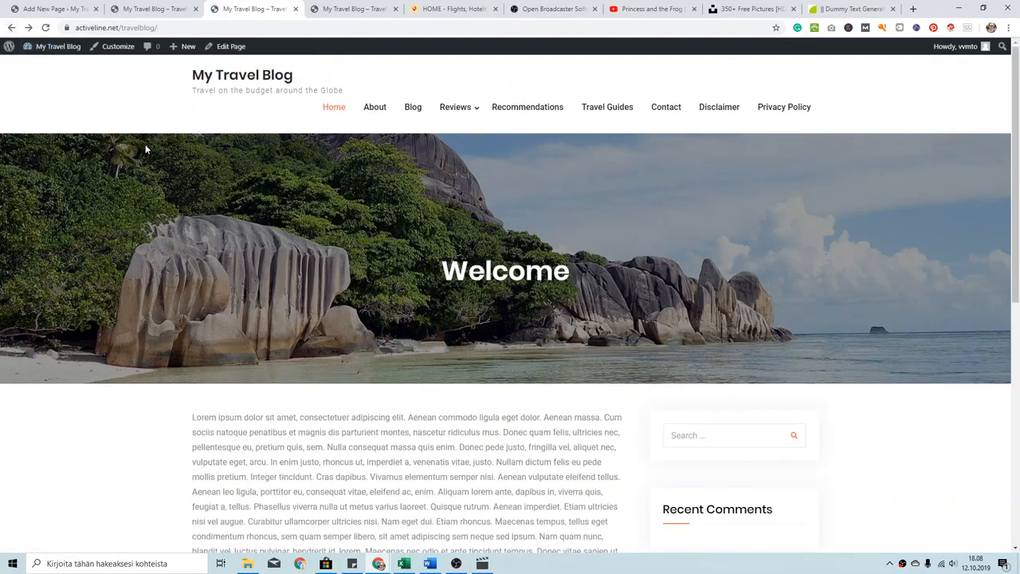
mouse_move(455, 112)
mouse_move(21, 42)
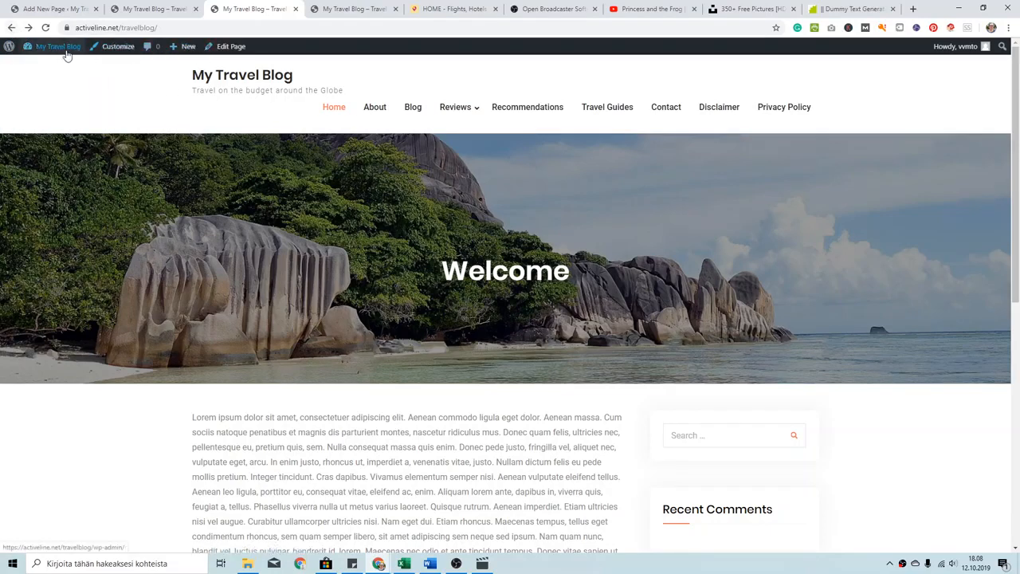
mouse_move(57, 49)
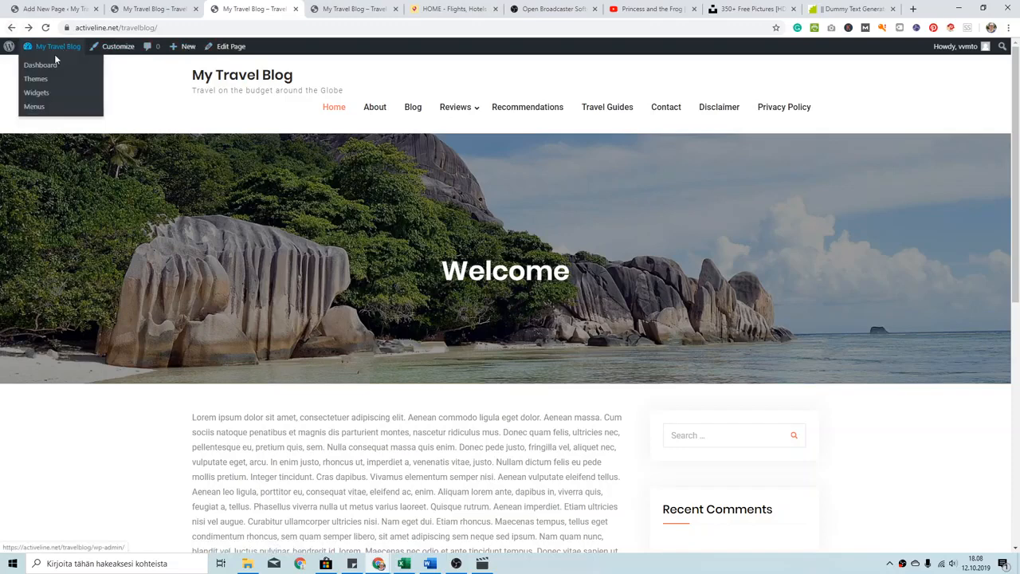
left_click(36, 107)
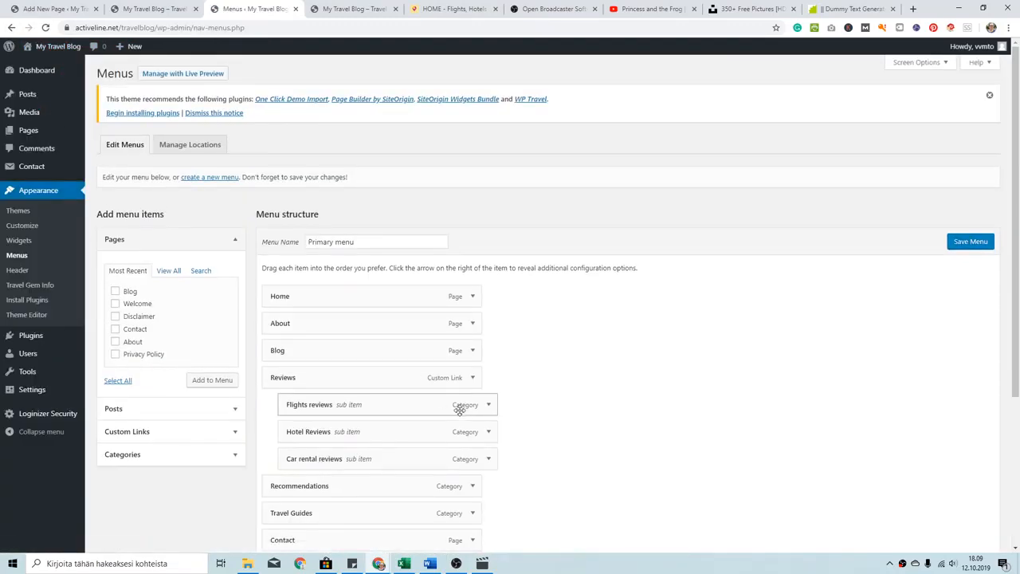
left_click(462, 382)
left_click(439, 414)
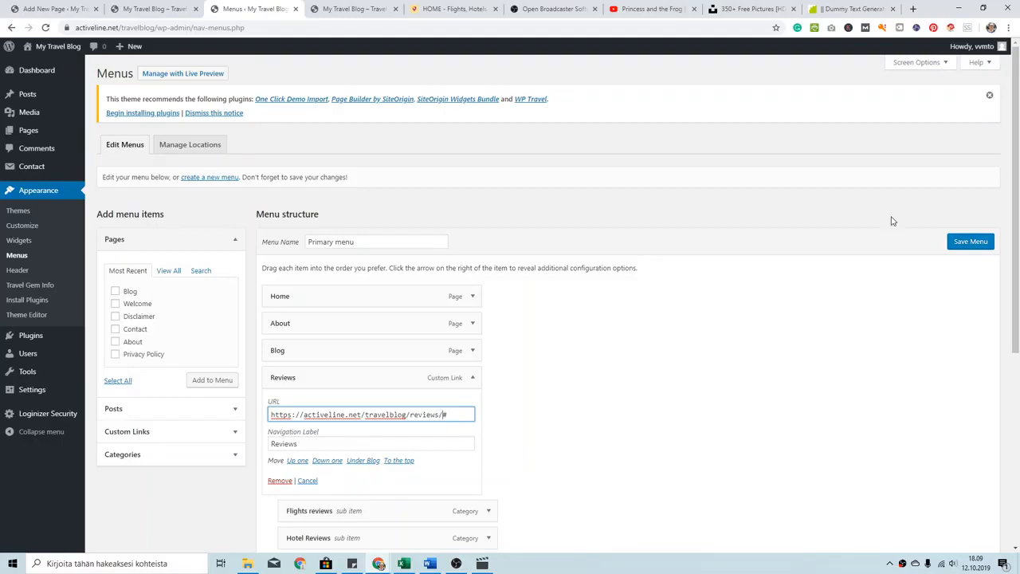
left_click(981, 247)
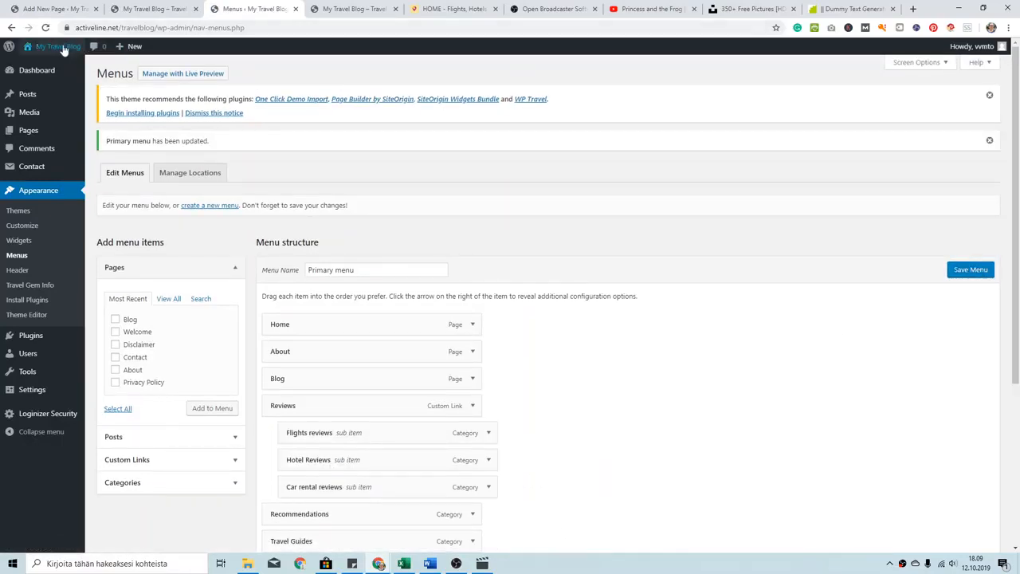
- Reload the live site and check the Reviews link and its submenu again
mouse_move(48, 48)
left_click(42, 66)
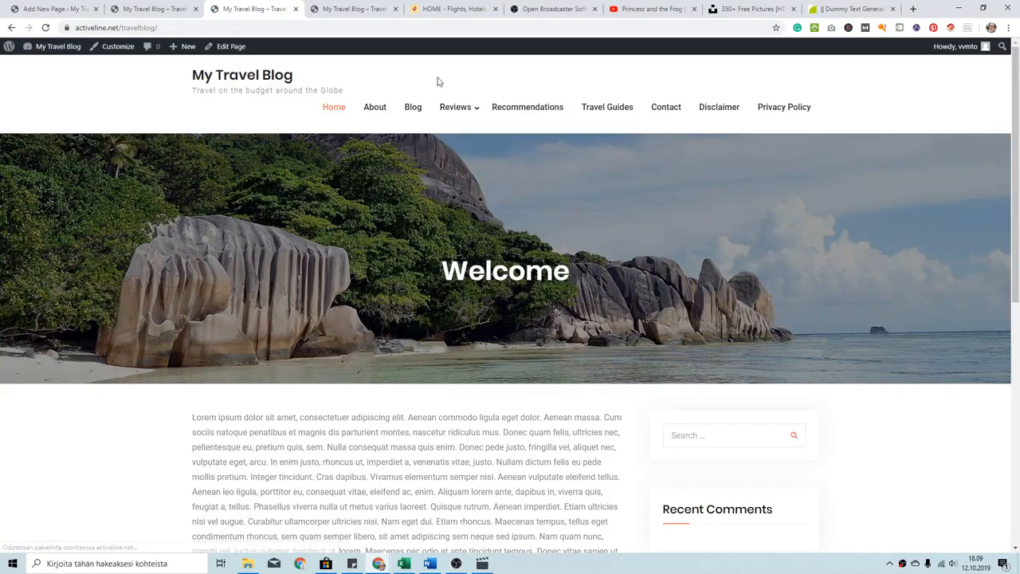
left_click(438, 30)
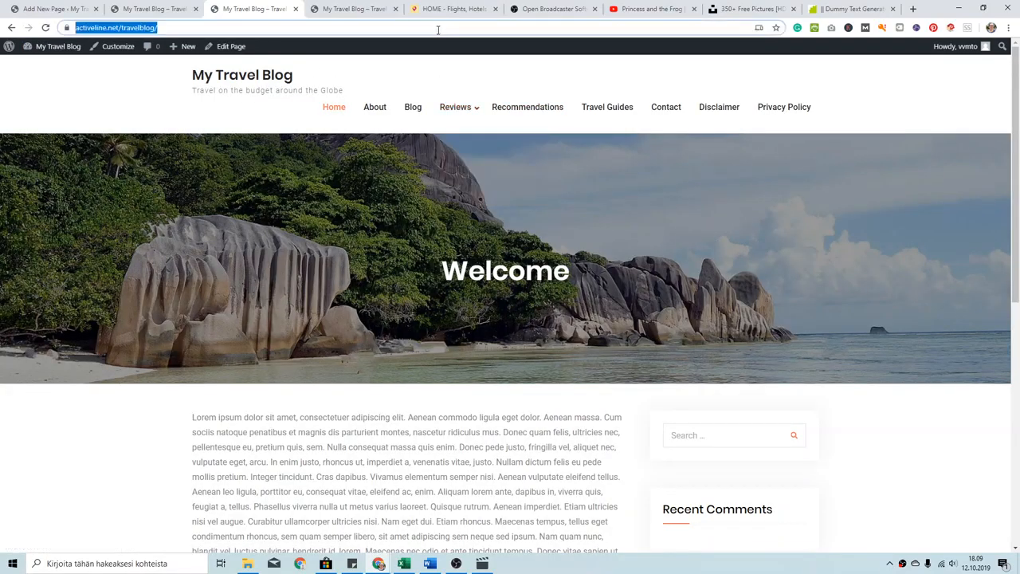
key("Return")
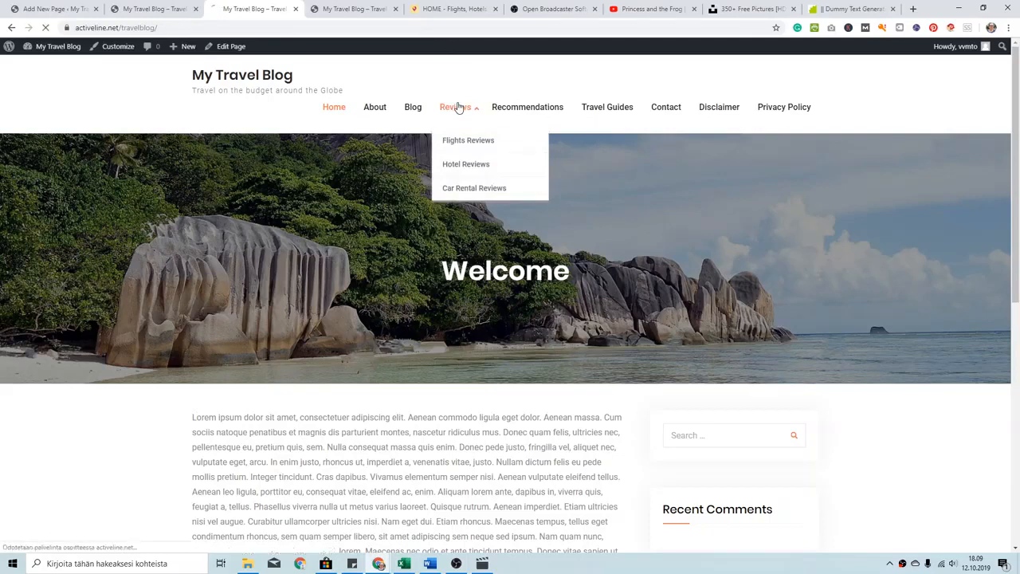
left_click(458, 107)
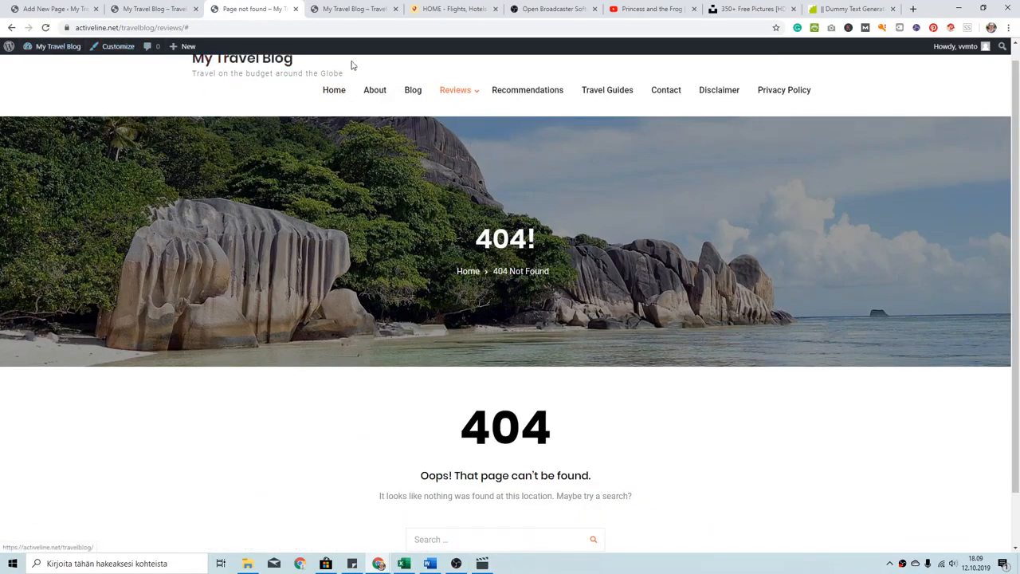
mouse_move(453, 93)
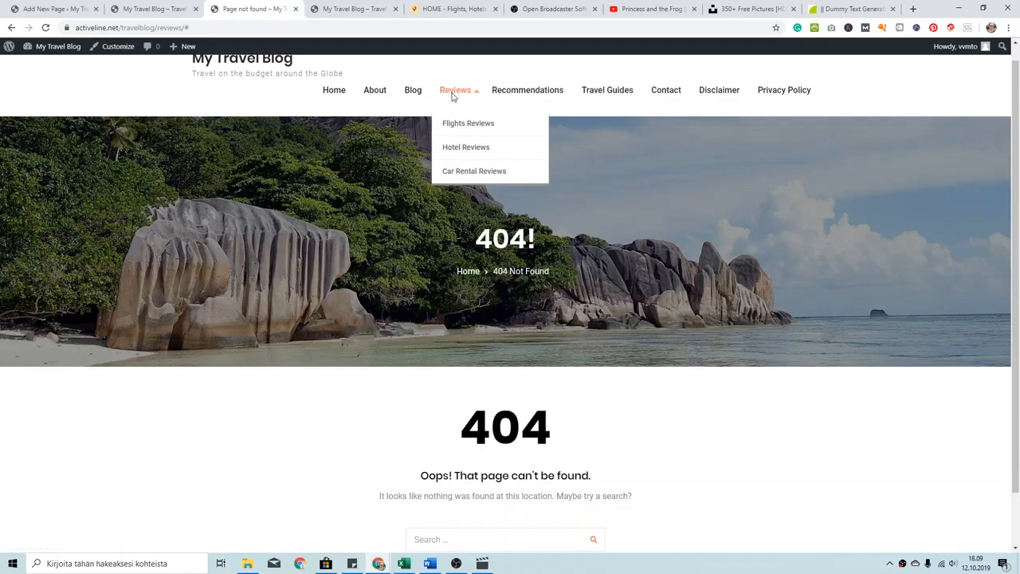
- Add a new post category named Reviews with the slug reviews and no parent category
mouse_move(56, 46)
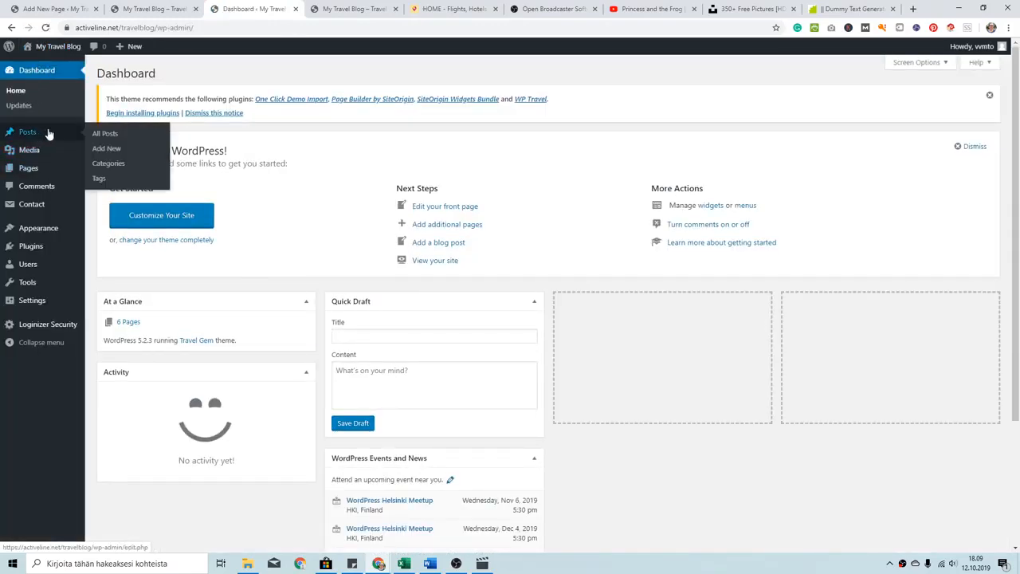
mouse_move(50, 131)
left_click(107, 166)
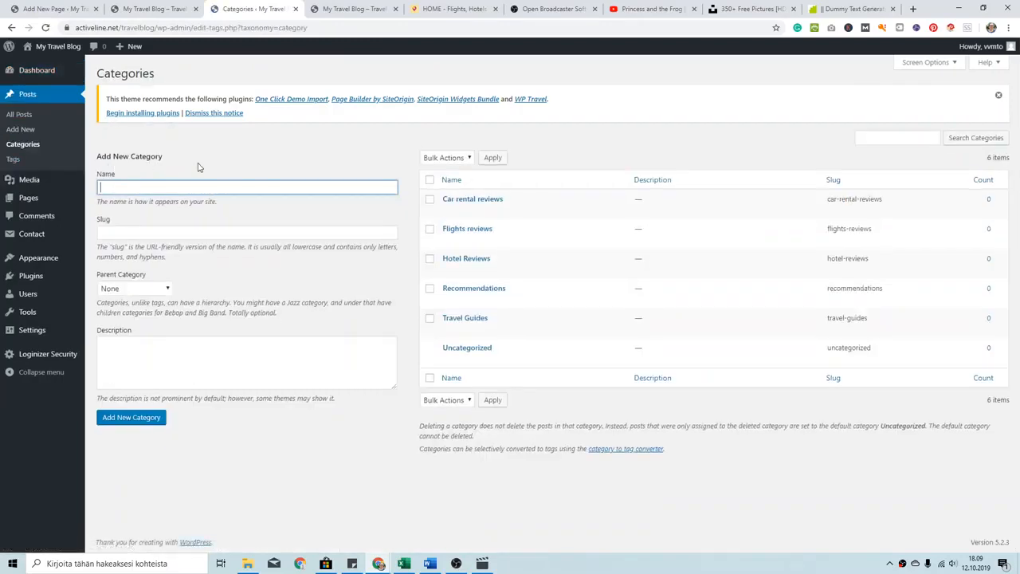
left_click(169, 232)
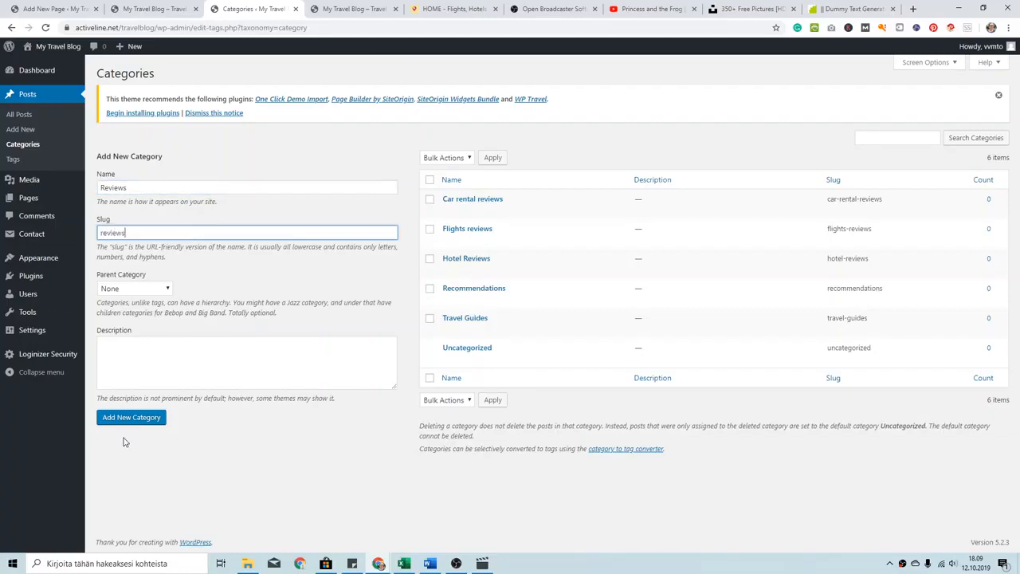
left_click(136, 417)
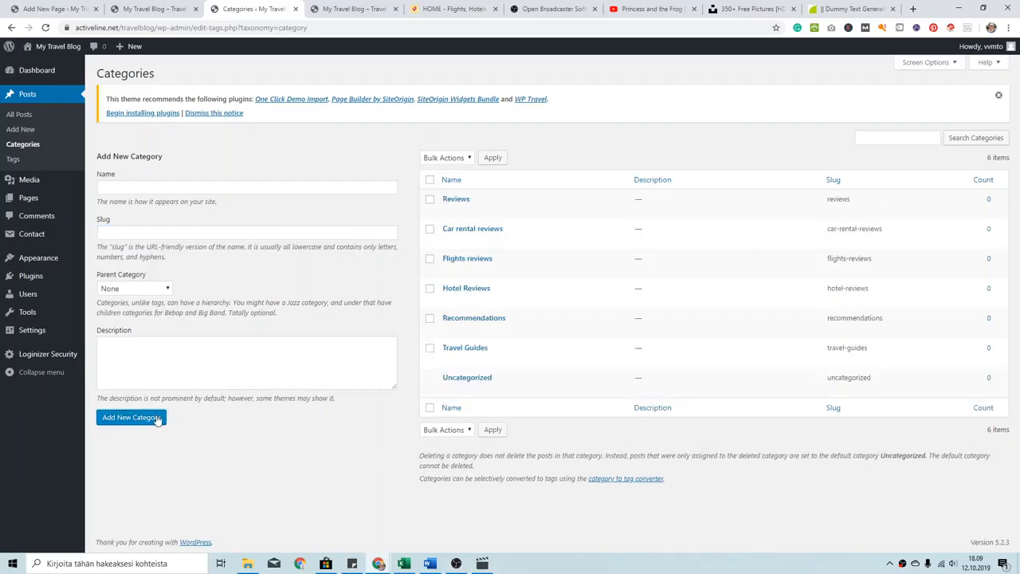
- Close the duplicate live-site tab and open the menu editor, leaving the unsaved Disclaimer page without saving
left_click(351, 9)
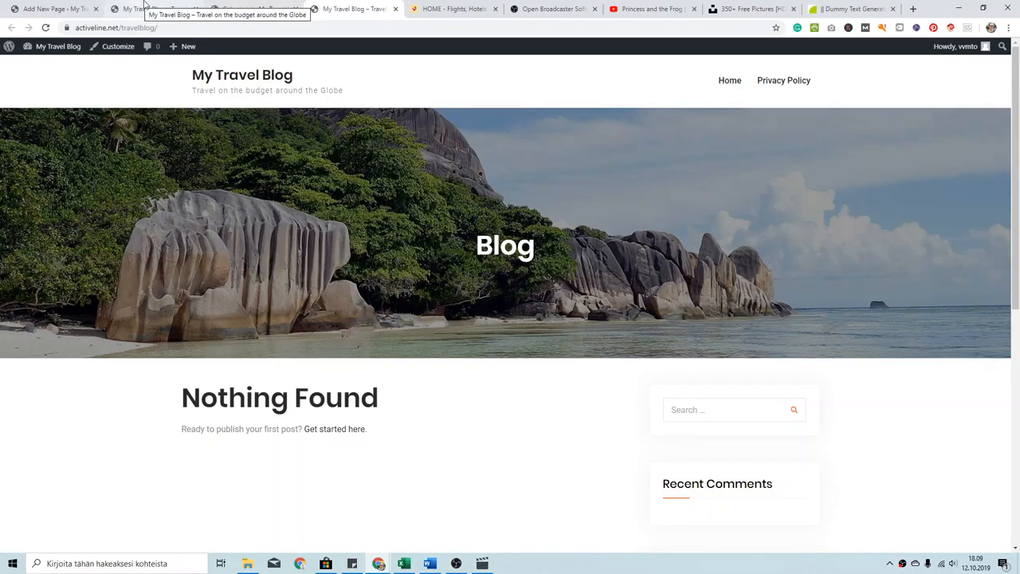
left_click(394, 9)
left_click(249, 9)
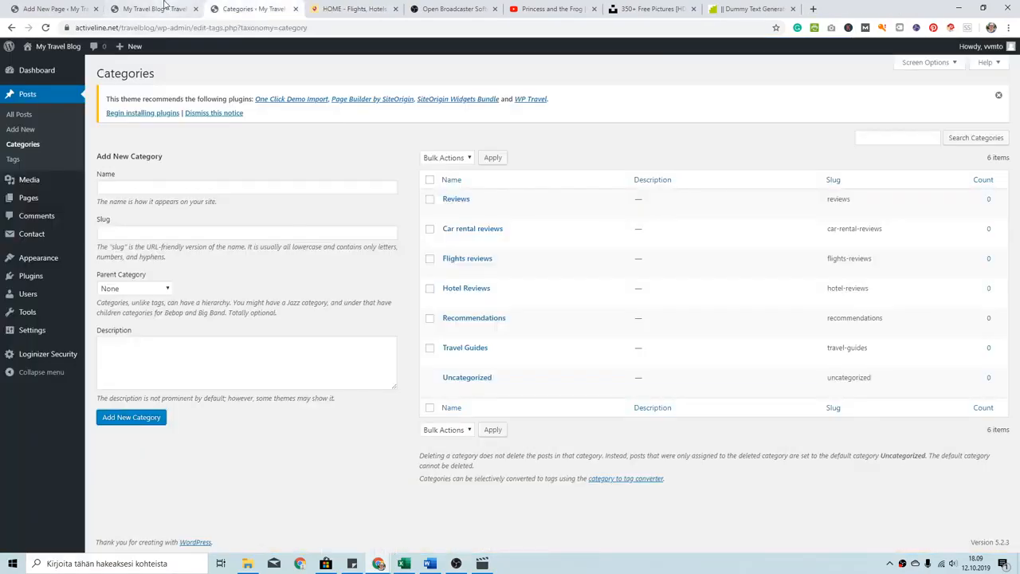
left_click(160, 8)
left_click(55, 9)
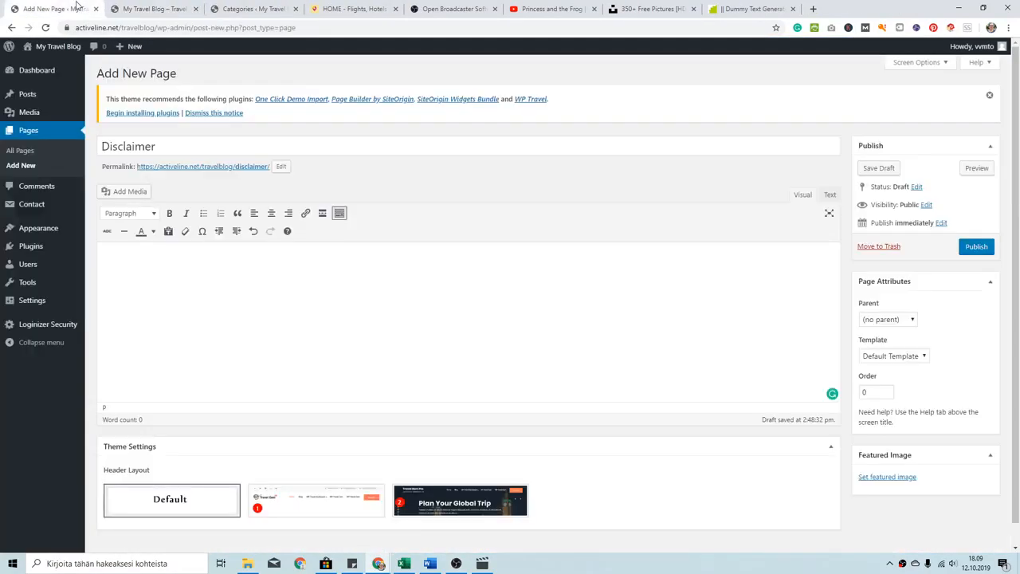
mouse_move(48, 229)
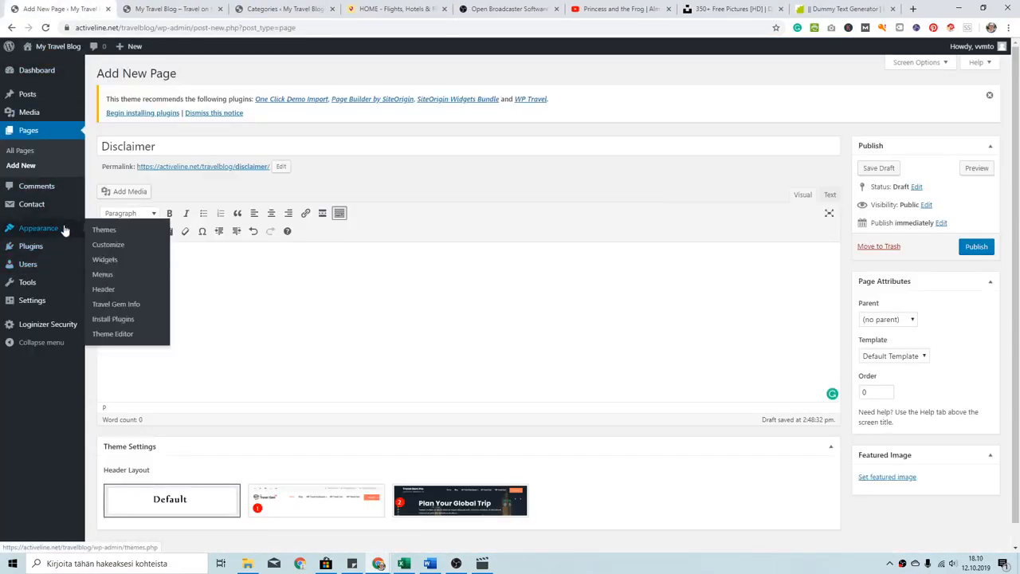
left_click(104, 276)
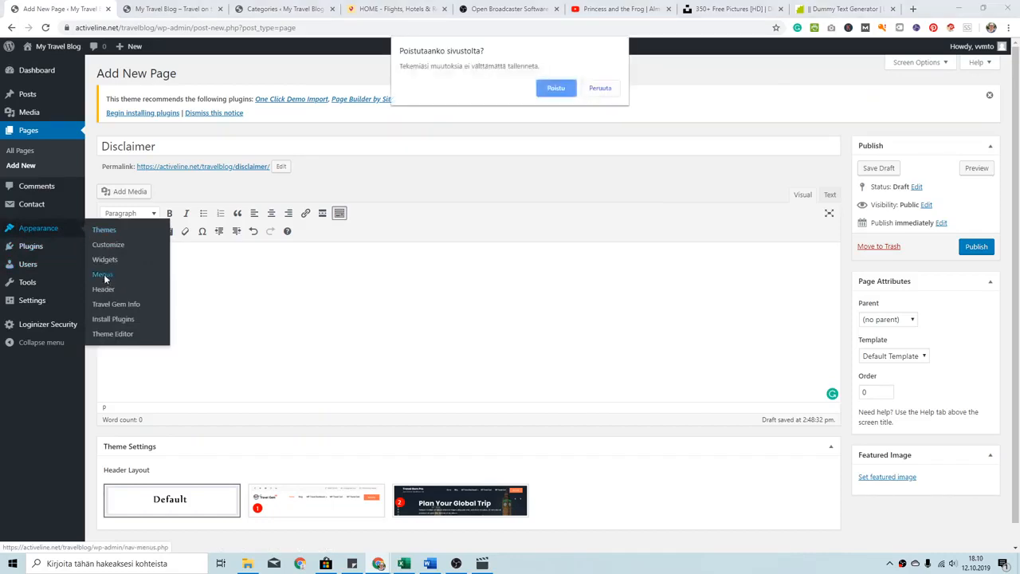
left_click(556, 88)
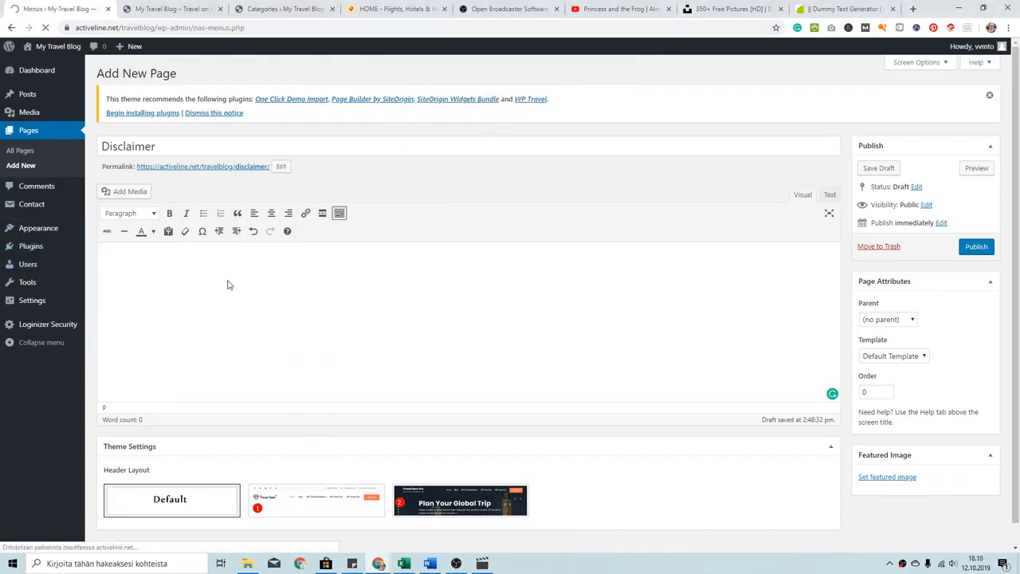
- Remove the Reviews custom link from the Primary menu
scroll(319, 271, "down", 2)
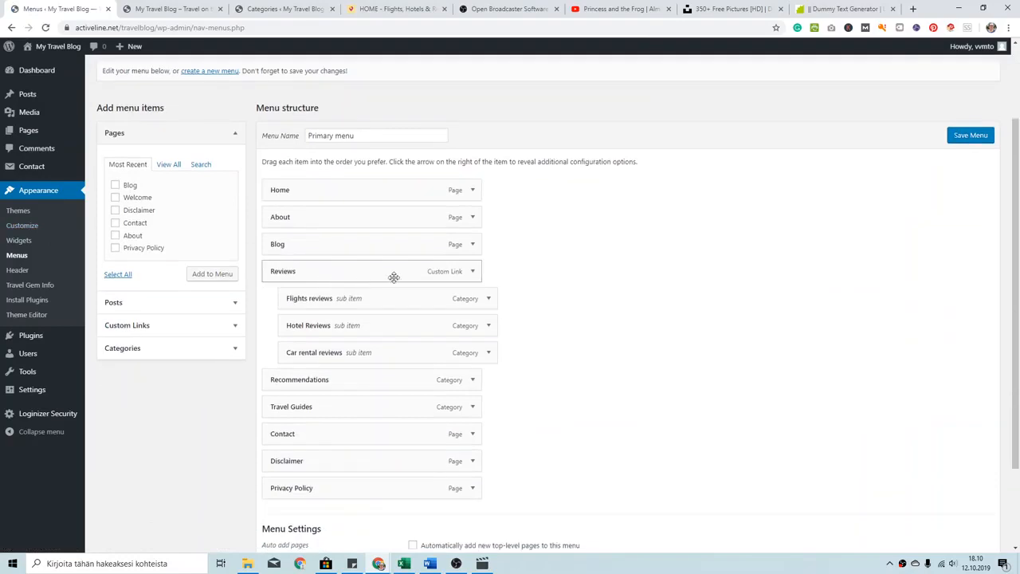
left_click(470, 272)
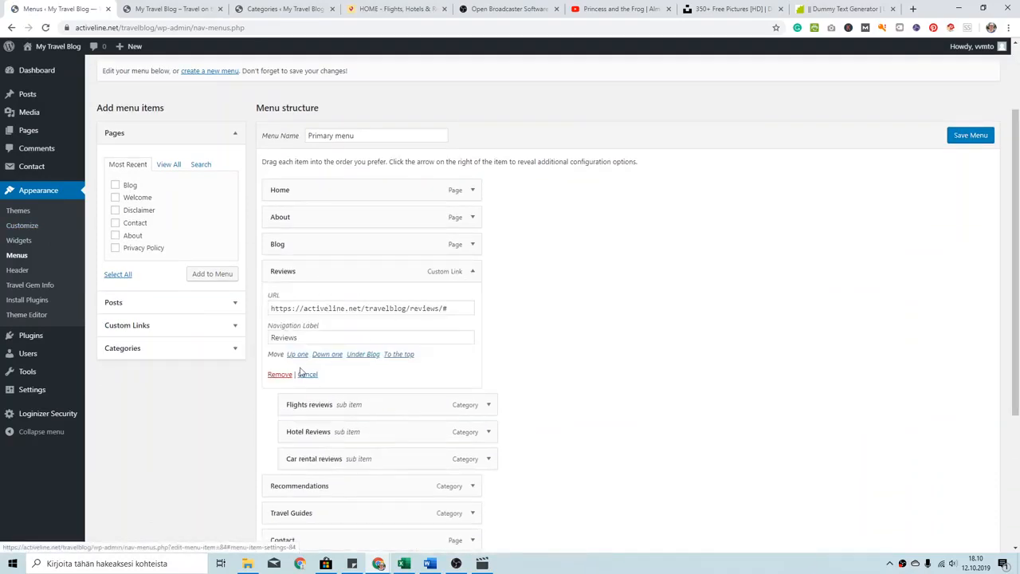
left_click(281, 376)
- Add the Reviews category below Blog, nest the Flights, Hotel and Car rental reviews under it, and save the menu
left_click(174, 351)
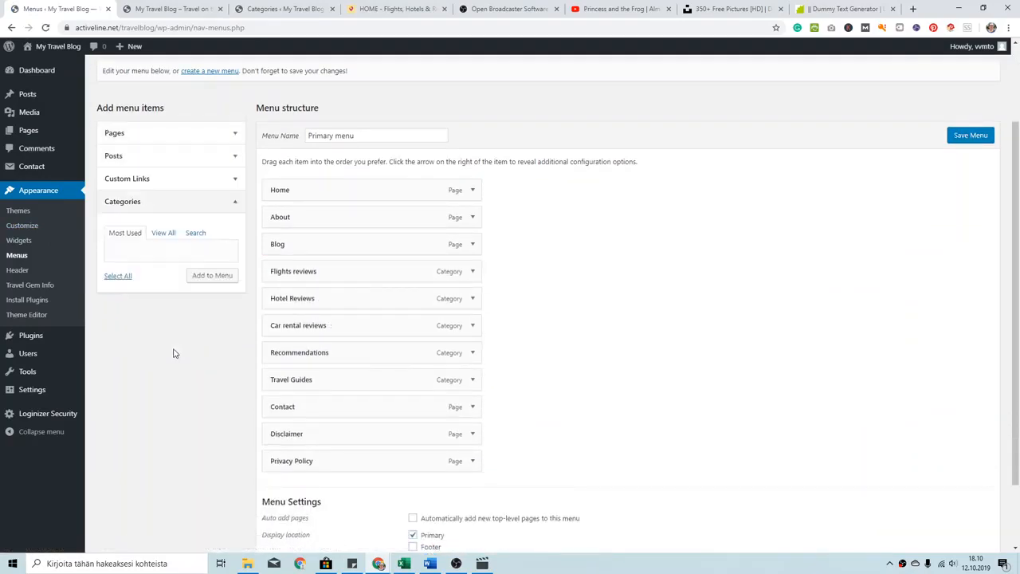
left_click(157, 233)
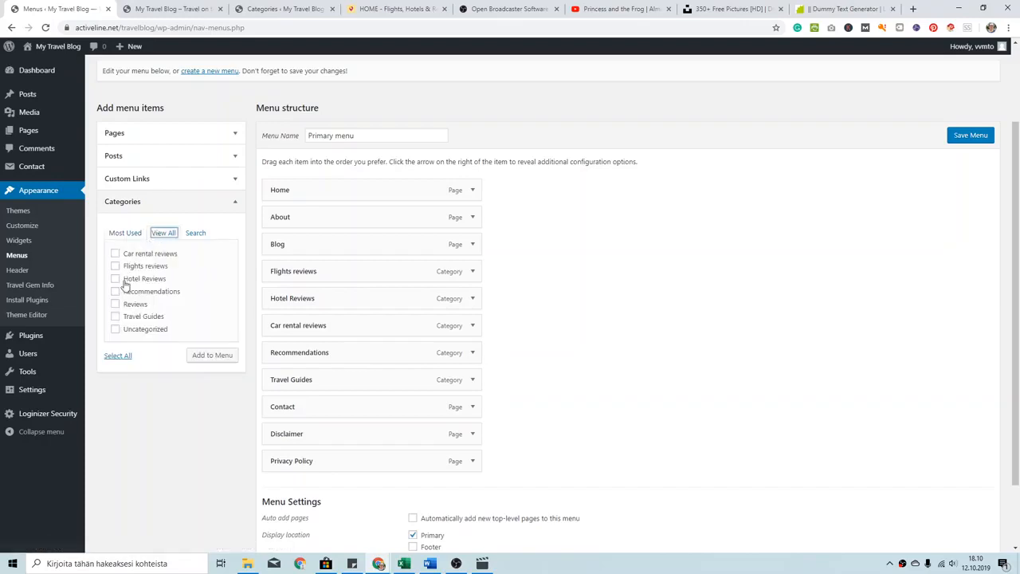
left_click(212, 355)
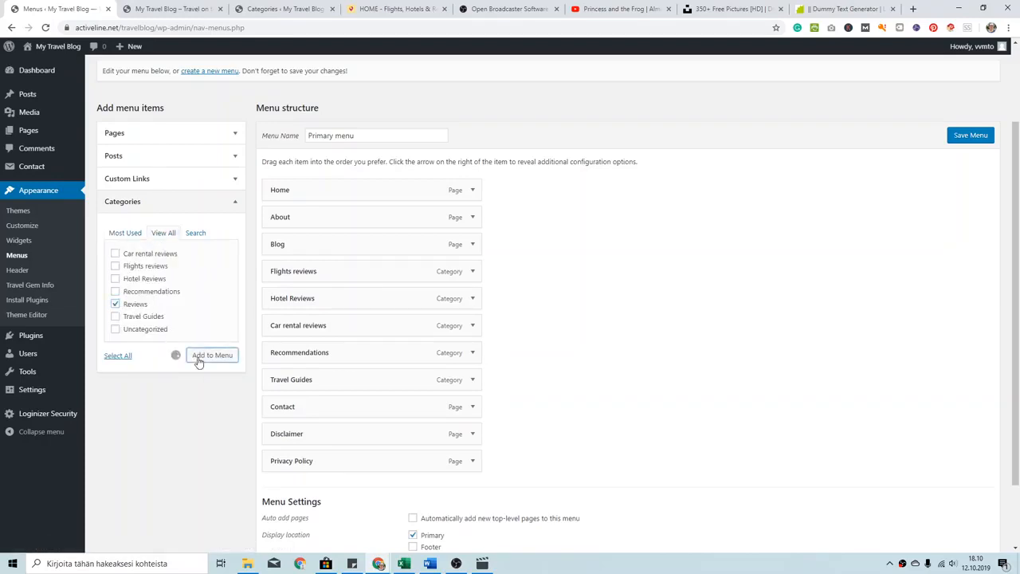
left_click_drag(322, 486, 323, 351)
left_click(985, 140)
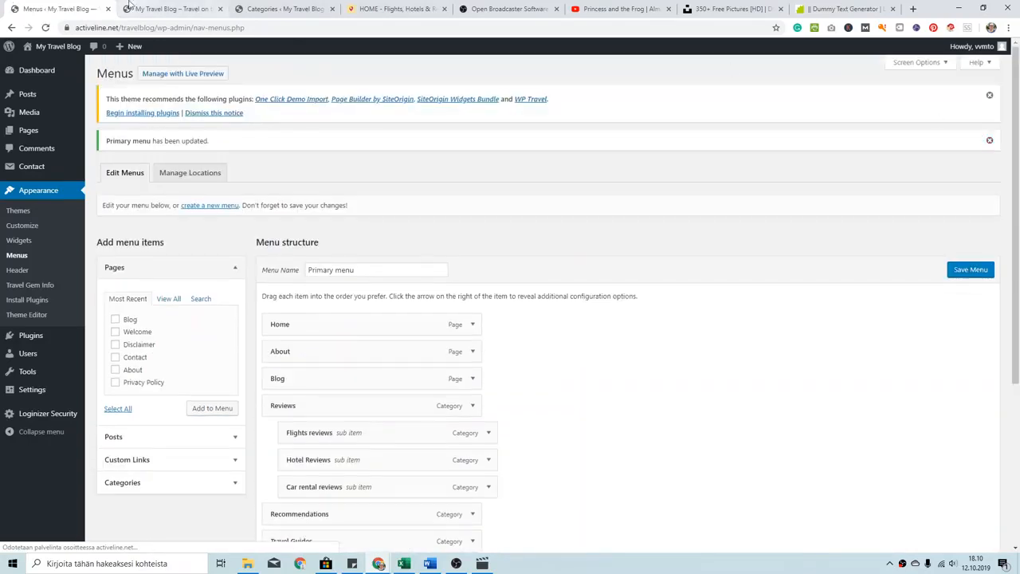
- Reload the live site's home page and check the Reviews item in its navigation menu
left_click(169, 6)
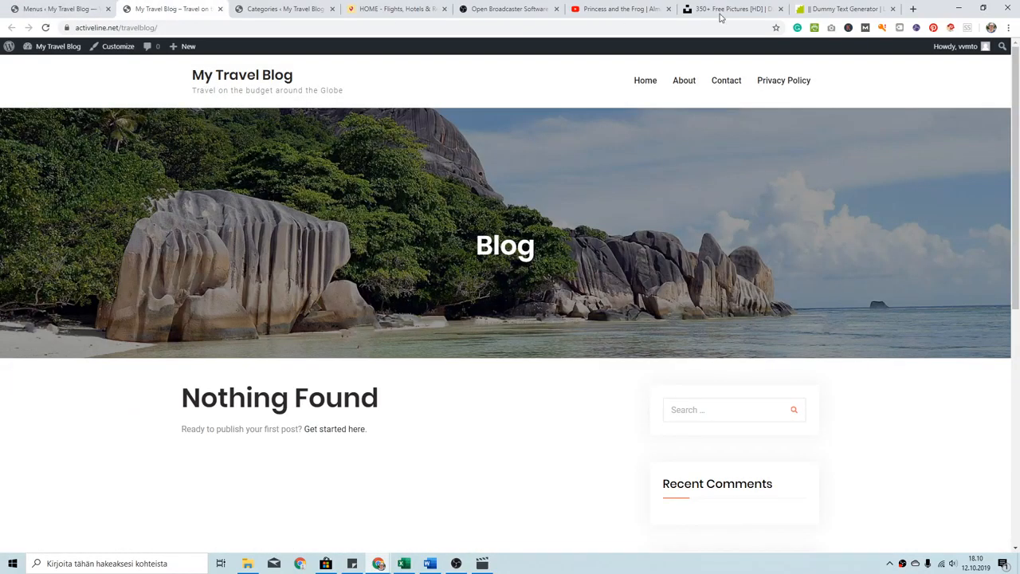
left_click(170, 27)
key("Return")
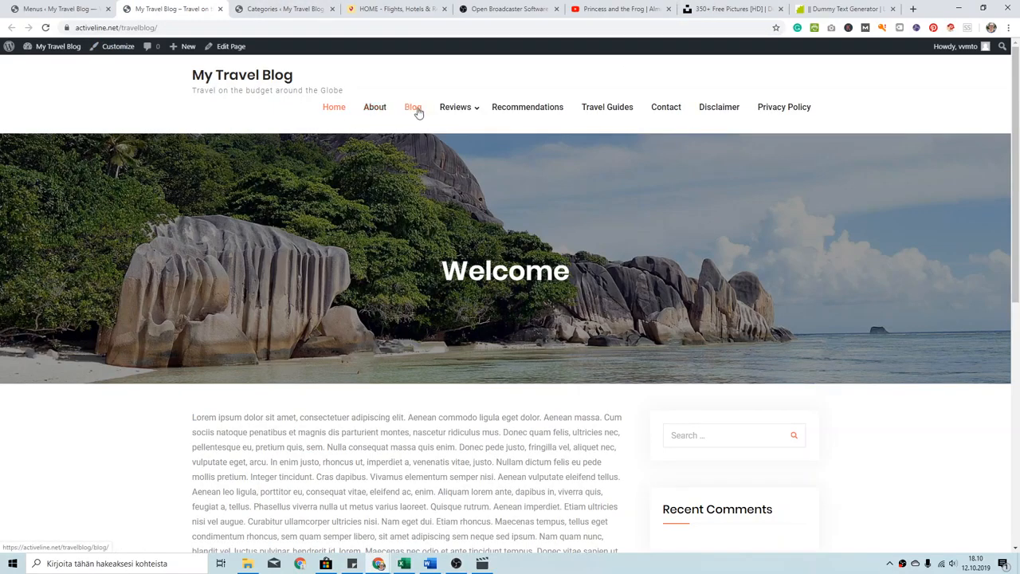
mouse_move(455, 107)
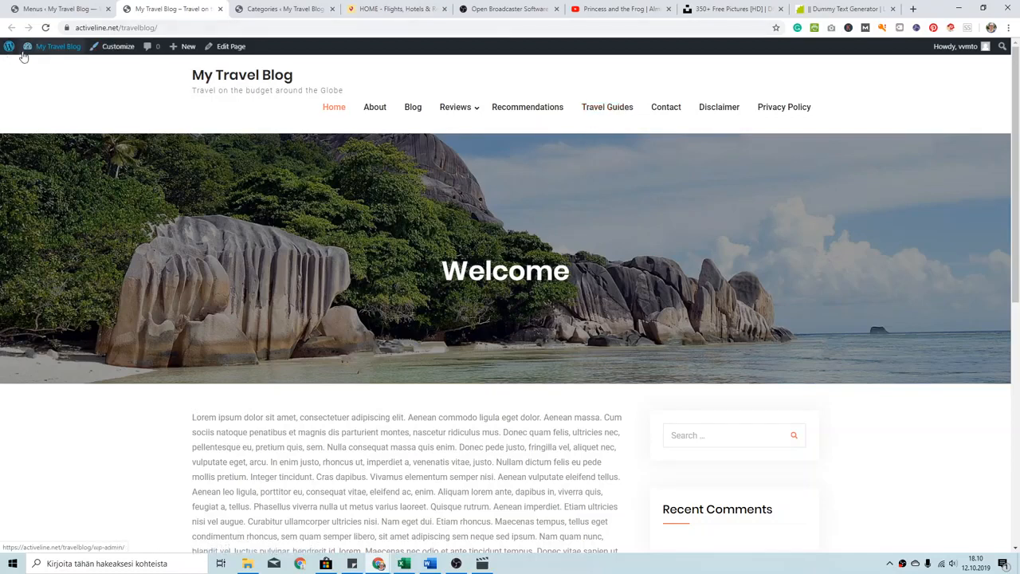
- Examine the content area and sidebar of the live Travel Guides category page, and view the Contact page
left_click(610, 113)
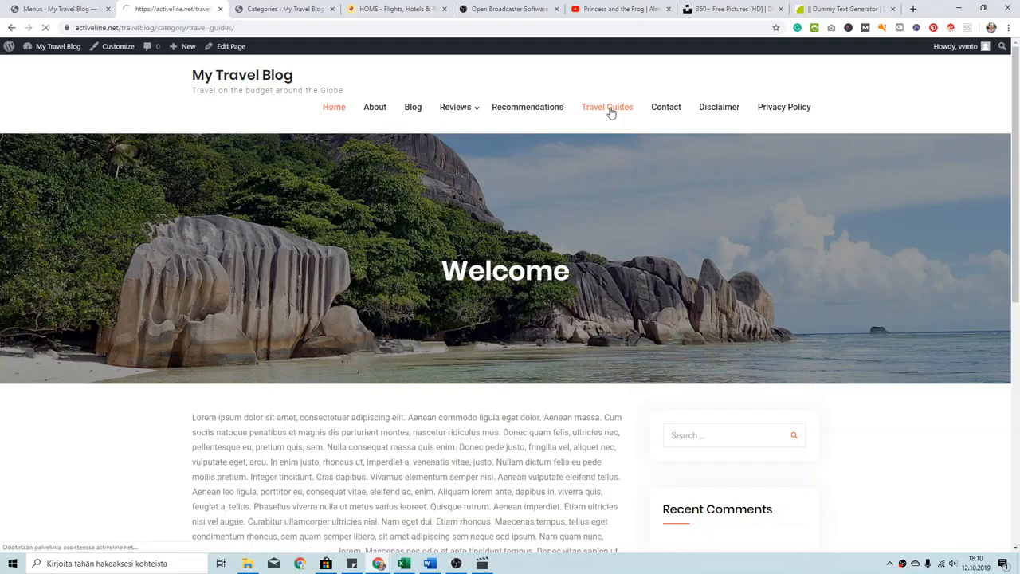
scroll(566, 211, "down", 1)
scroll(561, 389, "down", 1)
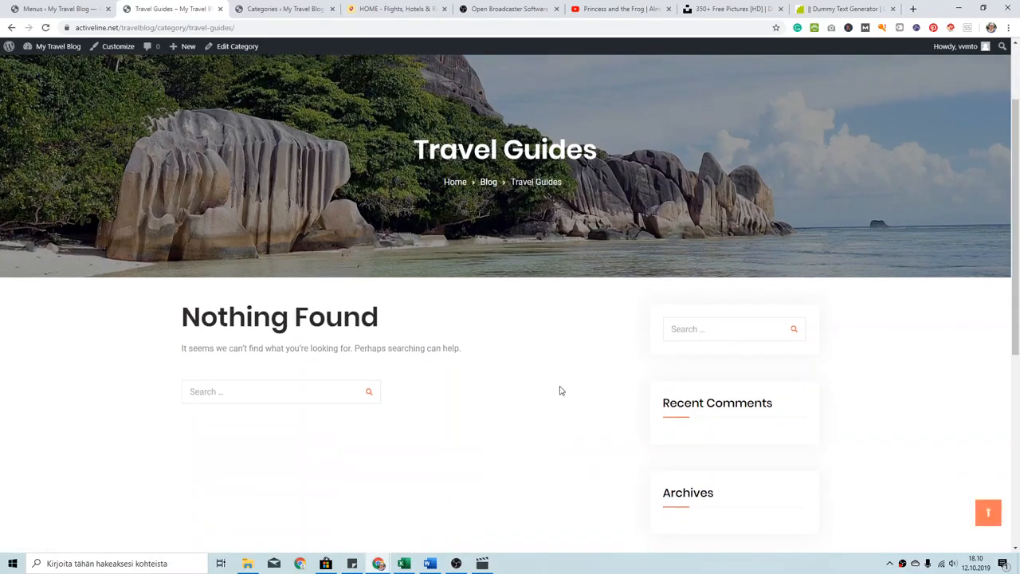
scroll(615, 303, "down", 2)
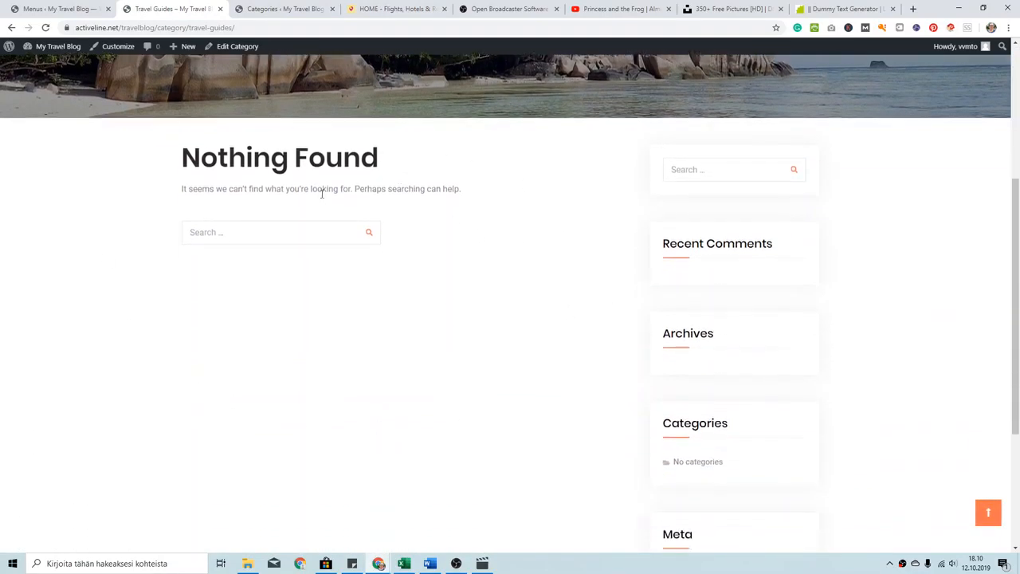
scroll(303, 212, "down", 1)
scroll(354, 257, "up", 4)
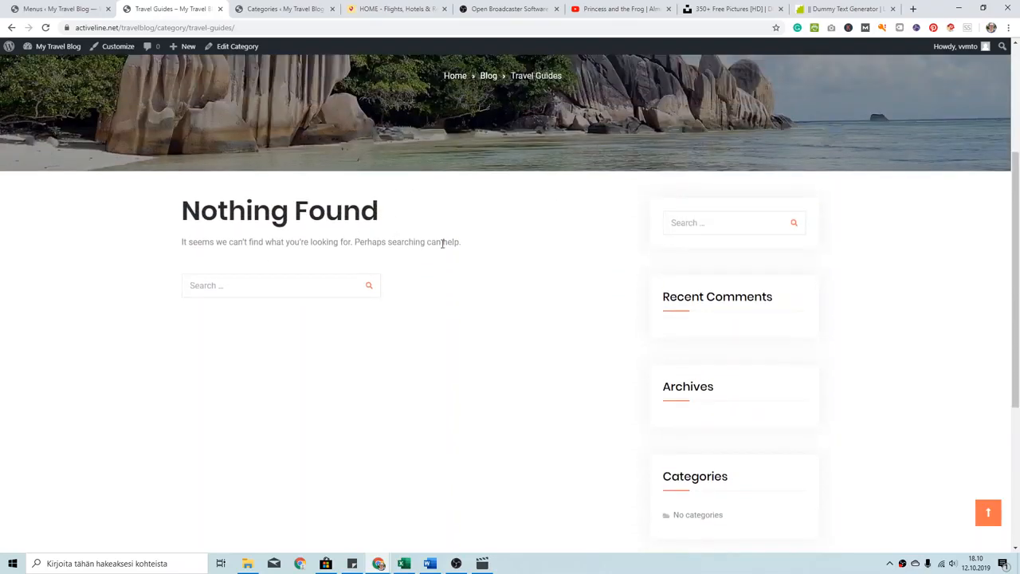
scroll(542, 255, "up", 1)
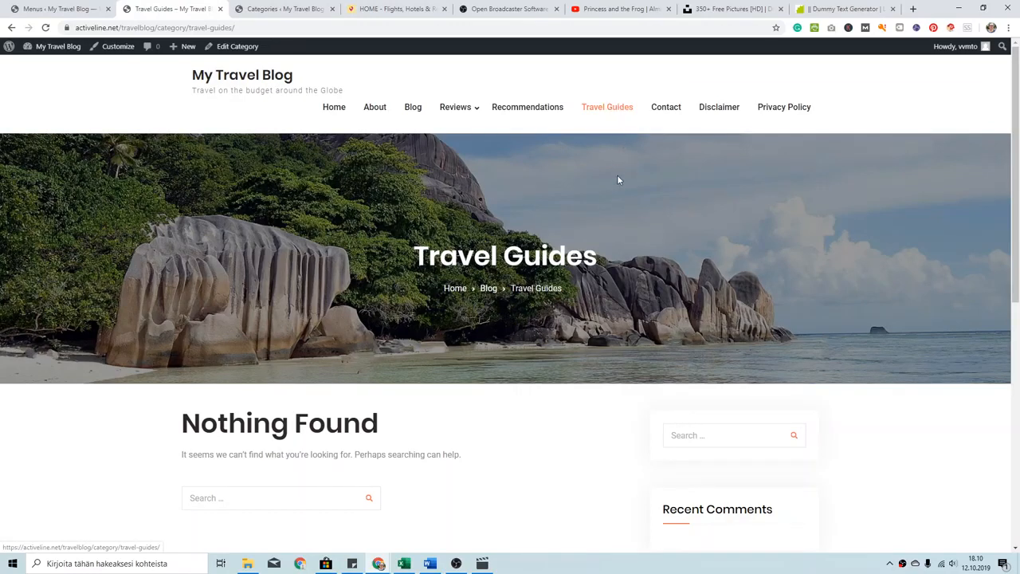
scroll(618, 180, "down", 2)
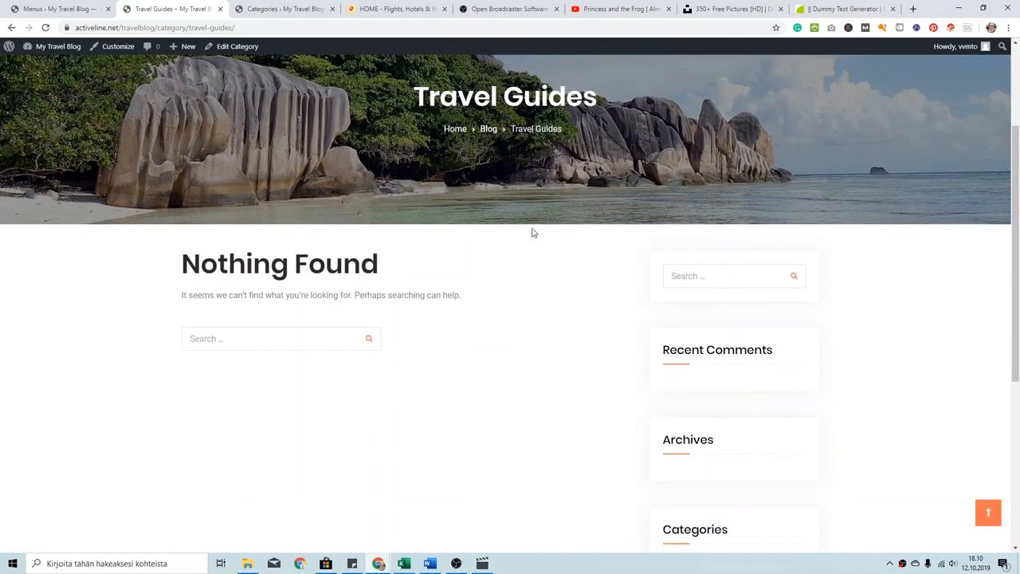
scroll(436, 367, "down", 4)
scroll(466, 353, "up", 3)
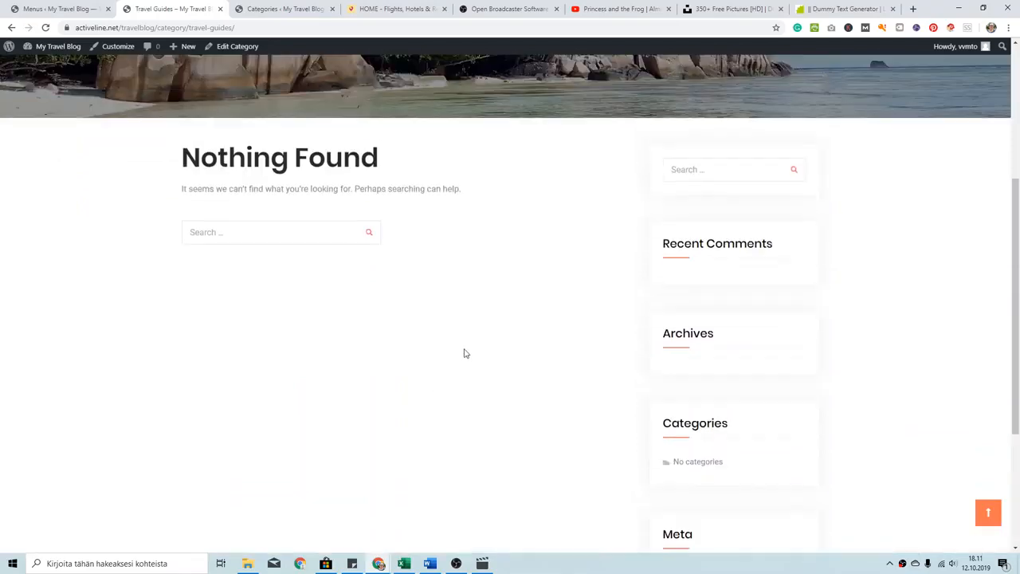
scroll(466, 353, "up", 3)
scroll(535, 353, "down", 2)
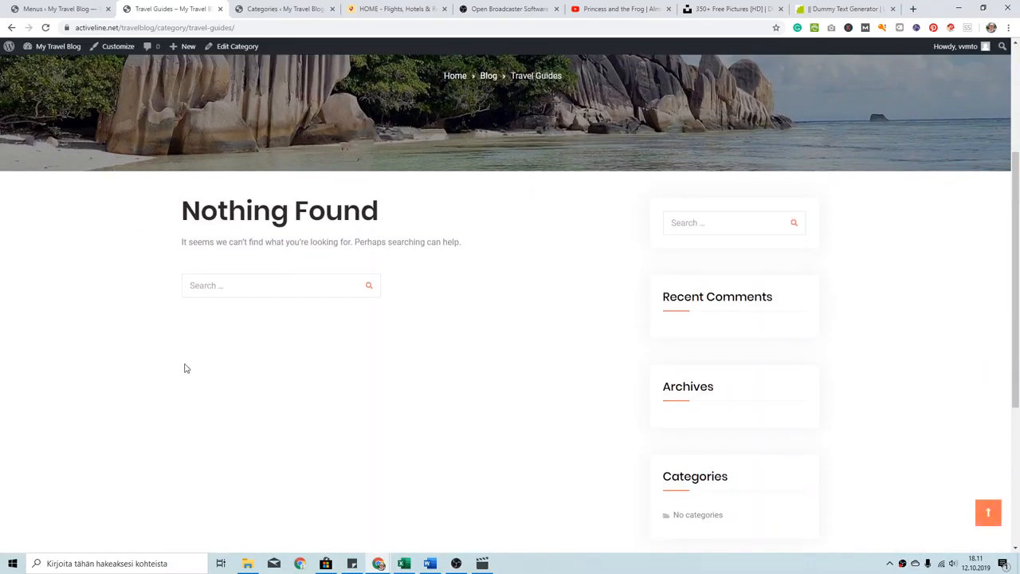
scroll(476, 390, "down", 3)
scroll(503, 377, "up", 5)
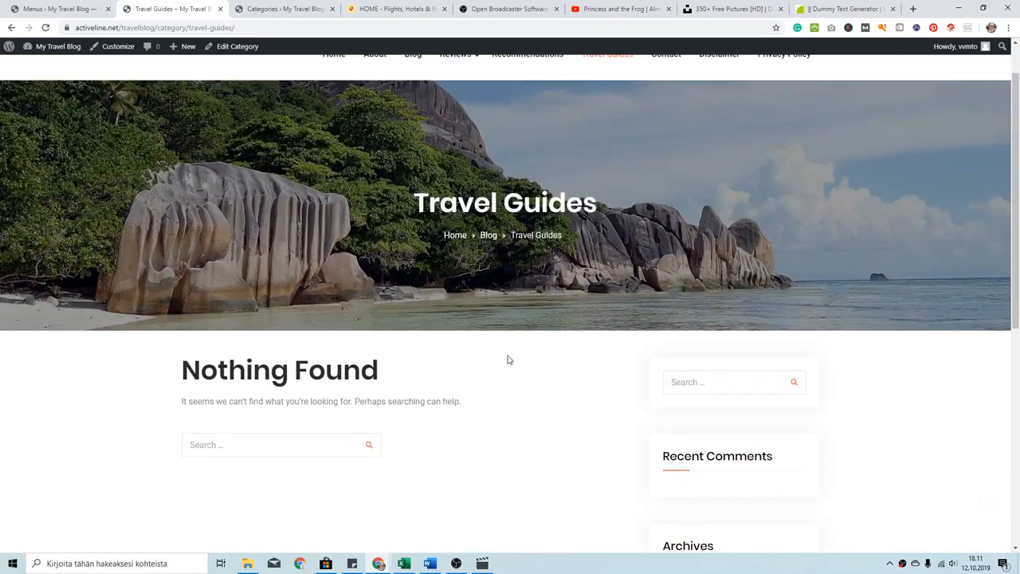
scroll(508, 359, "up", 1)
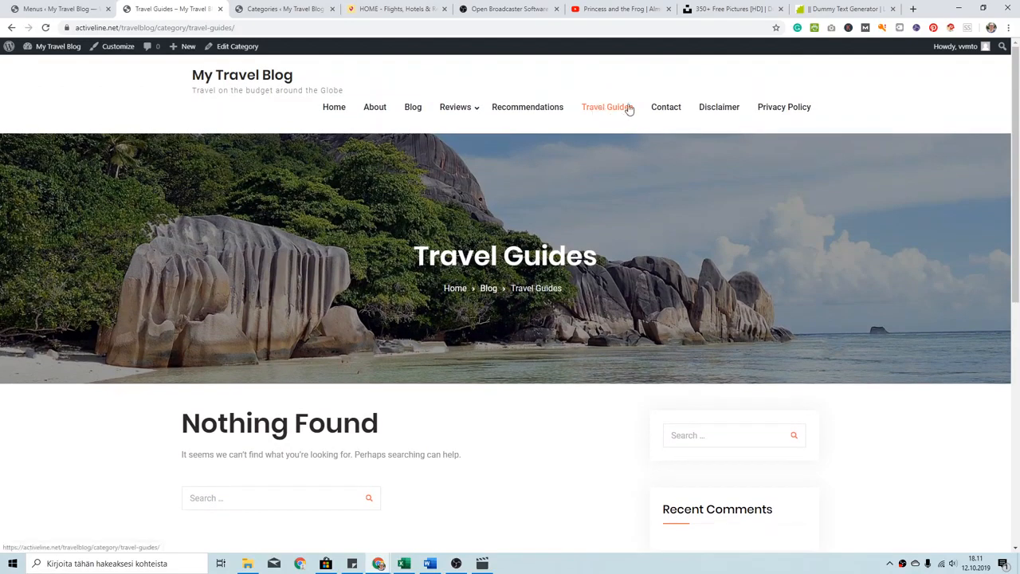
scroll(448, 278, "down", 2)
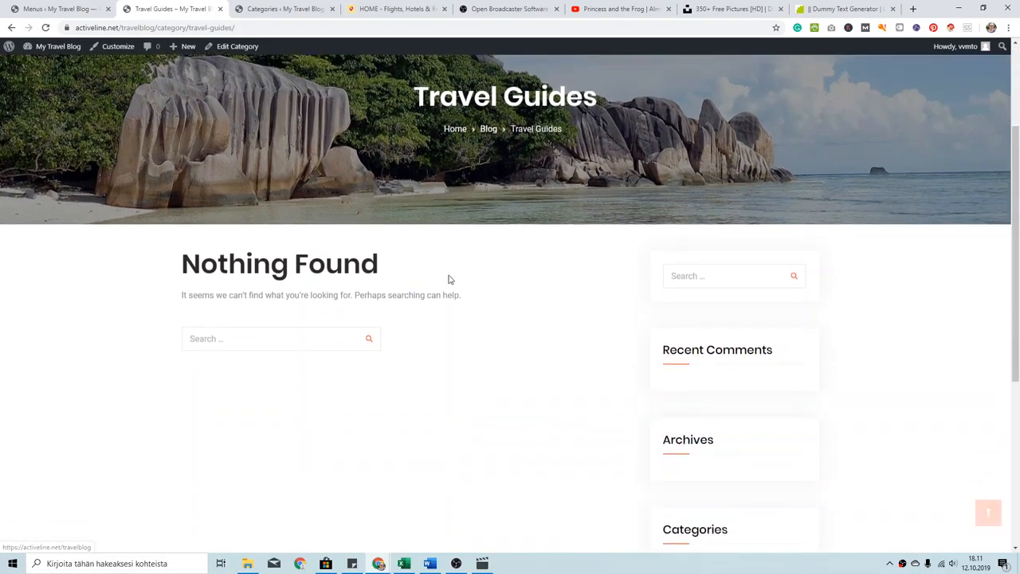
scroll(447, 279, "up", 3)
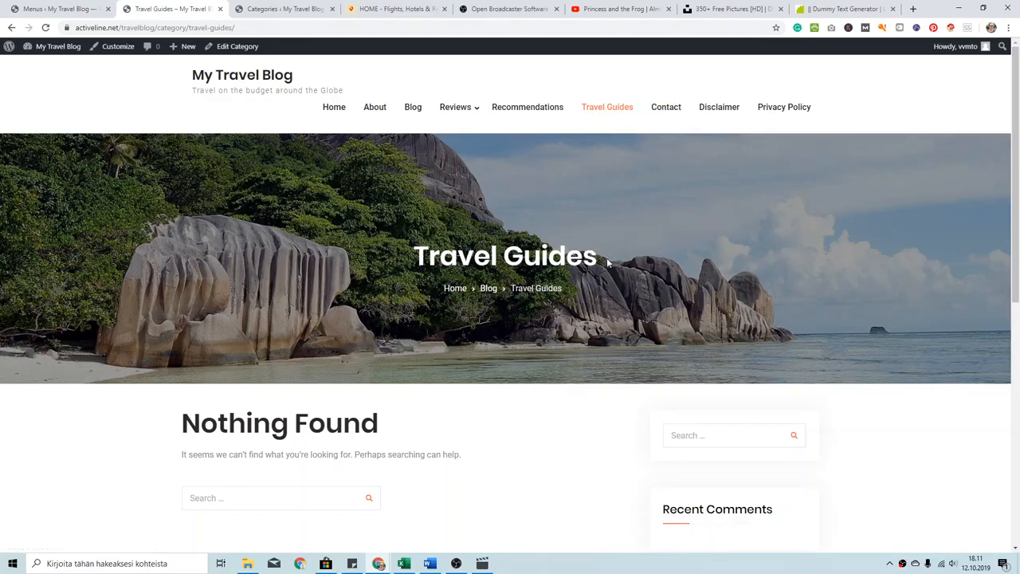
left_click(675, 109)
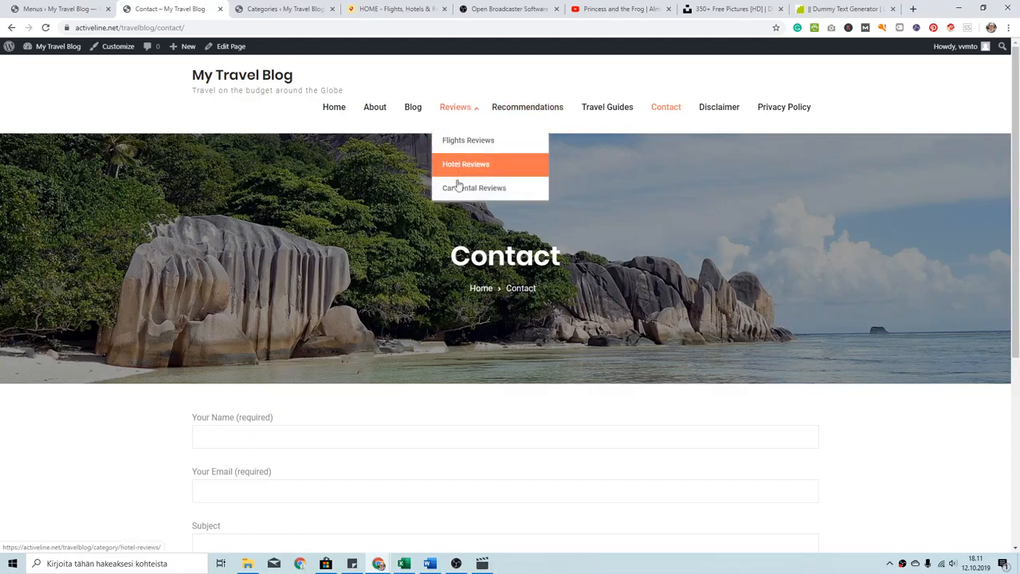
- Go from the live Contact page to the site's dashboard and start a new blog post
left_click(37, 66)
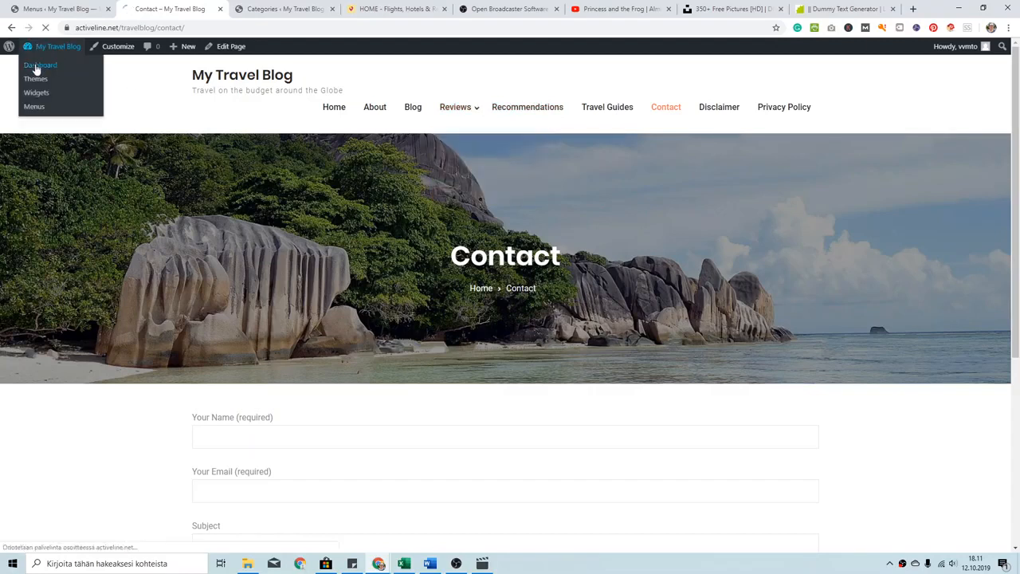
mouse_move(69, 139)
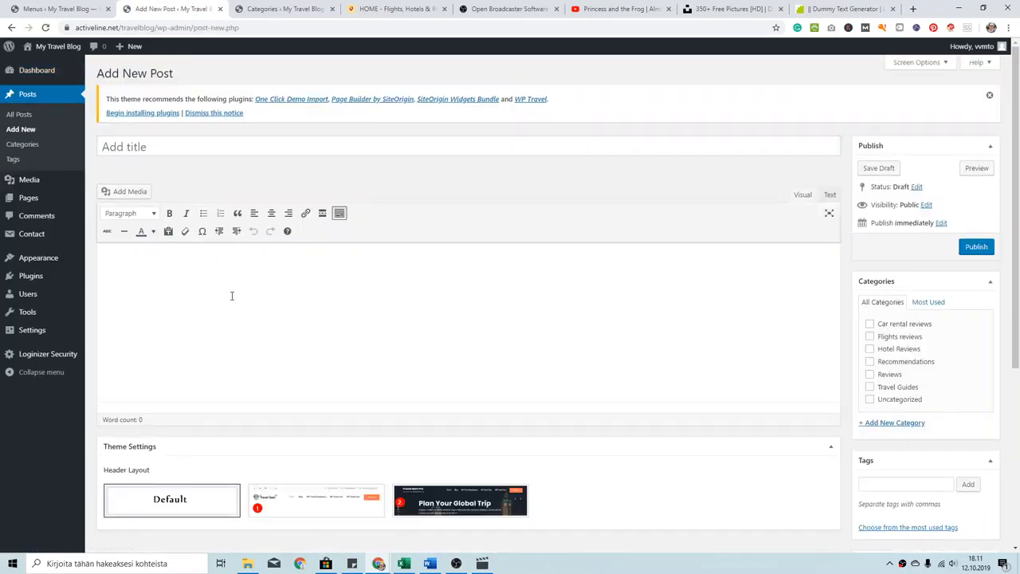
left_click(232, 296)
type("Welcome")
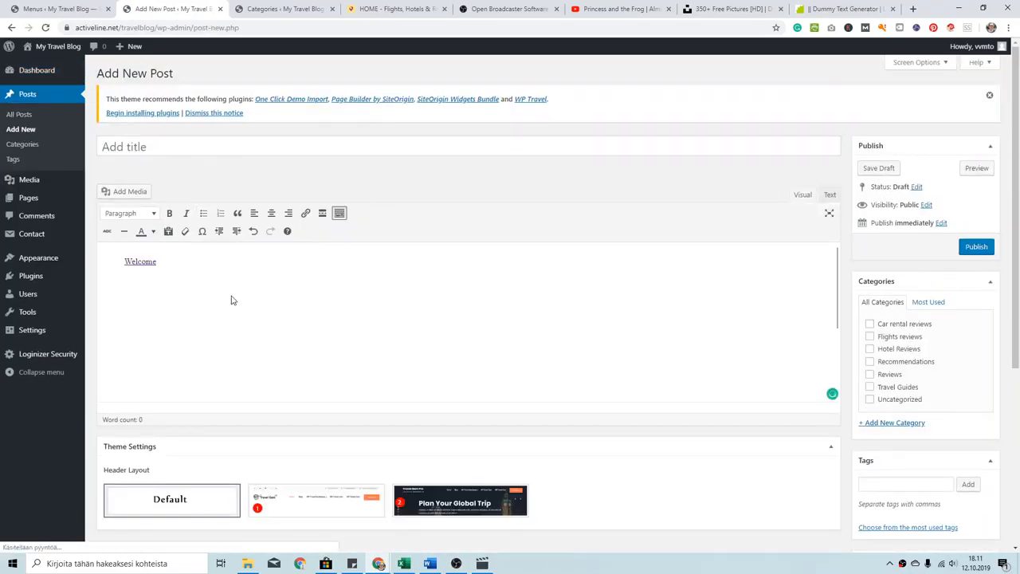
left_click(326, 268)
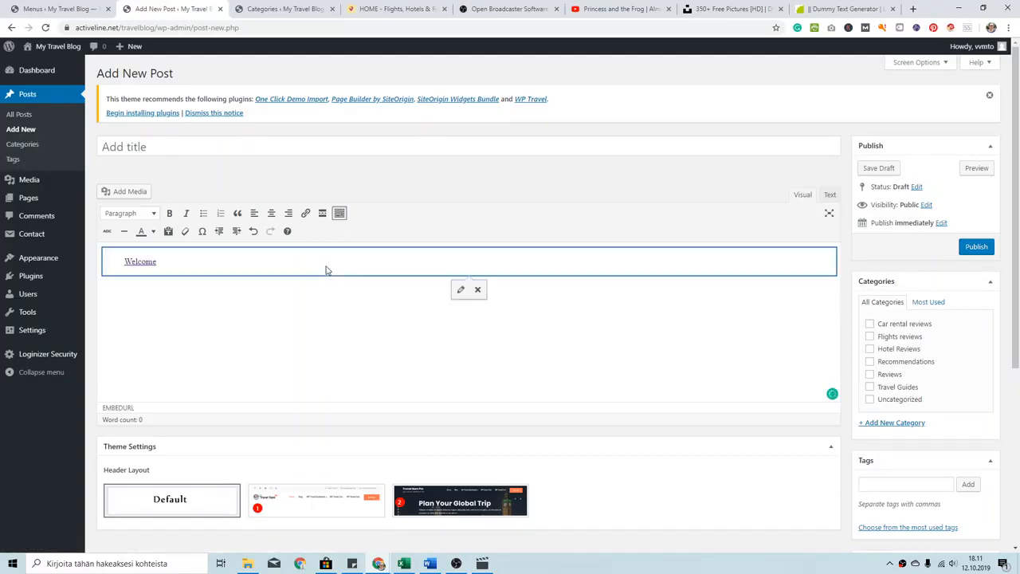
left_click(478, 292)
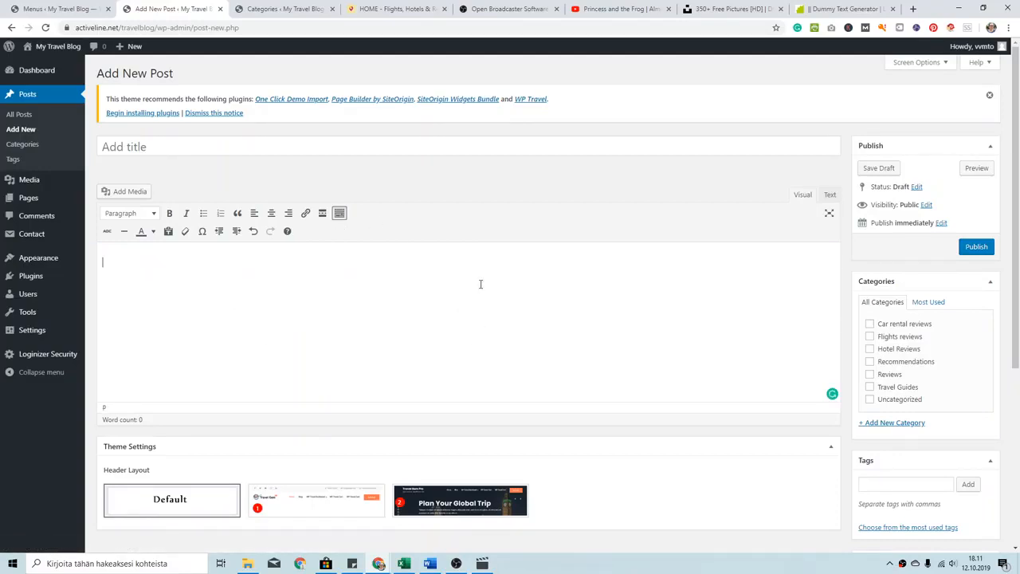
- Copy the entire Lorem ipsum dummy text from the open Blind Text Generator page
left_click(817, 5)
left_click(524, 226)
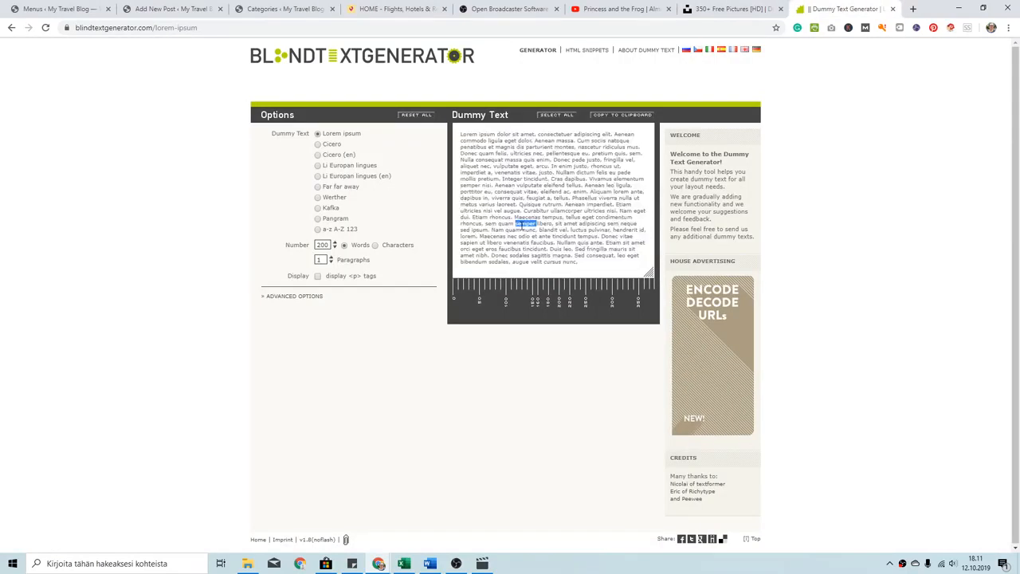
key("ctrl+a")
key("ctrl+c")
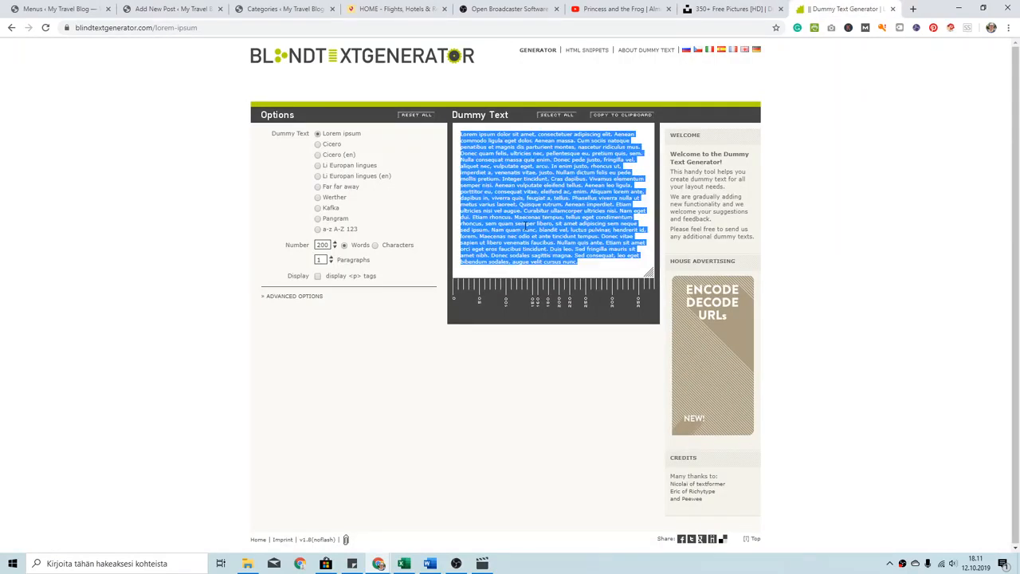
- Paste the Lorem ipsum text three times into the new post's body as separate paragraphs
left_click(209, 9)
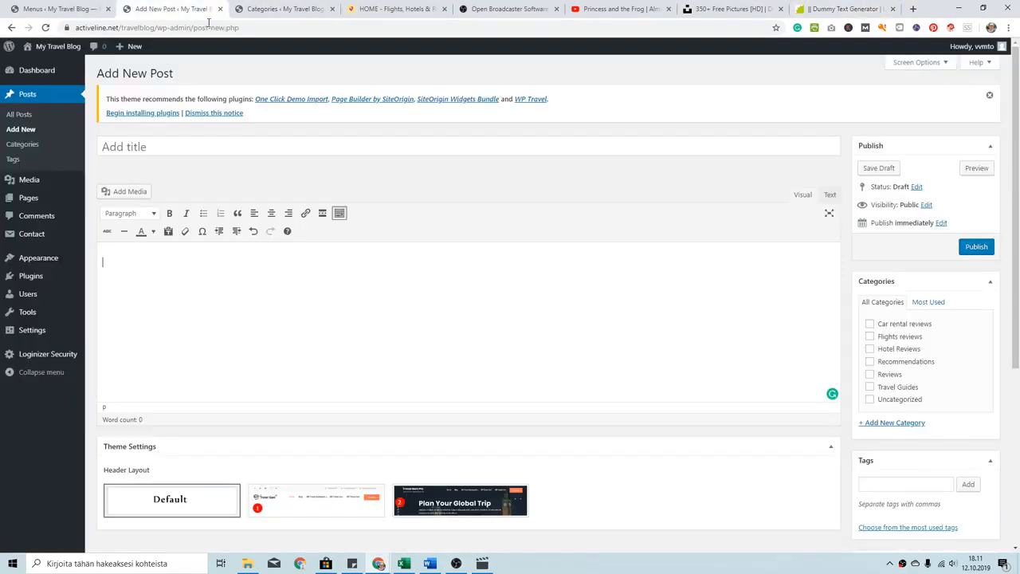
key("ctrl+v")
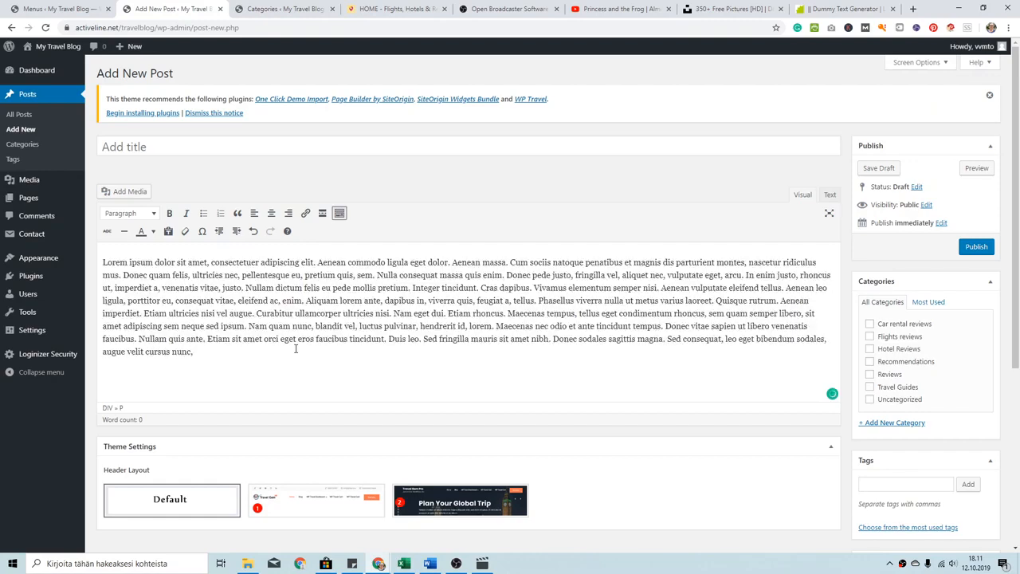
key("Return")
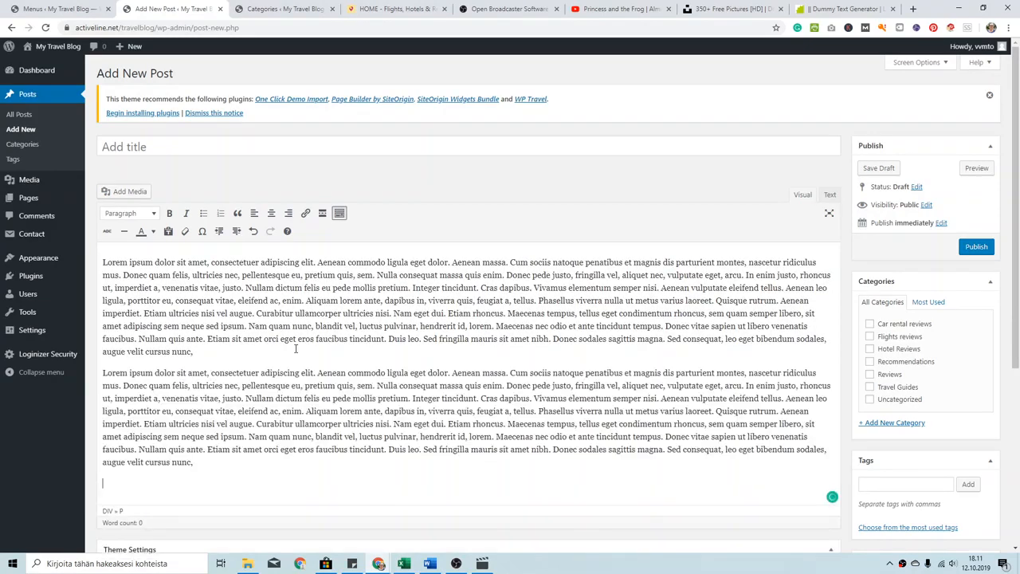
key("ctrl+v")
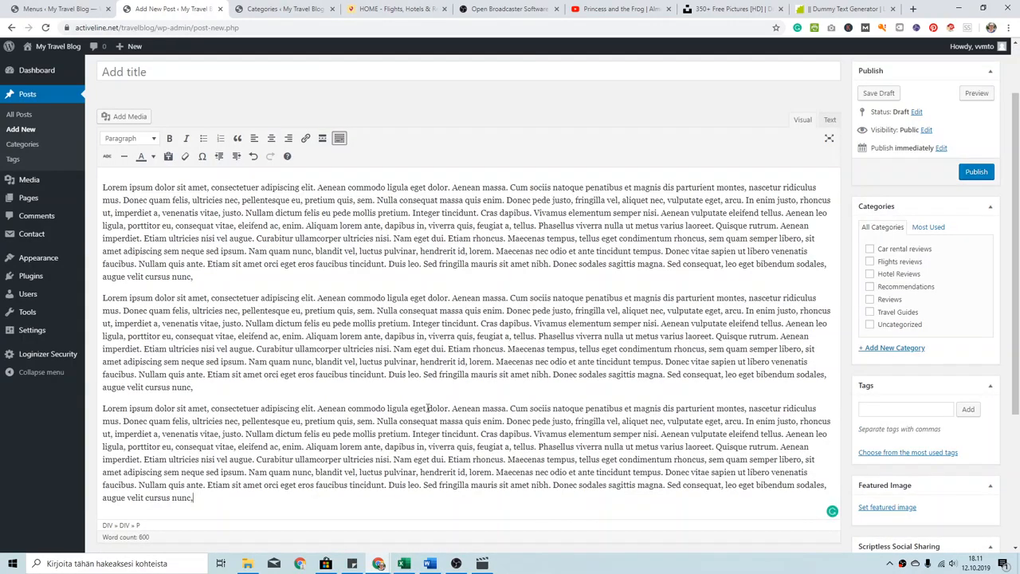
- Title the post "Car review 1" and assign it to the Car rental reviews and Reviews categories
scroll(326, 259, "up", 2)
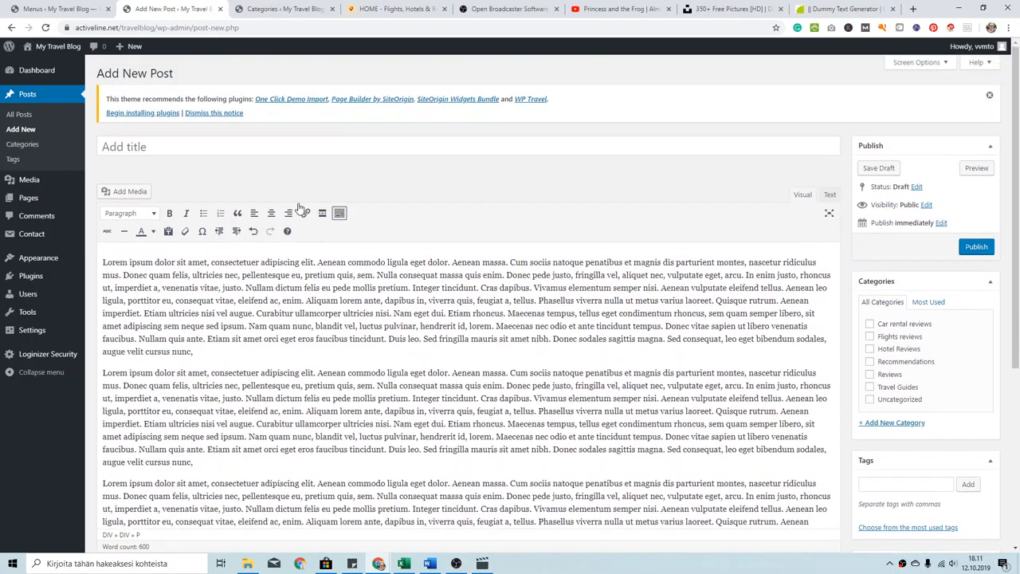
left_click(142, 144)
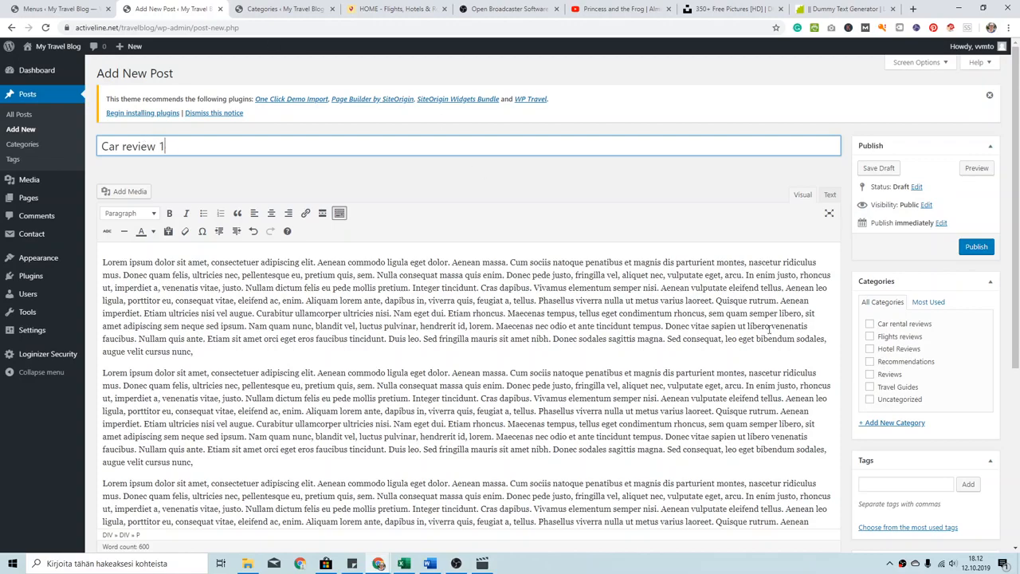
scroll(937, 382, "down", 4)
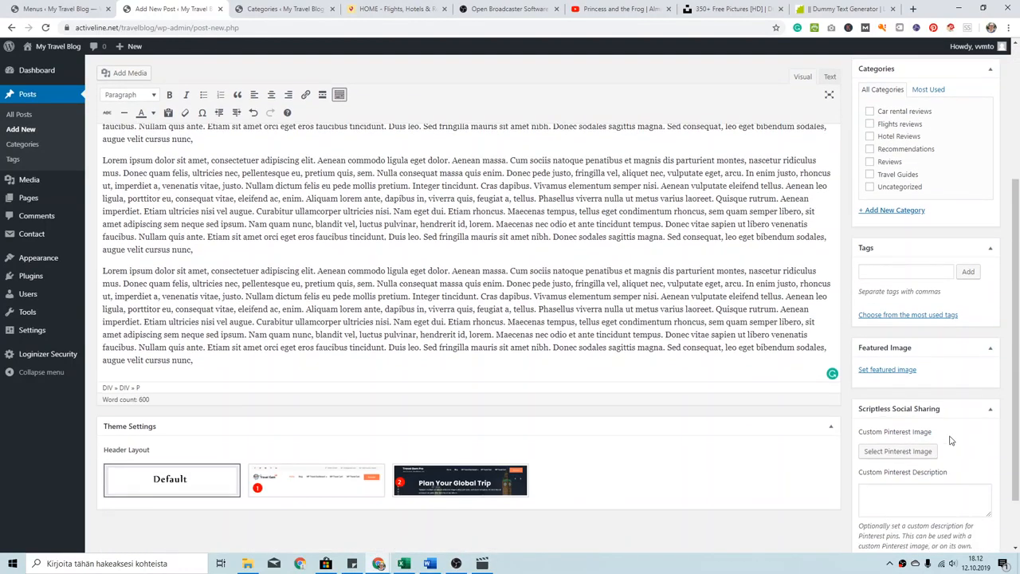
scroll(917, 273, "up", 1)
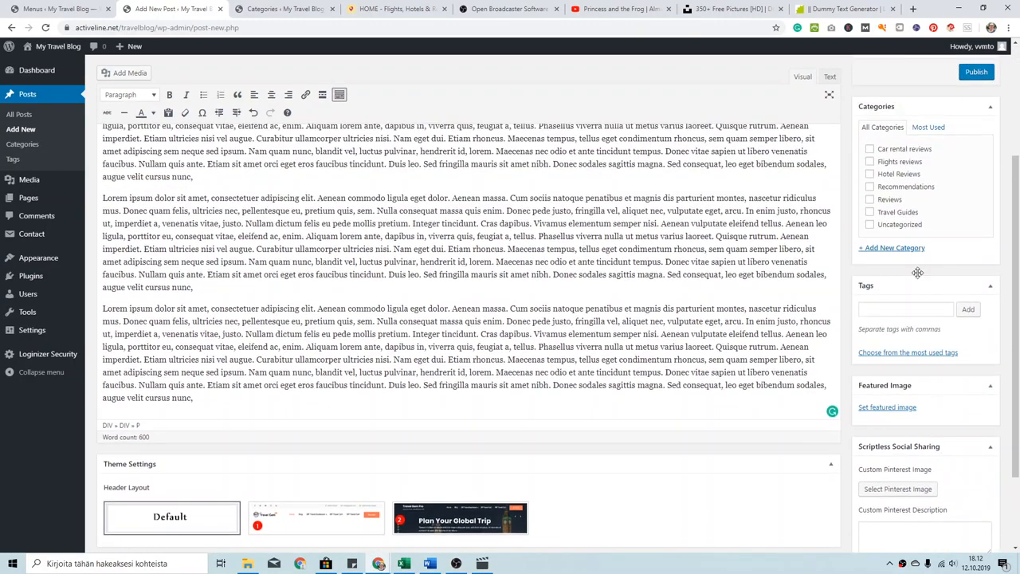
left_click(871, 150)
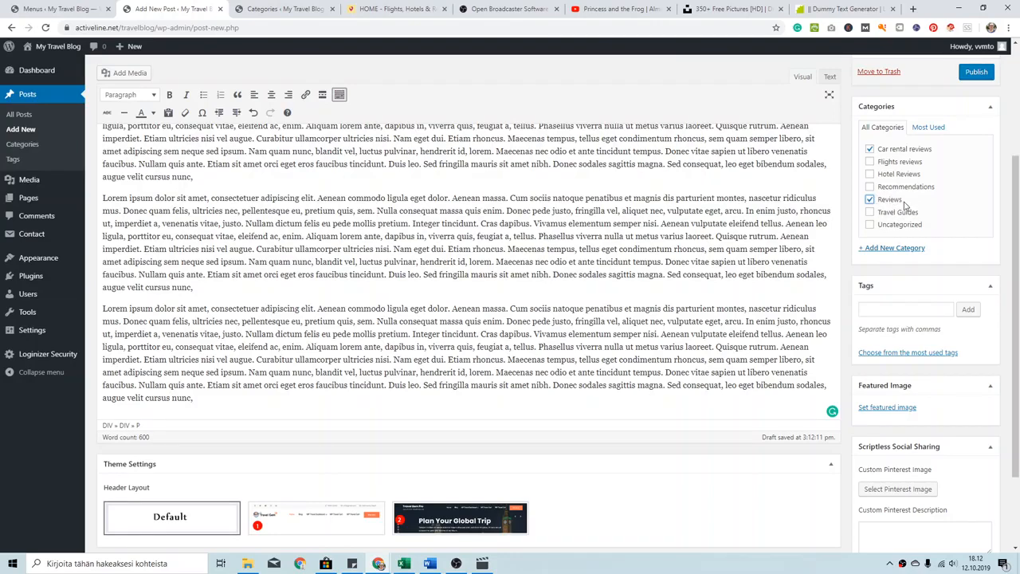
scroll(925, 239, "down", 1)
left_click(881, 256)
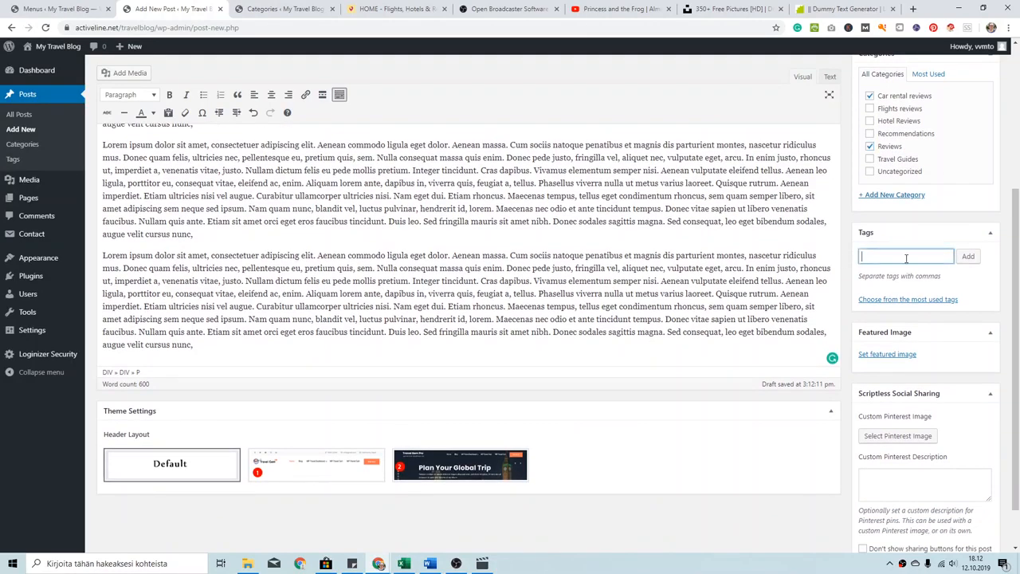
scroll(875, 327, "down", 1)
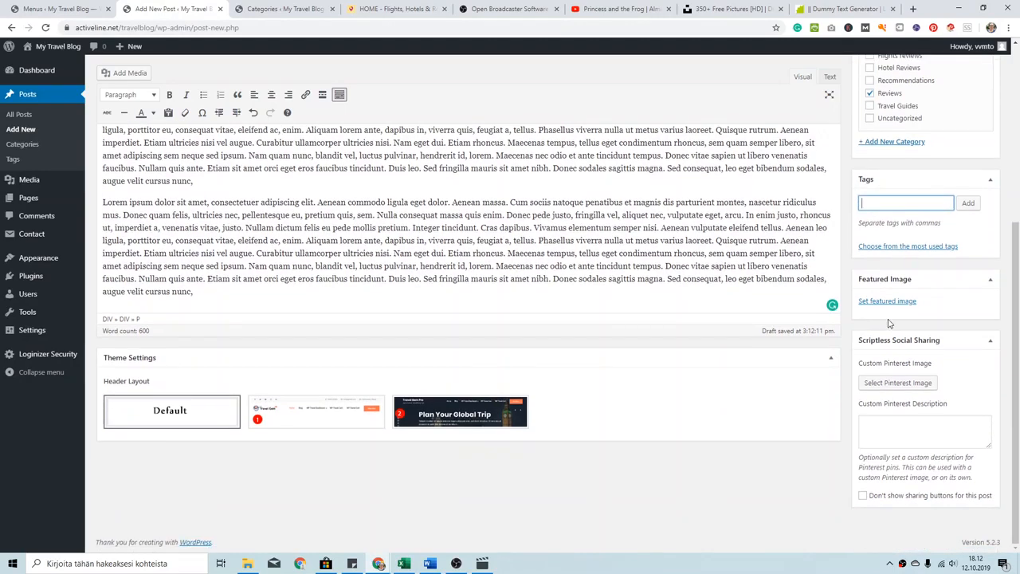
scroll(894, 326, "up", 1)
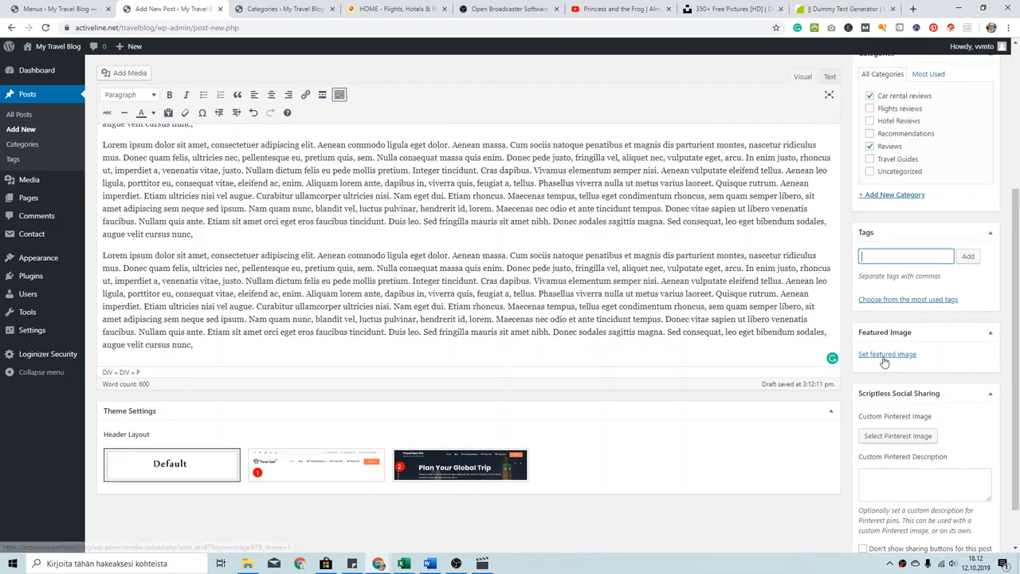
- Open unsplash.com in a new browser tab and search its free photos for "car"
left_click(911, 7)
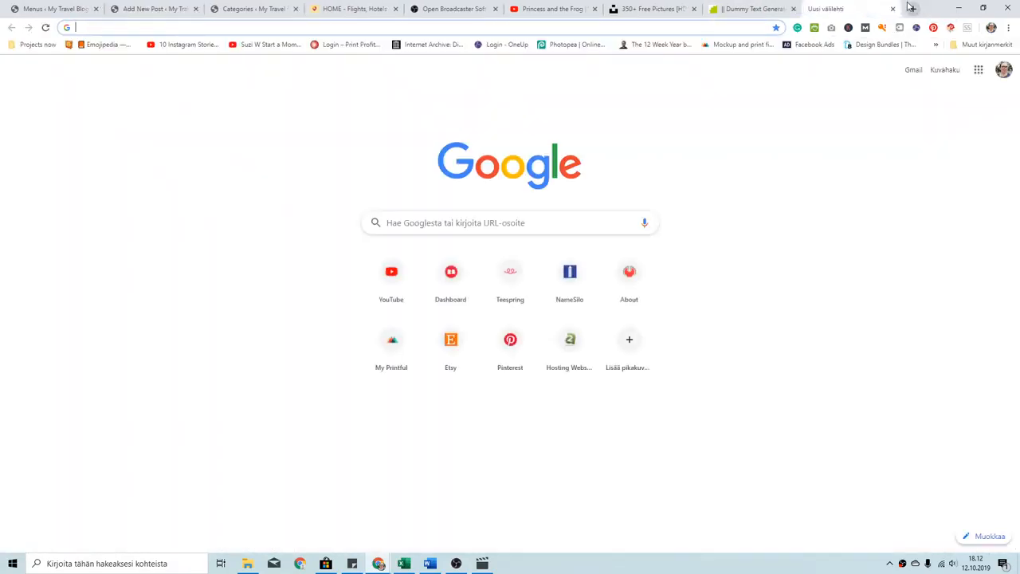
type("unsplash")
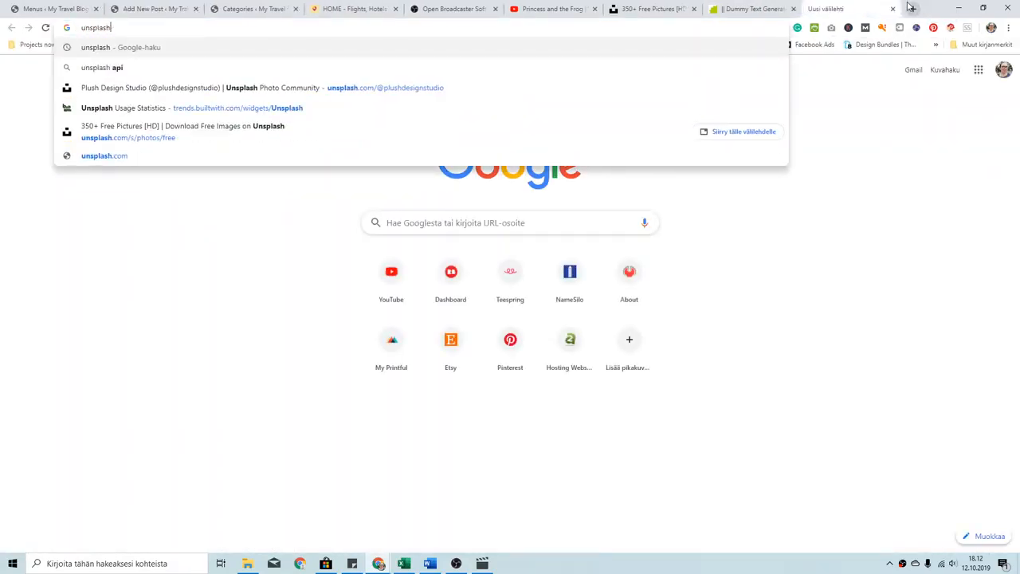
type(".com")
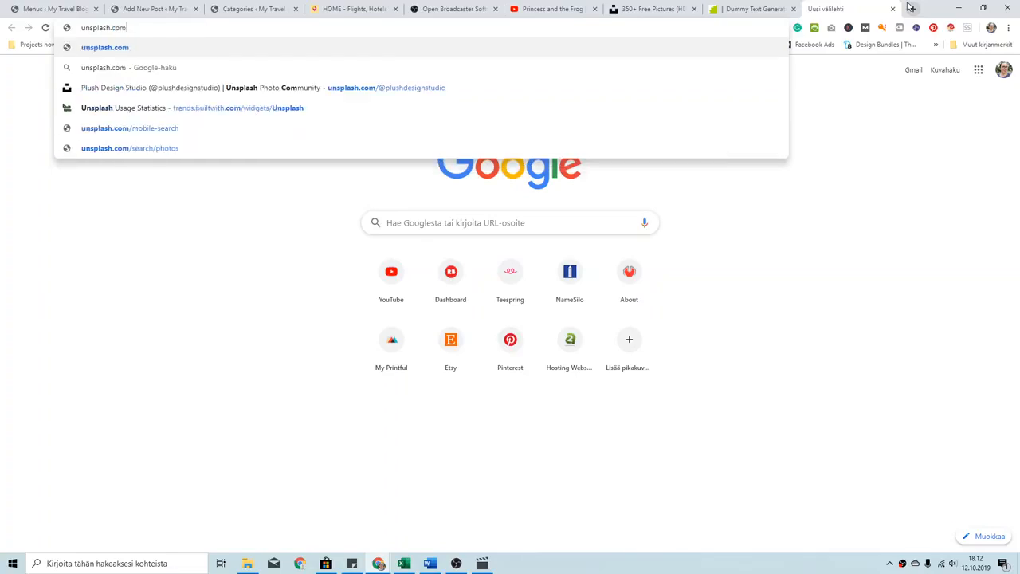
key("Return")
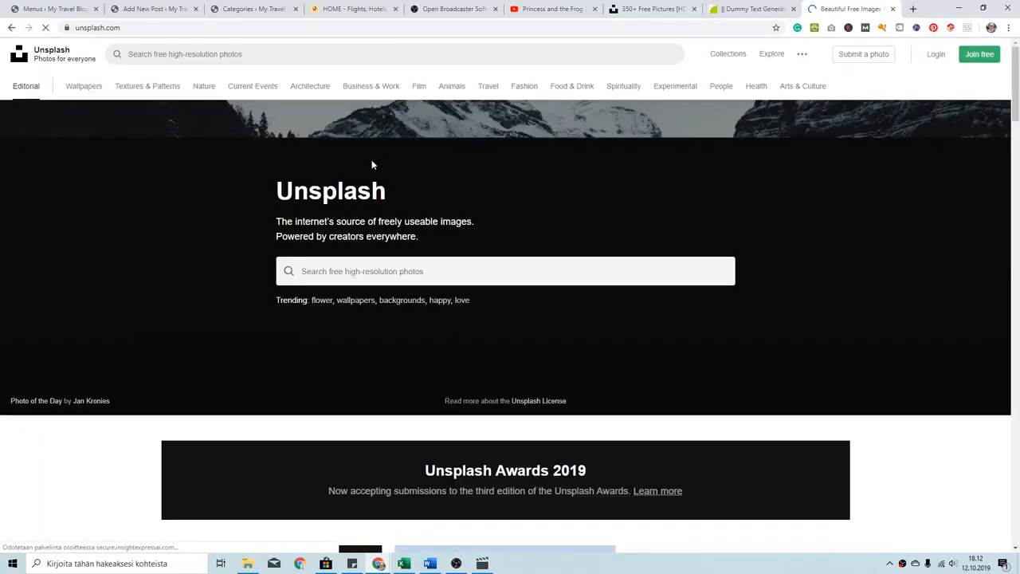
left_click(345, 271)
type("car")
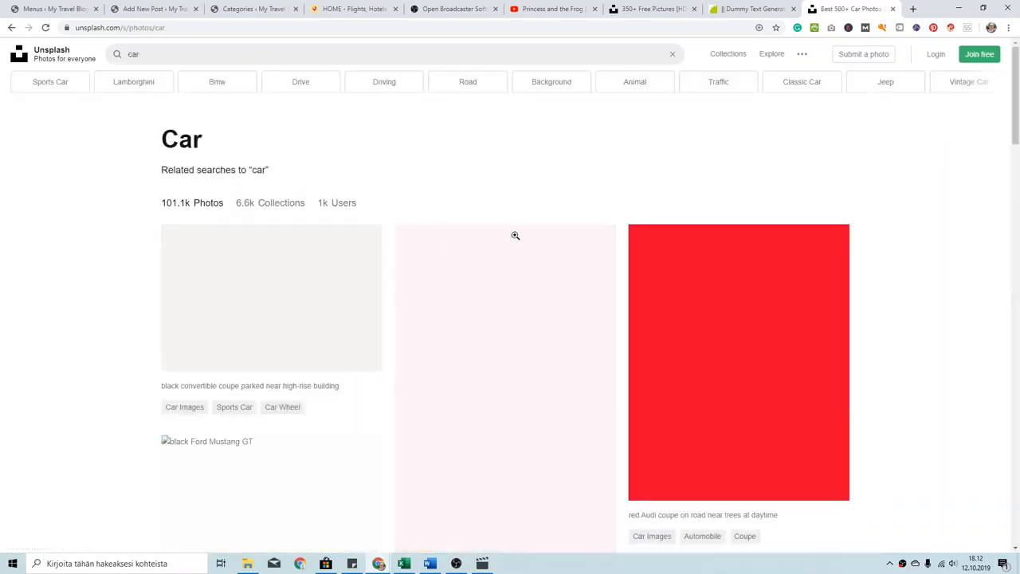
- Save the photo of the red Audi coupe on a road near trees as a JPEG in the Downloads folder
scroll(567, 147, "down", 1)
scroll(560, 151, "down", 1)
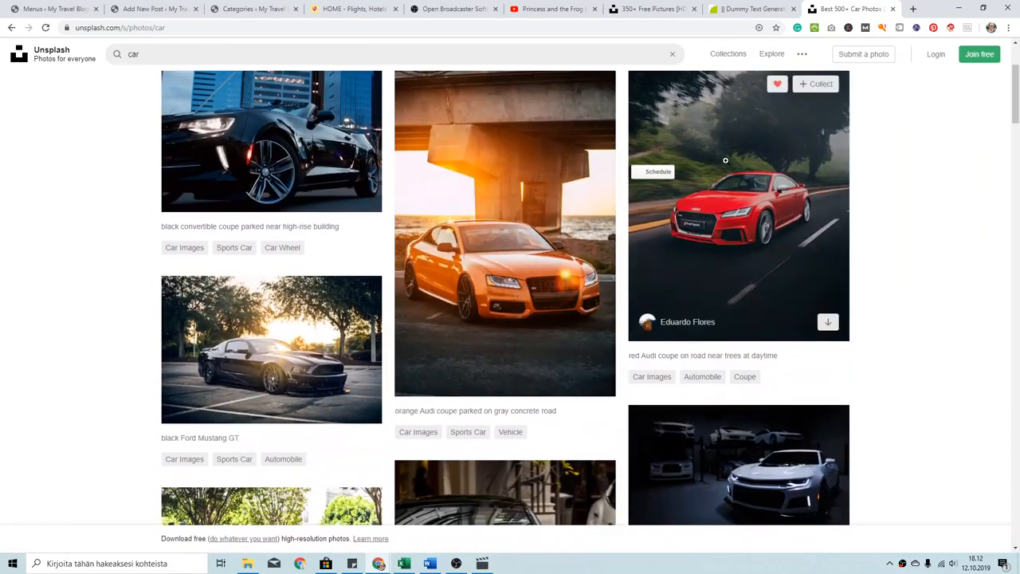
right_click(731, 161)
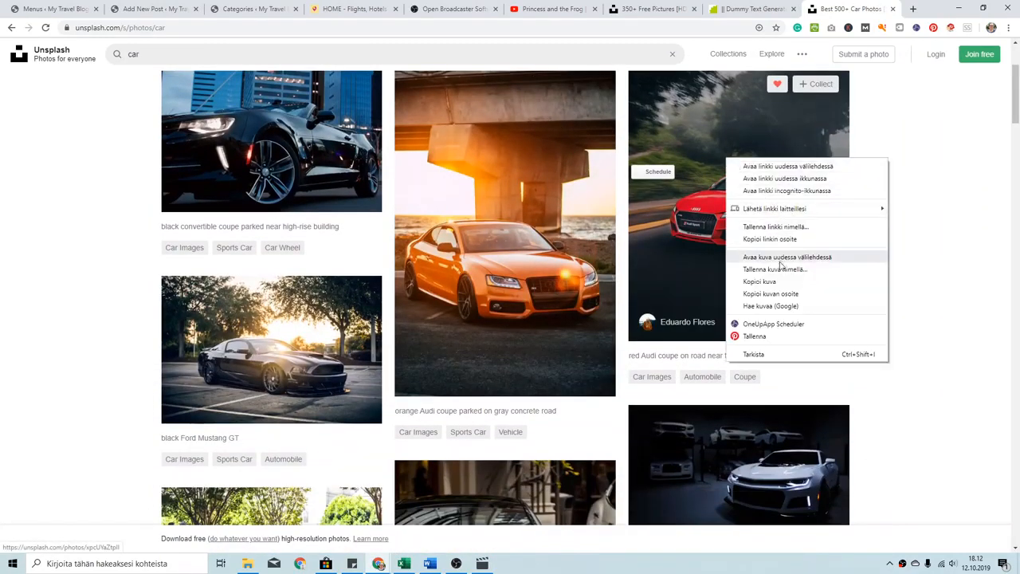
left_click(777, 268)
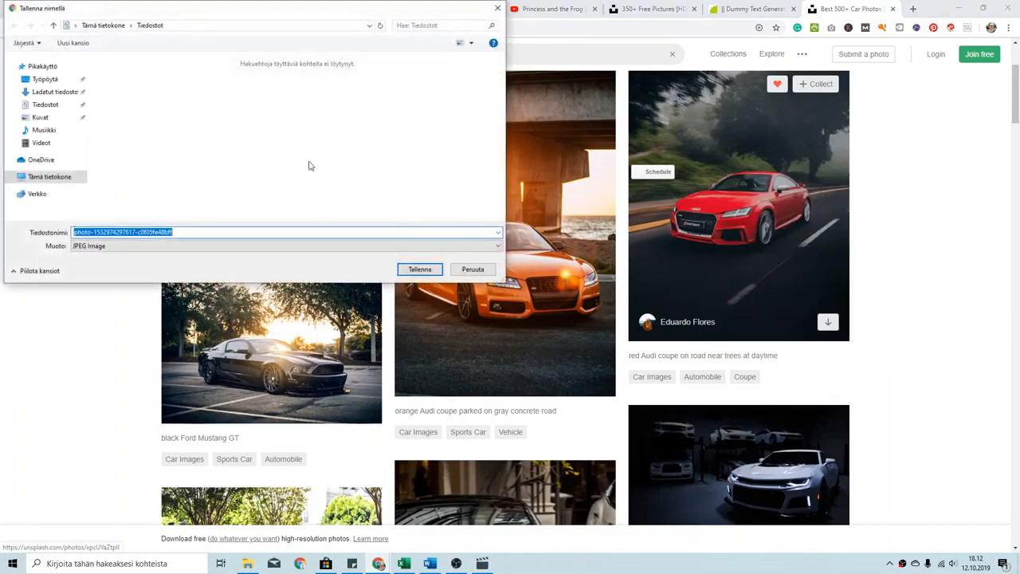
left_click(67, 93)
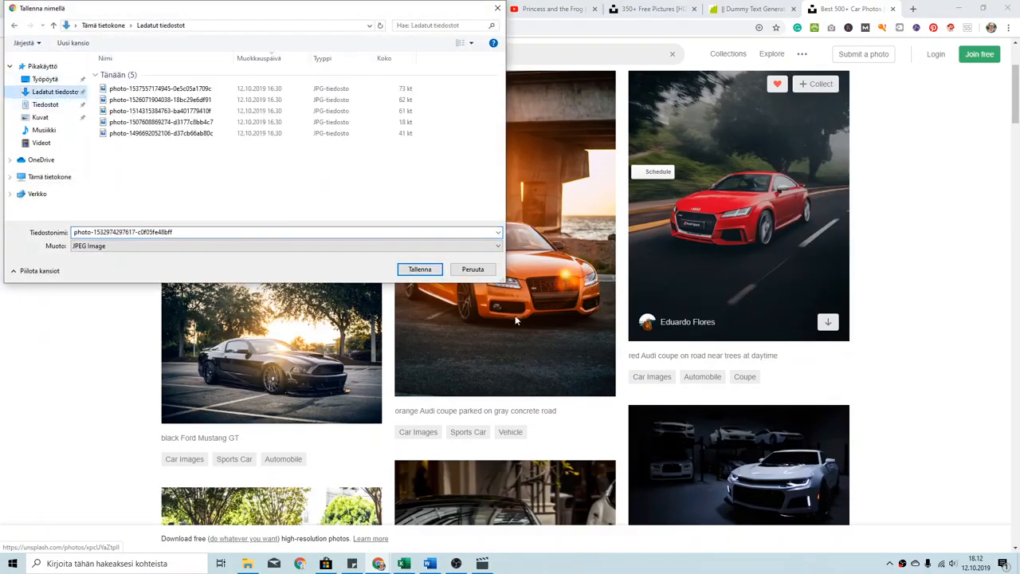
left_click(420, 270)
- Save the panning photo of the Ferrari 458 on the road as a JPEG in the Downloads folder
scroll(305, 207, "down", 2)
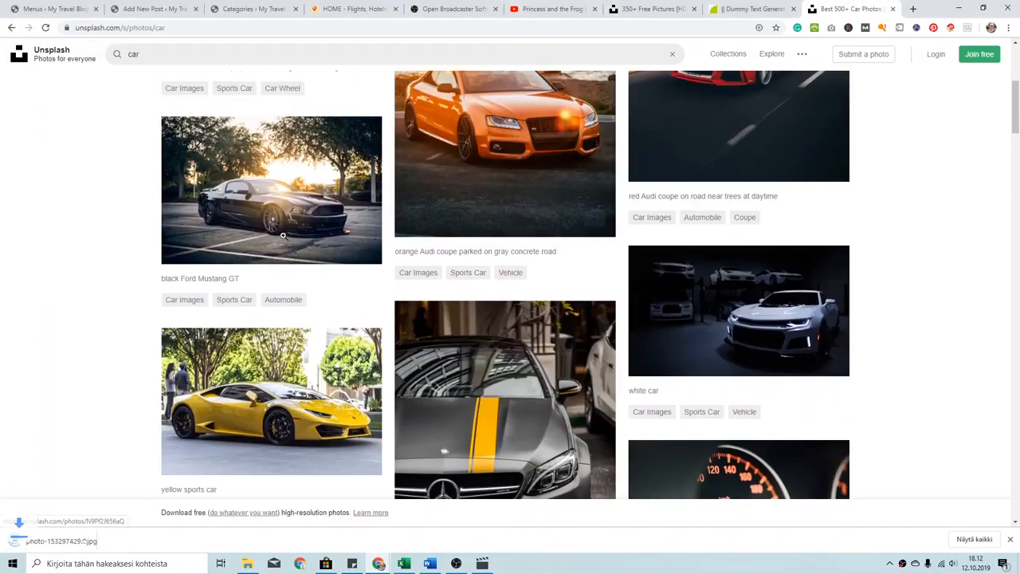
scroll(306, 206, "down", 2)
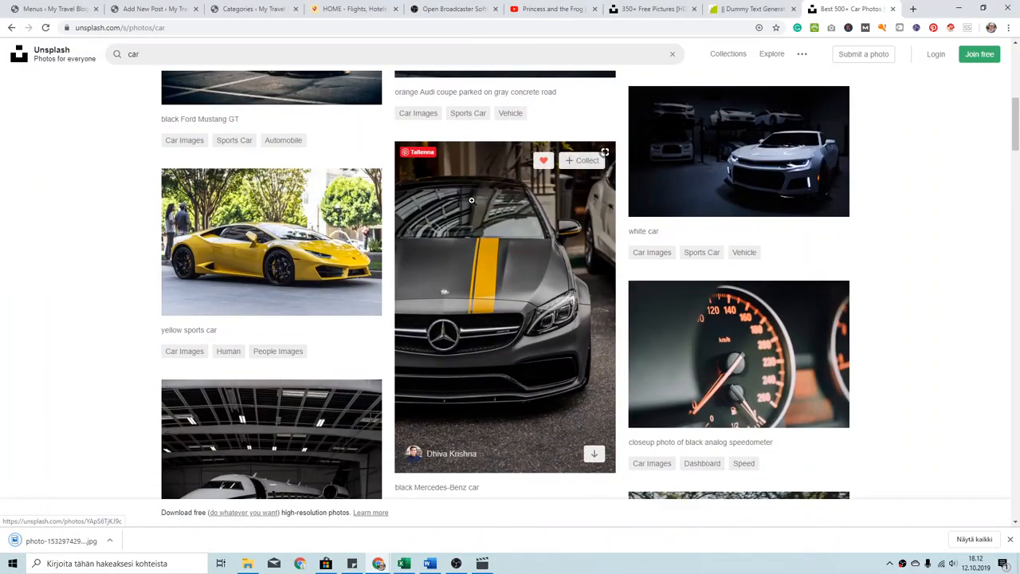
scroll(422, 224, "down", 3)
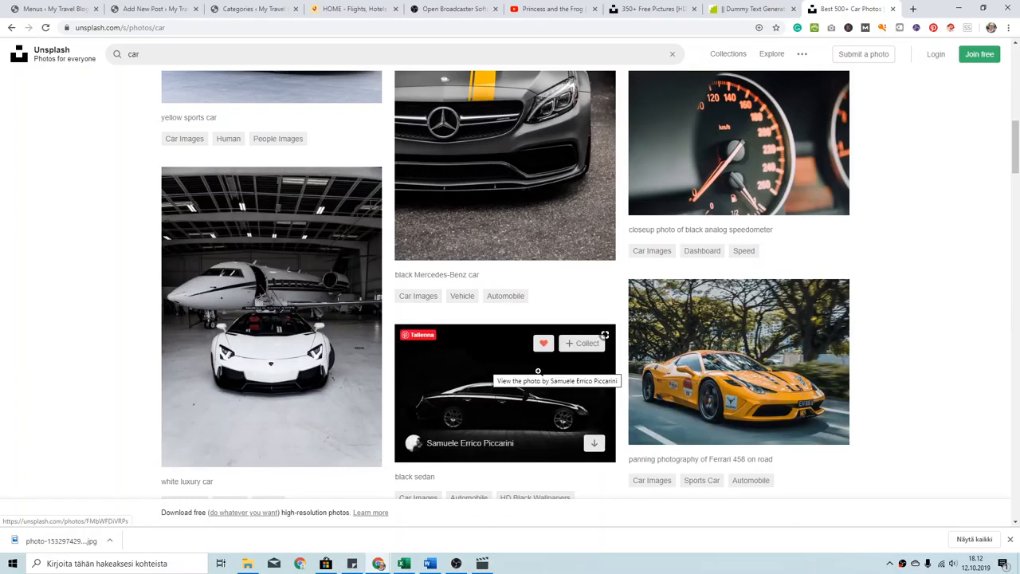
right_click(720, 351)
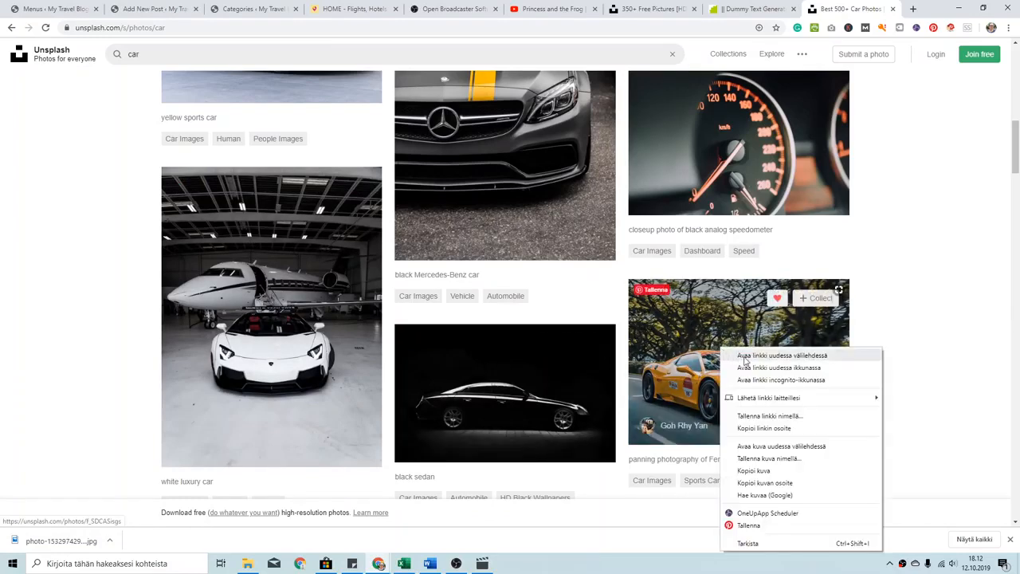
left_click(780, 460)
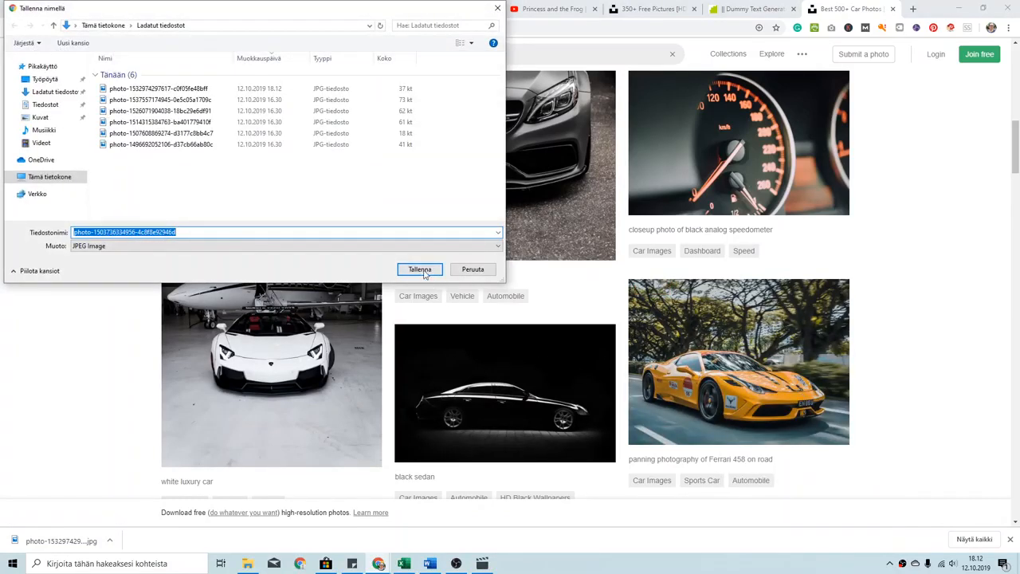
left_click(417, 269)
- Save the front-view photo of the red car parked near bare trees as a JPEG in the Downloads folder
scroll(464, 274, "down", 3)
scroll(463, 279, "down", 3)
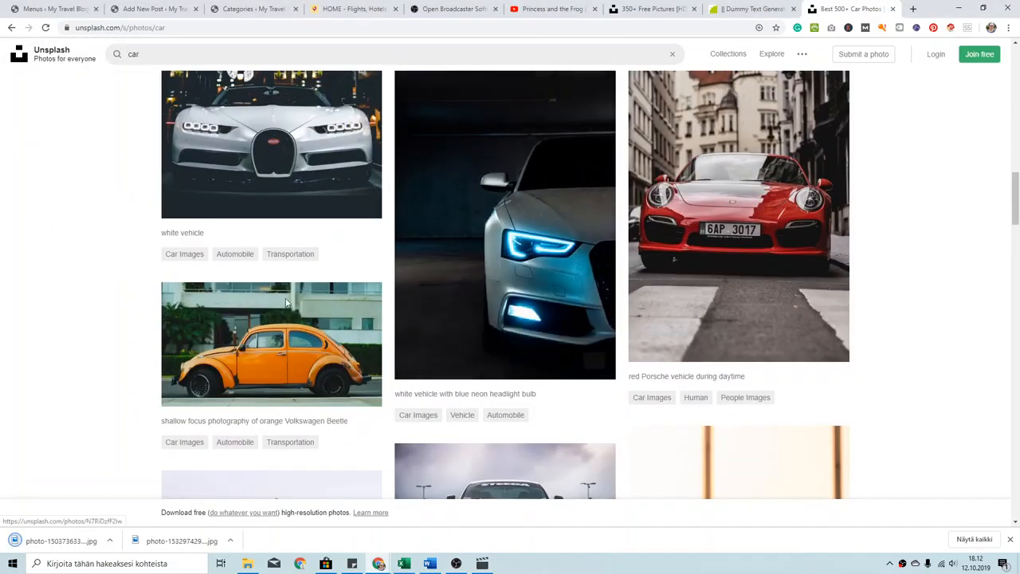
scroll(287, 307, "down", 2)
scroll(287, 303, "down", 2)
scroll(279, 291, "down", 2)
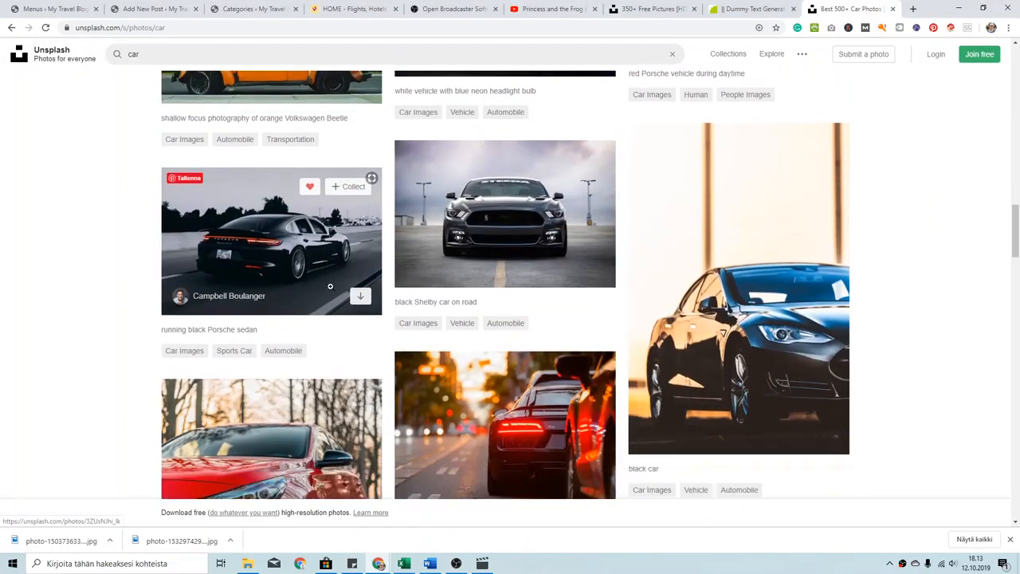
right_click(277, 312)
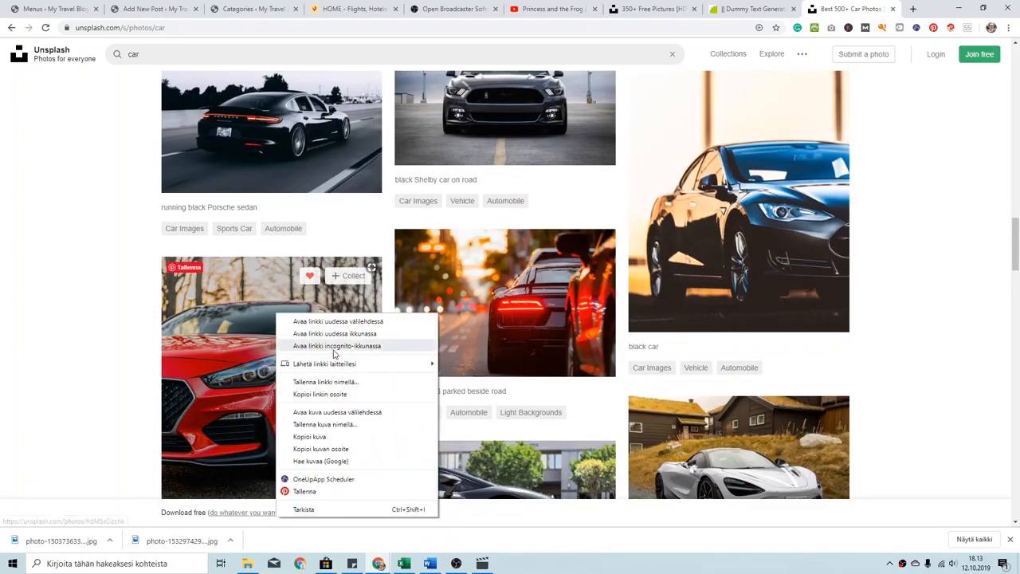
left_click(335, 424)
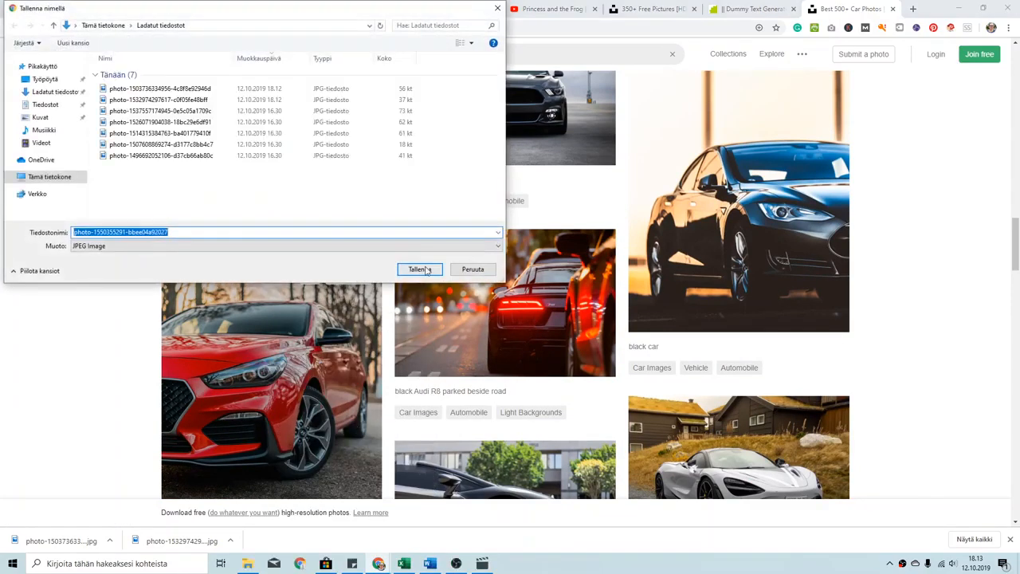
left_click(417, 269)
- Search Unsplash's free photos for "hotels"
scroll(421, 267, "up", 15)
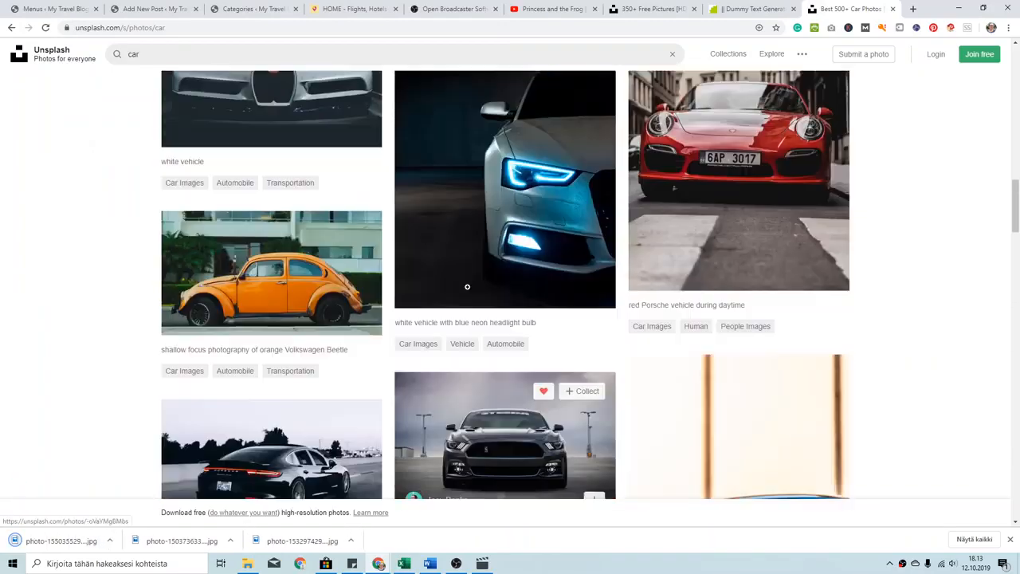
scroll(456, 272, "up", 5)
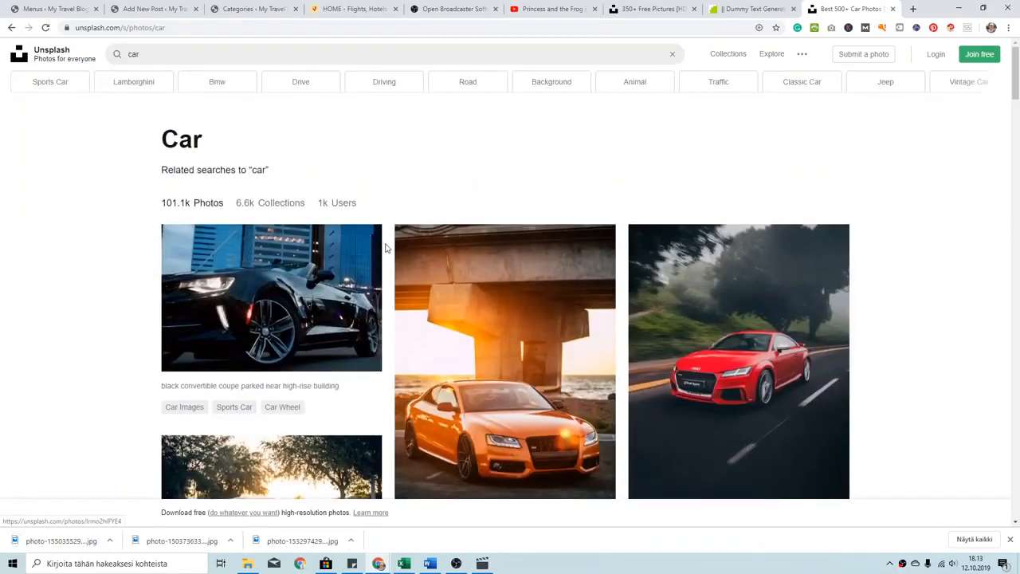
double_click(174, 47)
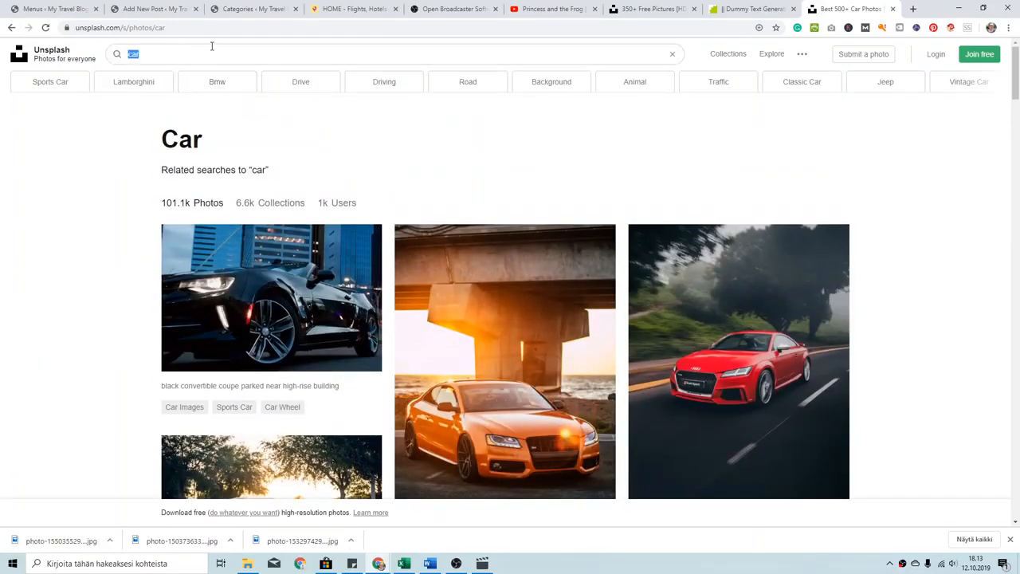
type("hotels")
key("Return")
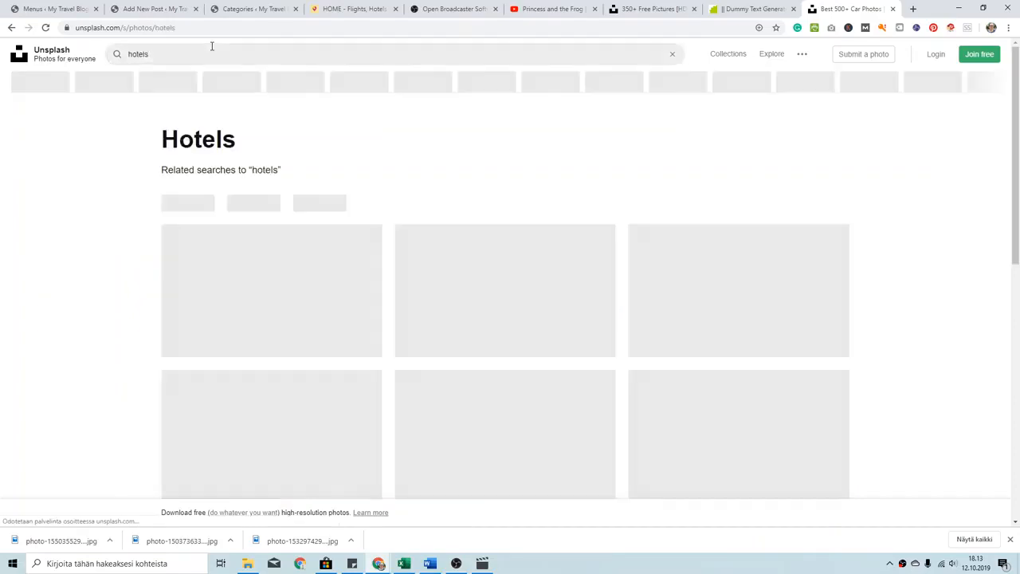
- Save the photo of the brown bench near the swimming pool as a JPEG in the Downloads folder
scroll(551, 228, "down", 1)
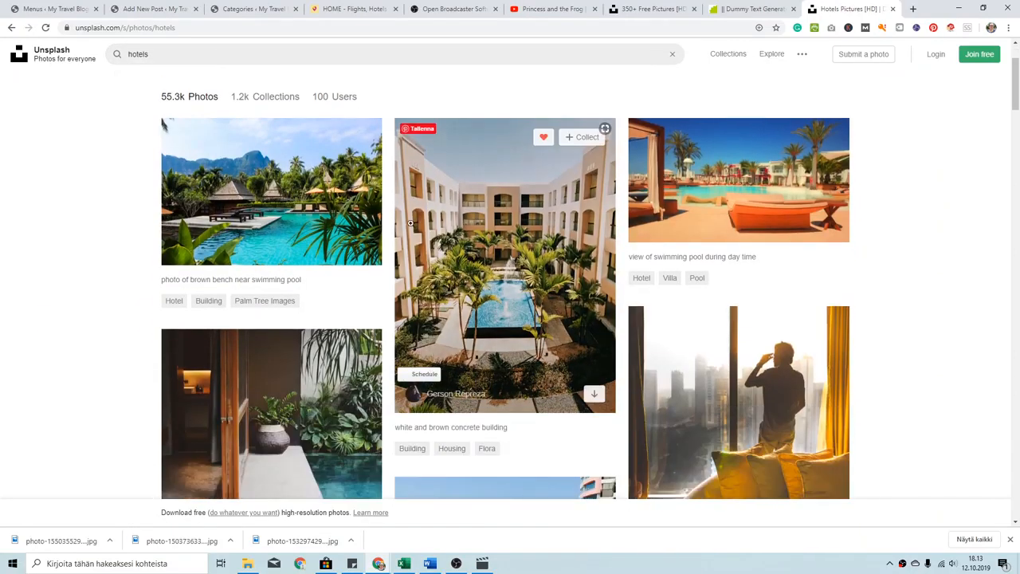
right_click(266, 190)
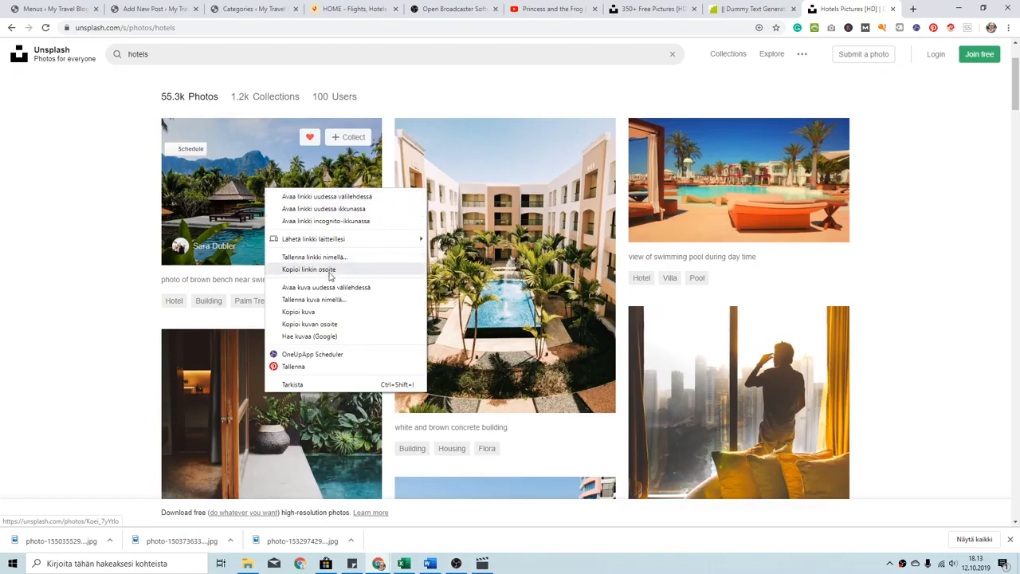
left_click(319, 300)
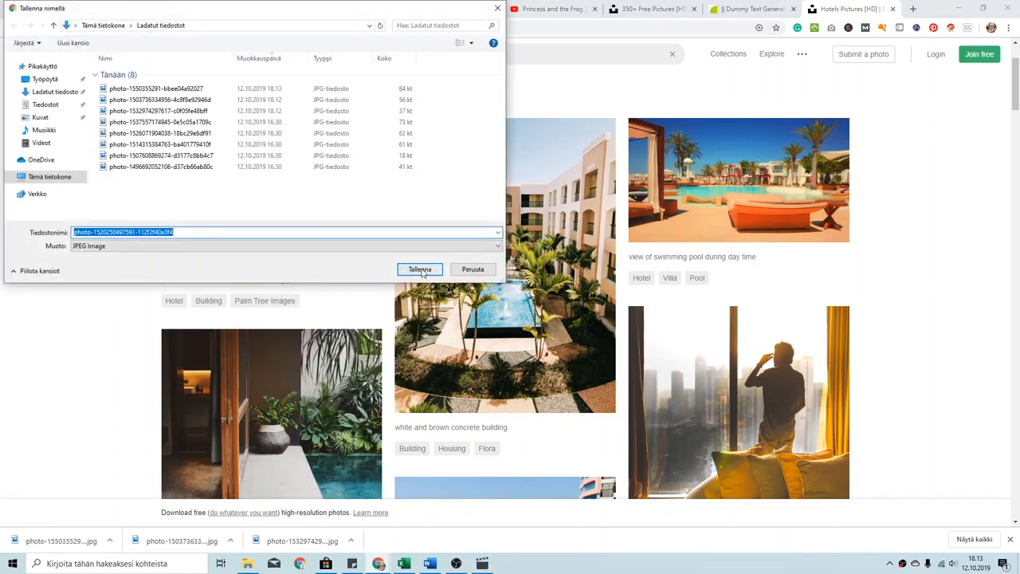
key("Return")
- Save the photo of the white and brown concrete building as a JPEG in the Downloads folder
right_click(493, 232)
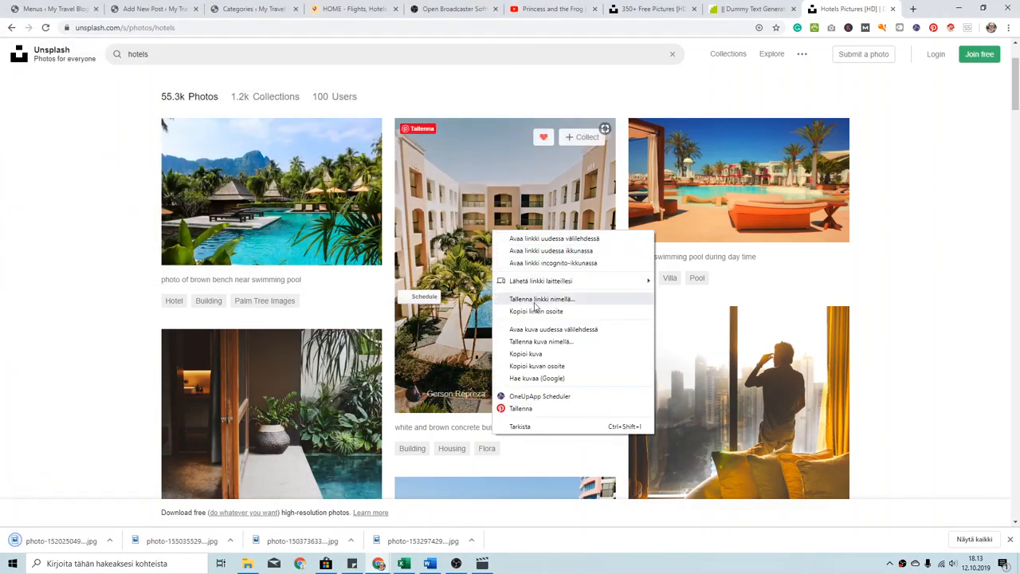
left_click(539, 341)
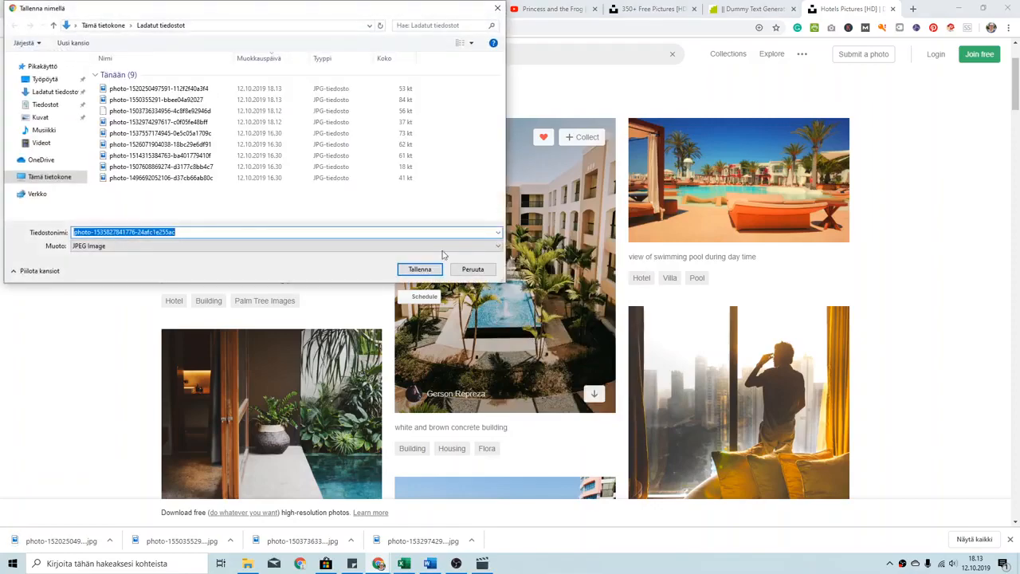
left_click(417, 266)
- Save the photo of the blue dome buildings in Santorini, Greece as a JPEG in the Downloads folder
scroll(468, 254, "down", 3)
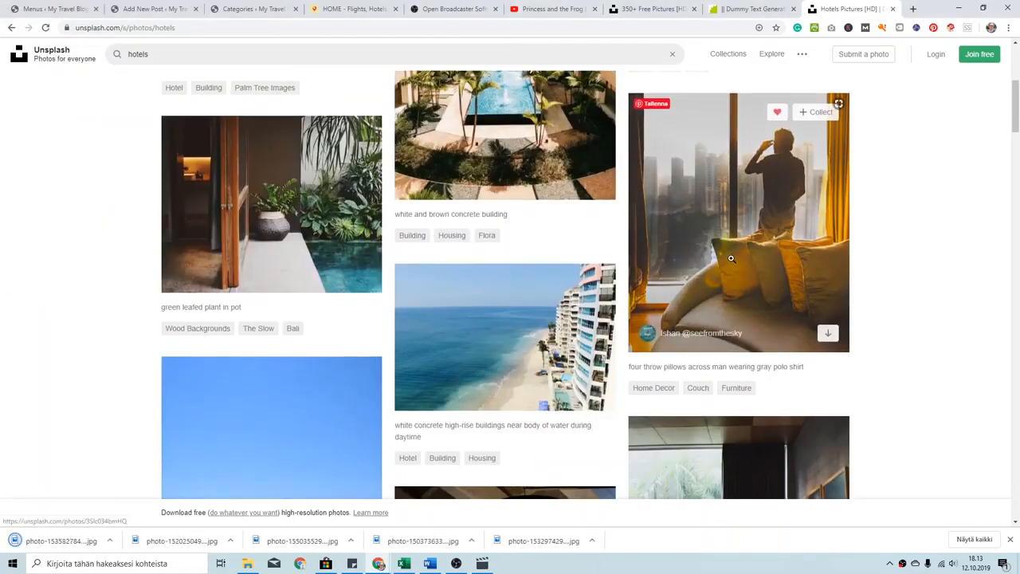
scroll(665, 257, "down", 3)
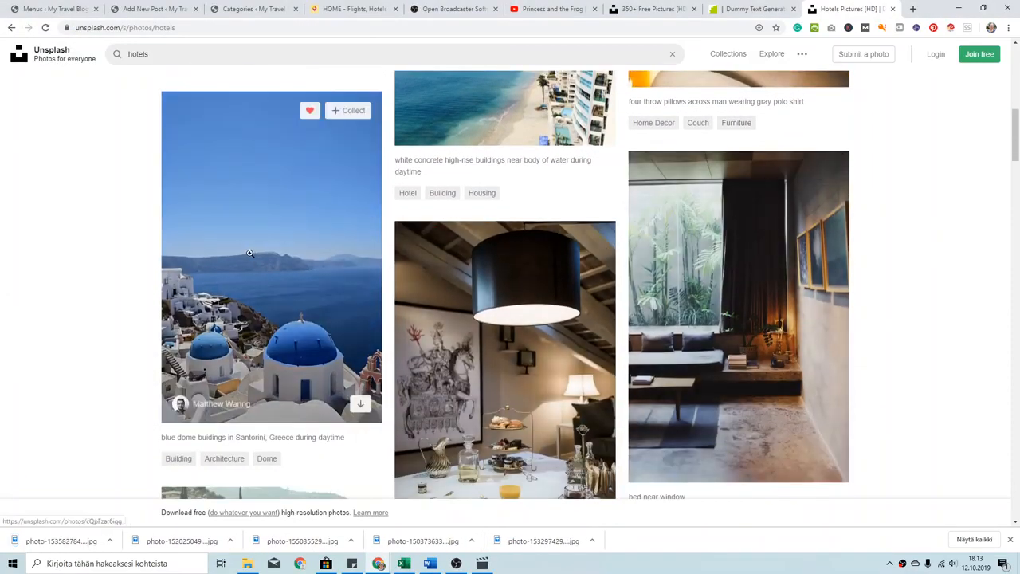
right_click(264, 254)
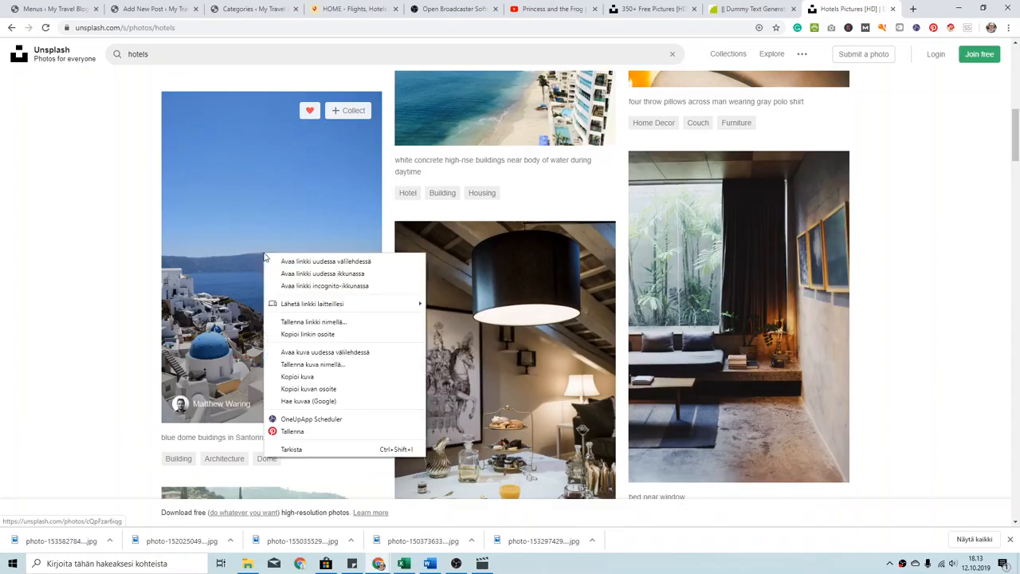
left_click(323, 364)
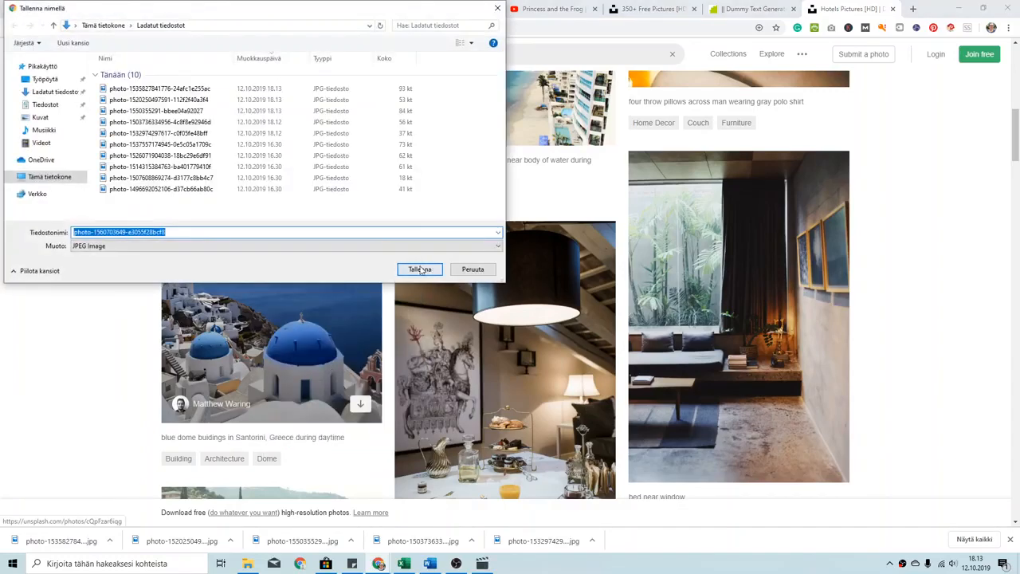
left_click(420, 269)
- Return to the WordPress draft of the car review post and open its featured image chooser
left_click(32, 6)
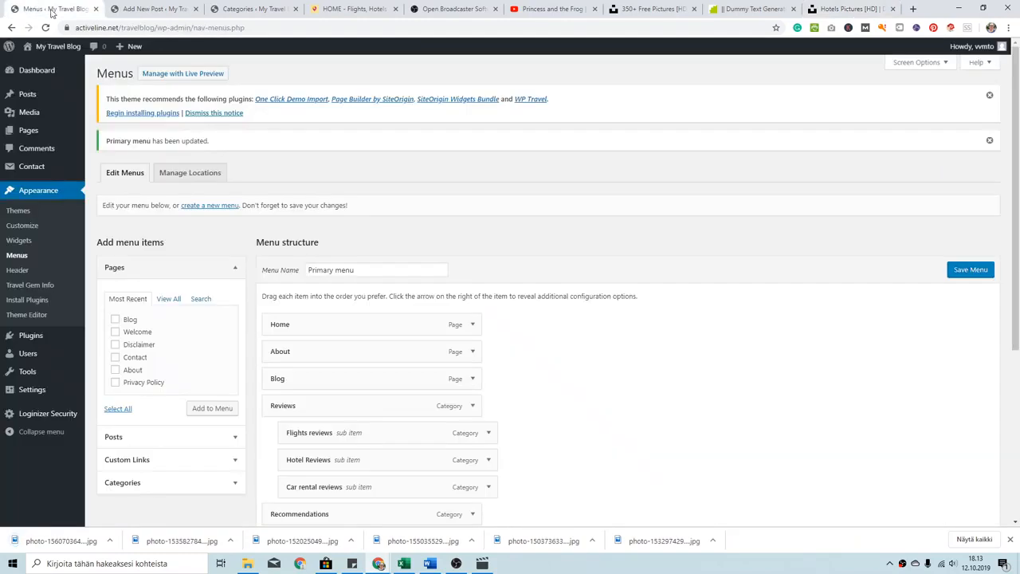
left_click(144, 7)
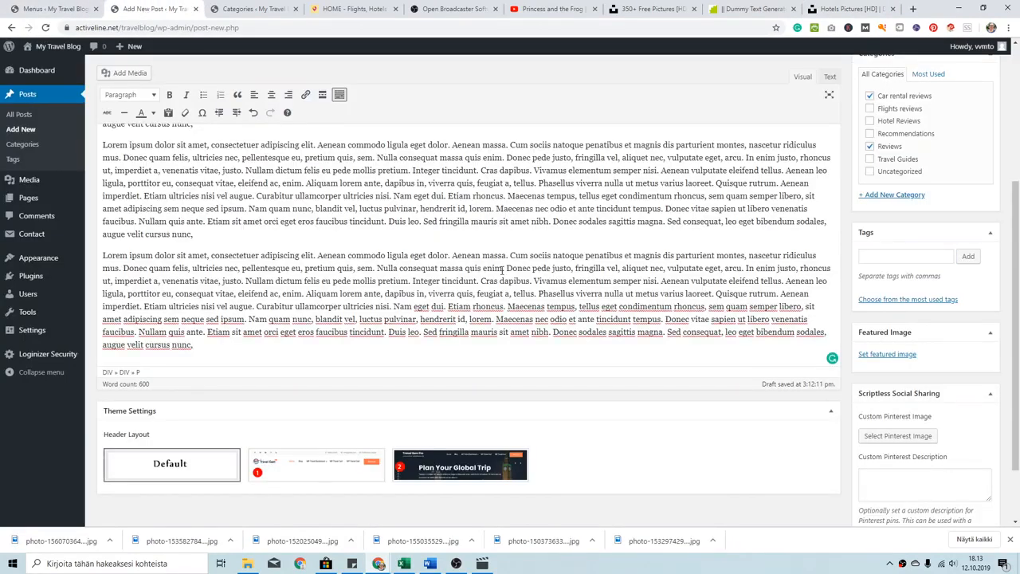
scroll(959, 417, "down", 2)
left_click(898, 305)
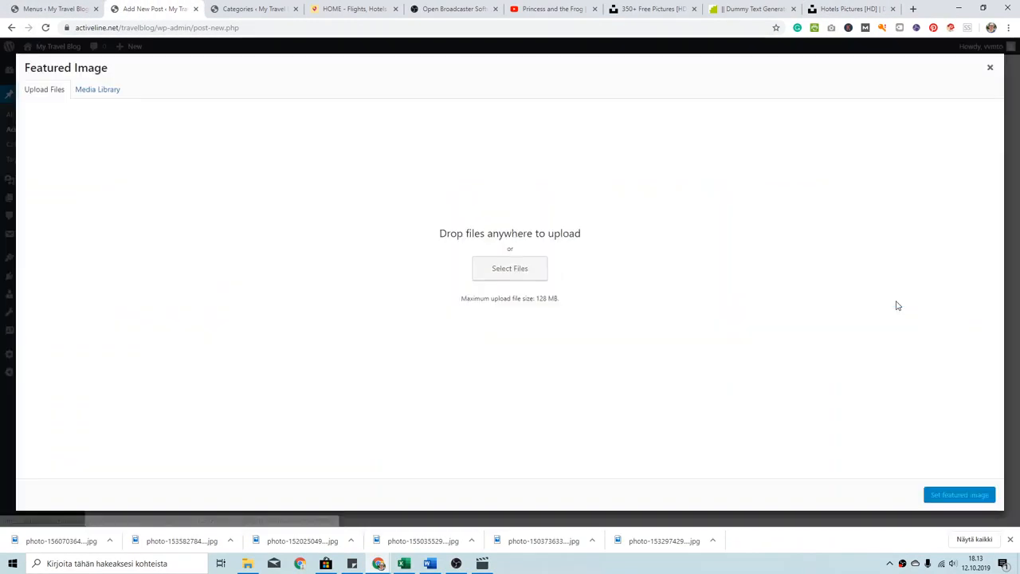
- Show the Downloads folder's files as extra large icons and upload the yellow Ferrari photo to the media library
left_click(506, 266)
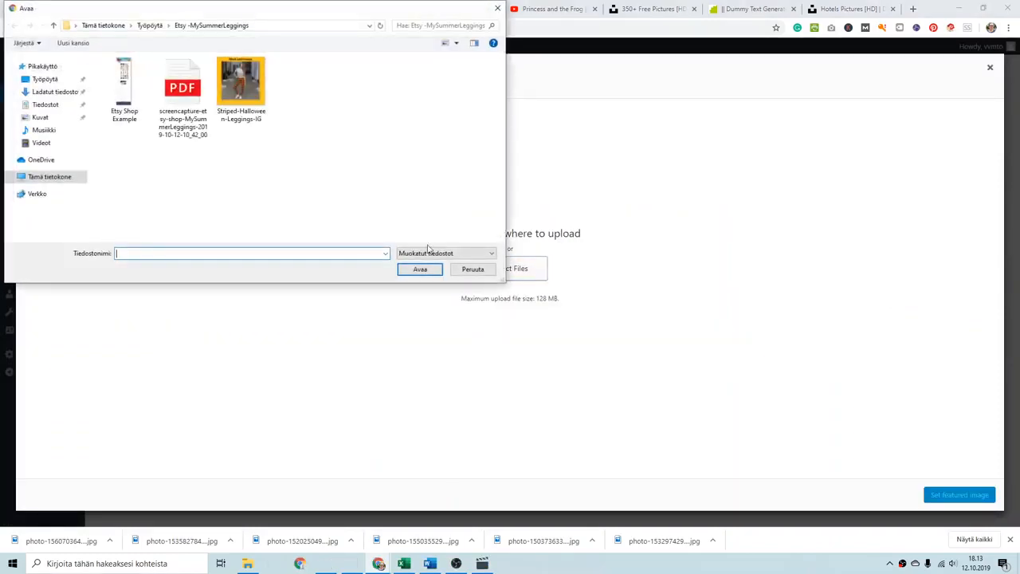
left_click(55, 92)
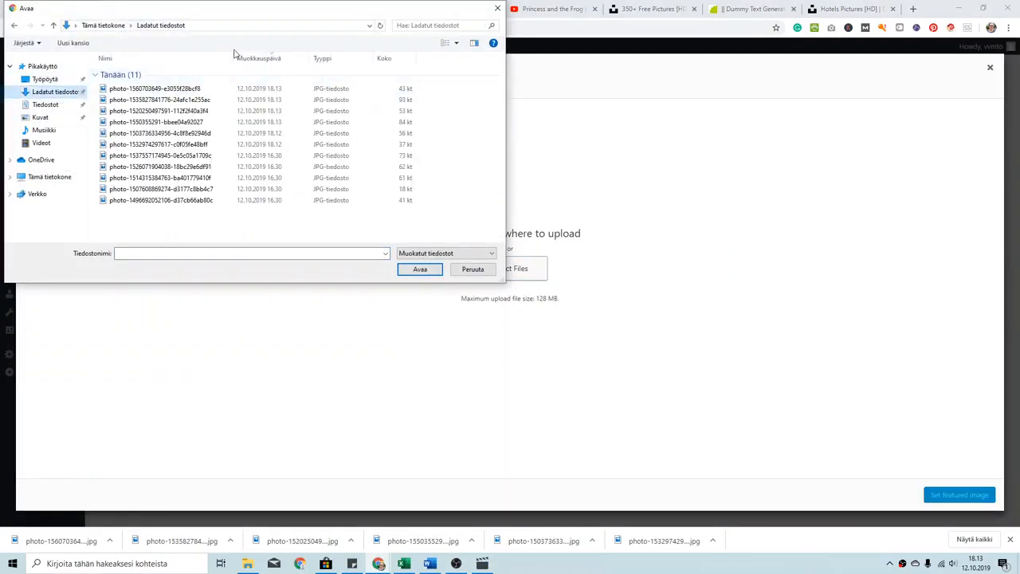
left_click(457, 44)
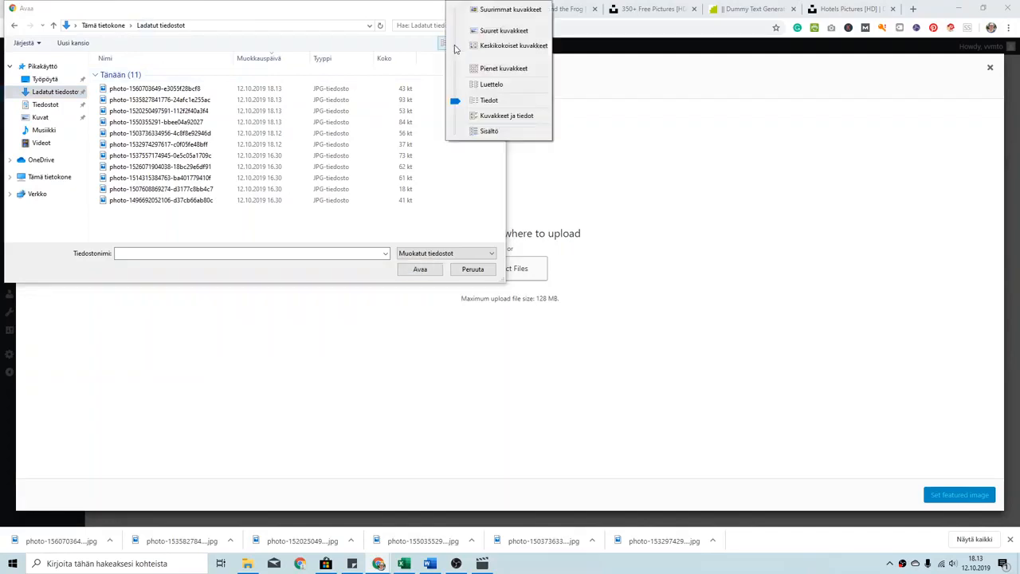
left_click(482, 12)
scroll(442, 131, "down", 3)
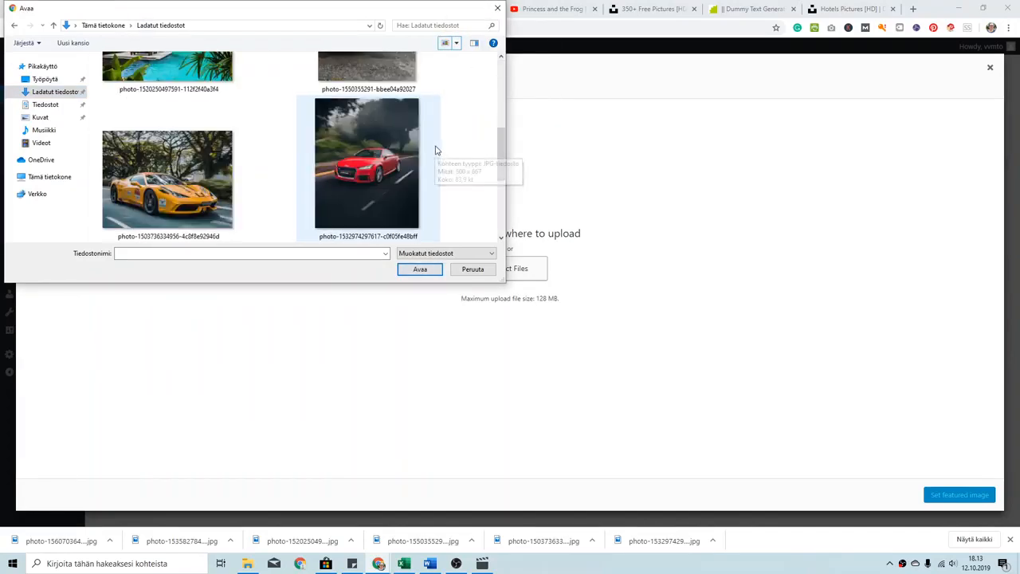
left_click(221, 173)
left_click(435, 271)
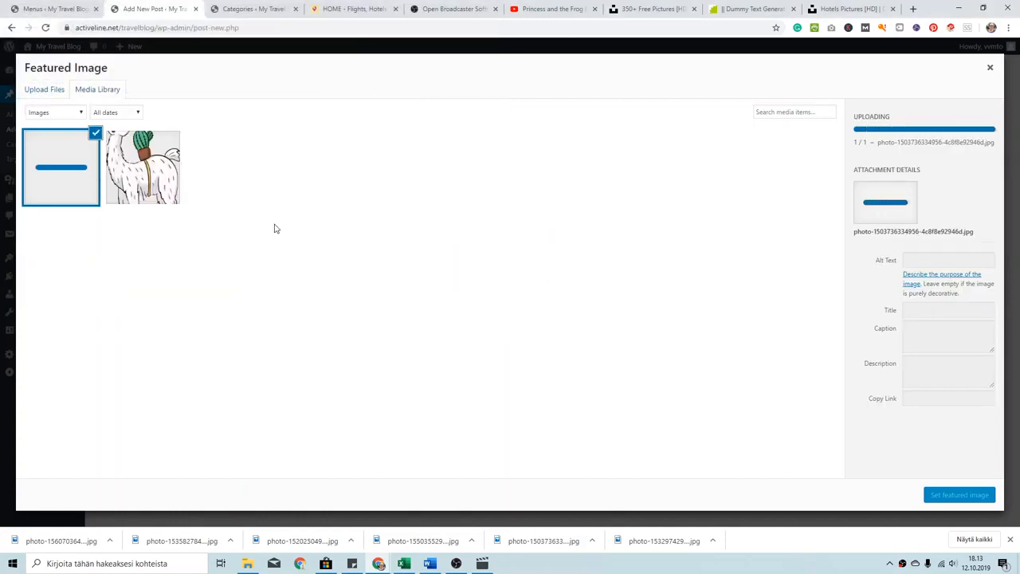
- Upload all the photos in the Downloads folder to the media library
left_click(54, 90)
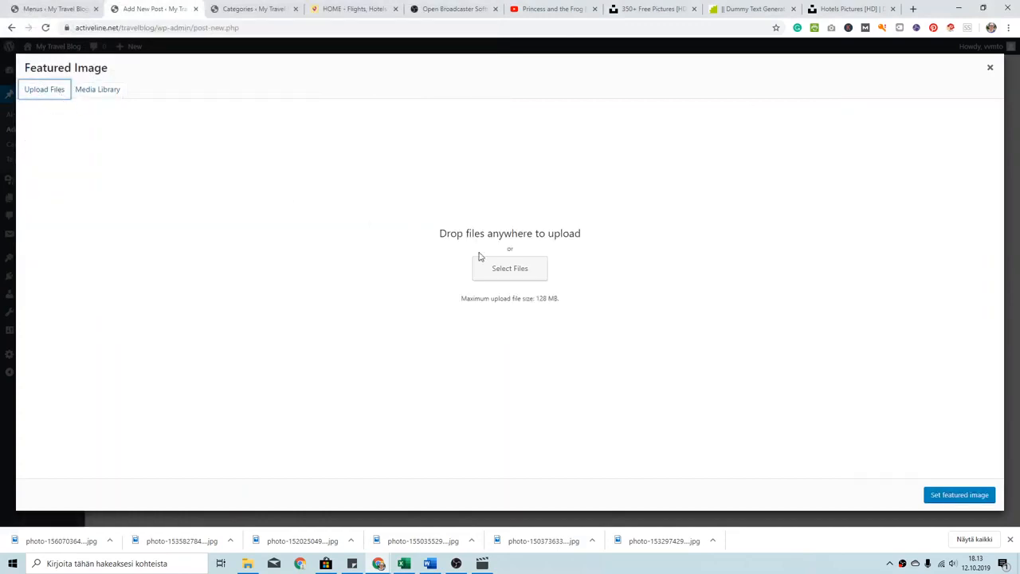
left_click(499, 267)
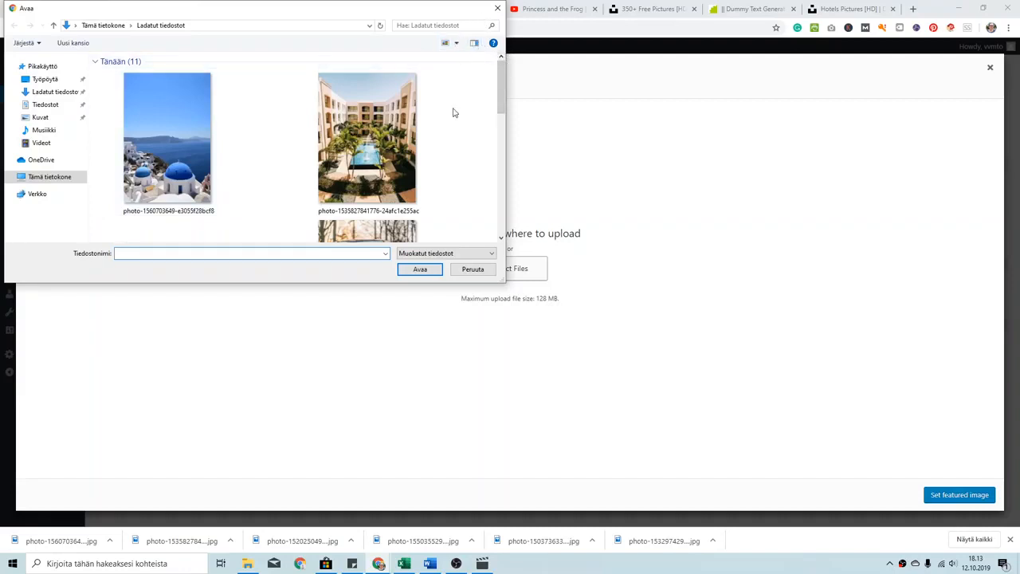
left_click_drag(500, 116, 474, 93)
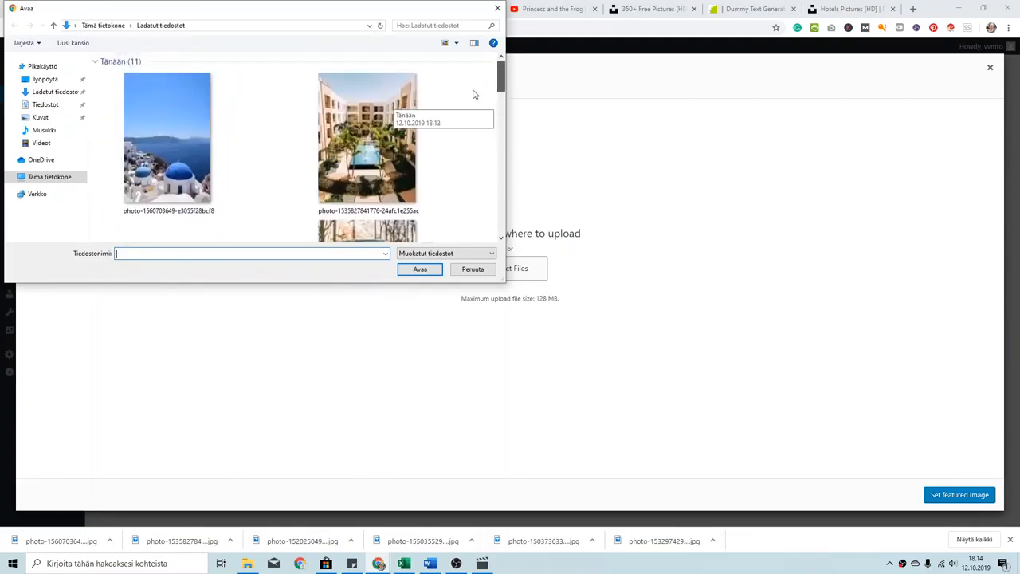
left_click_drag(96, 100, 484, 243)
left_click(422, 270)
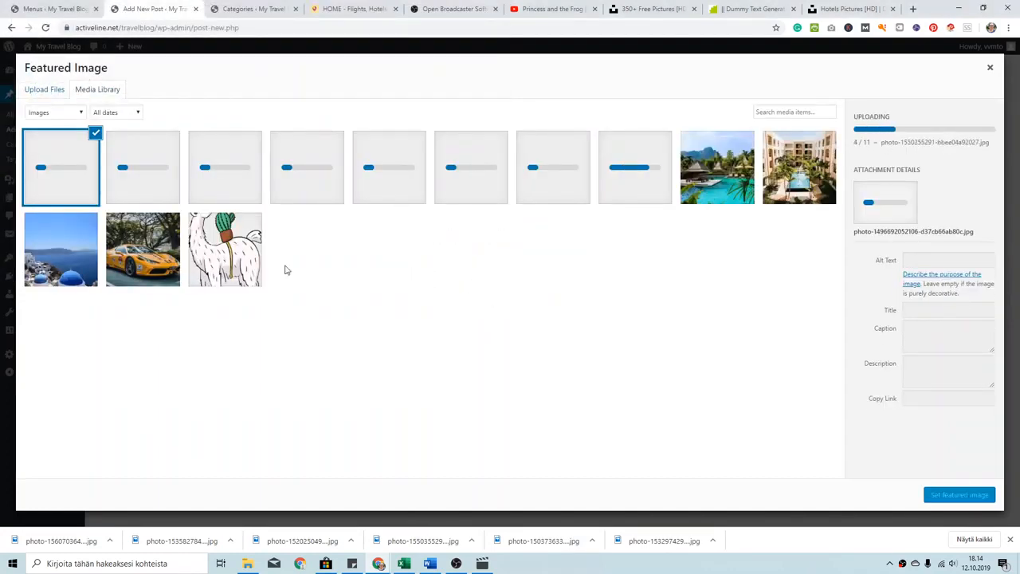
- Permanently delete the llama image 2.png from the media library
left_click(227, 263)
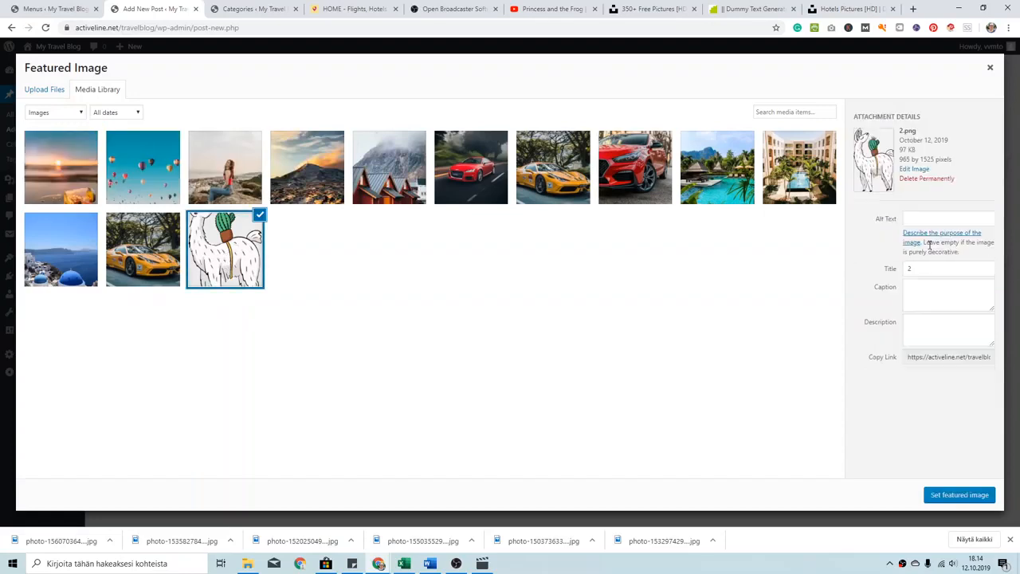
left_click(929, 179)
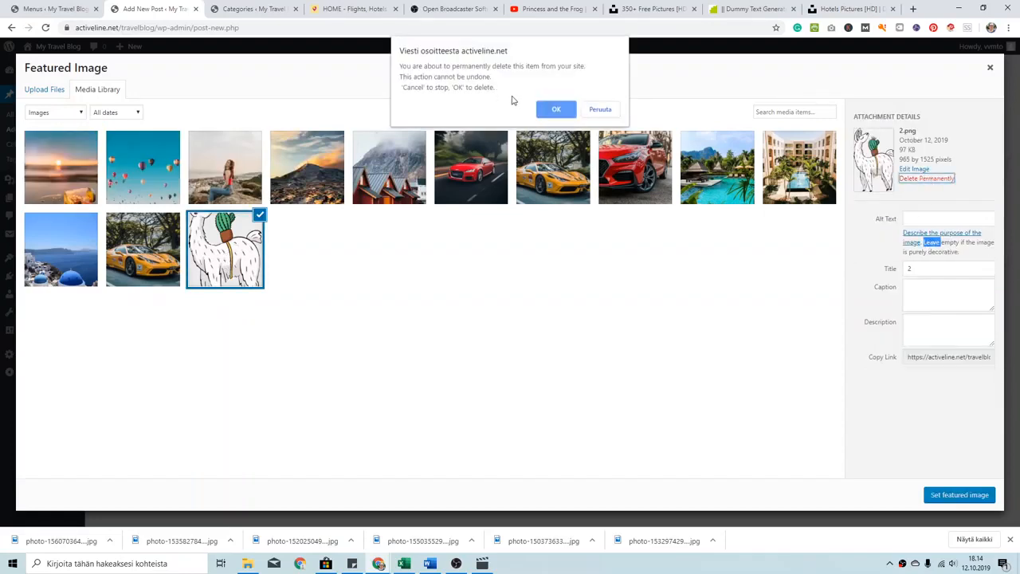
left_click(557, 110)
- Clear the title of the yellow Ferrari photo beside the red Audi and set it as the post's featured image
left_click(555, 165)
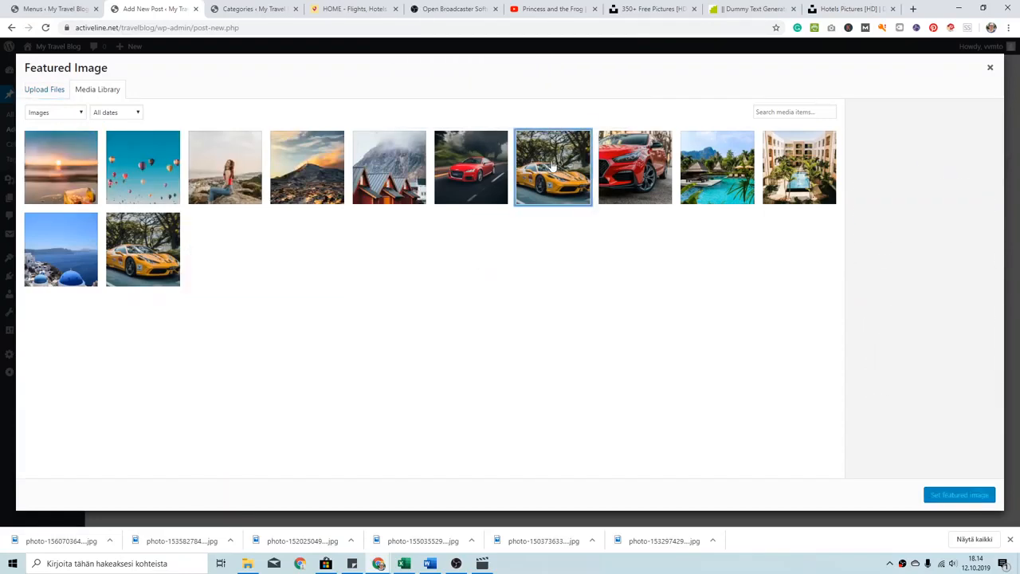
left_click(918, 309)
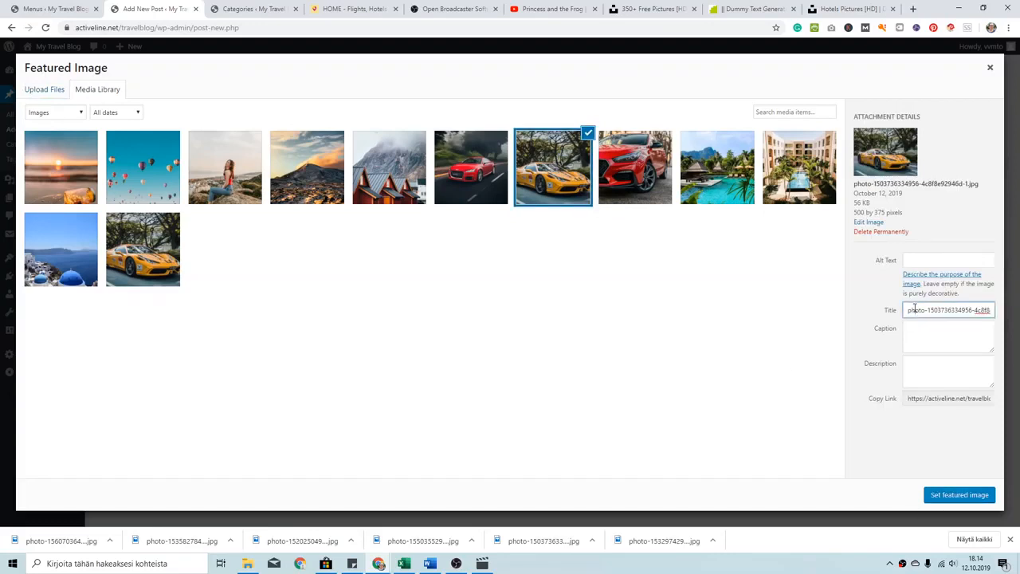
key("ctrl+a")
key("BackSpace")
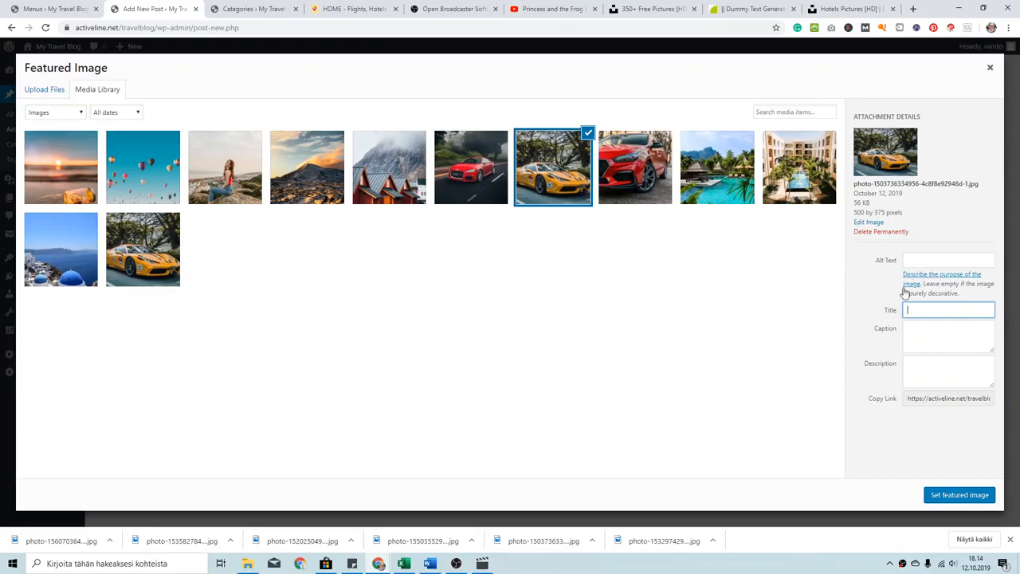
left_click(953, 496)
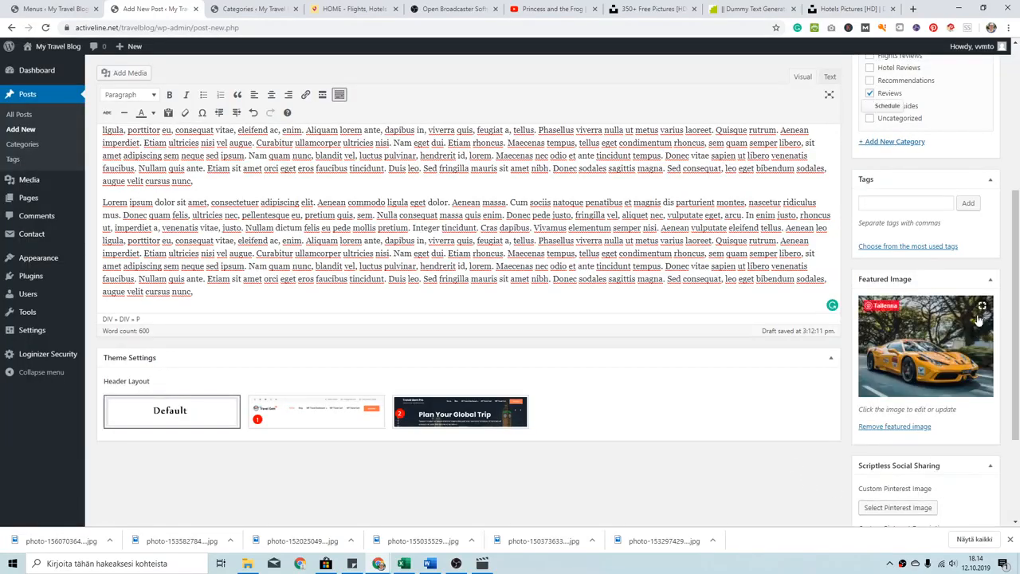
- Publish the "Car review 1" post
scroll(987, 348, "up", 1)
scroll(991, 327, "up", 3)
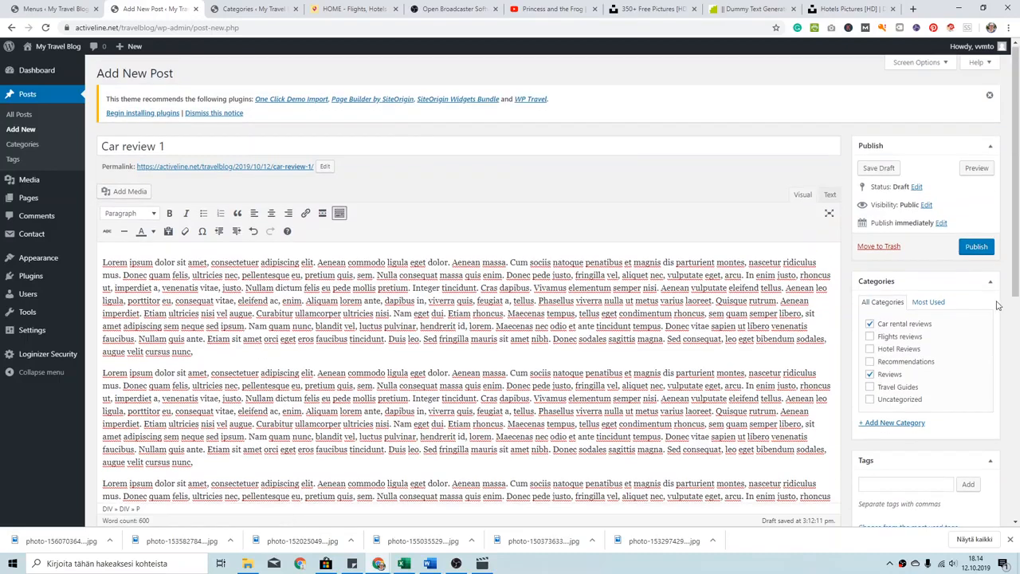
left_click(977, 248)
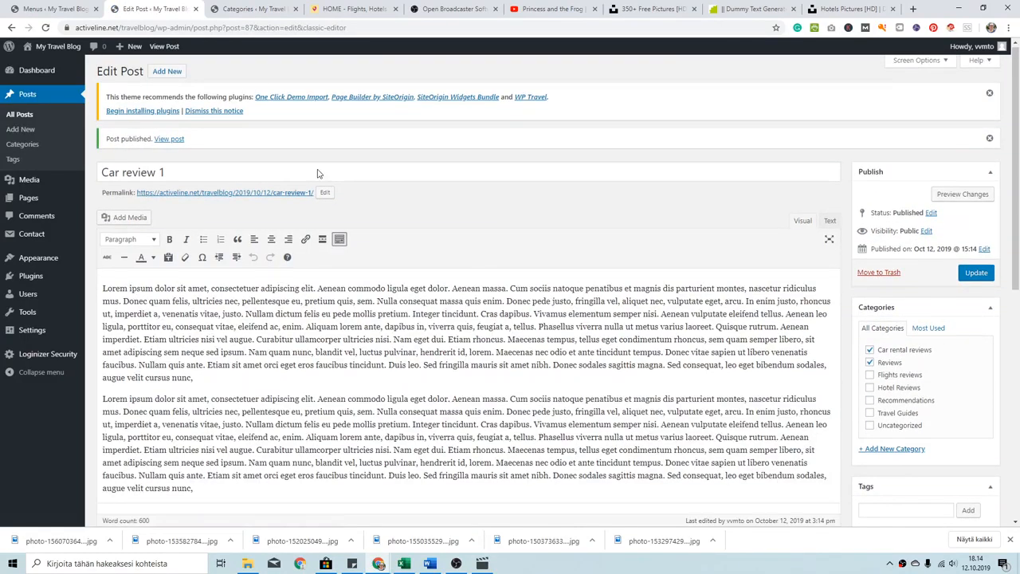
- Create a new post titled "Car review 2" and fill its body with three paragraphs of the copied Lorem ipsum text
left_click(165, 71)
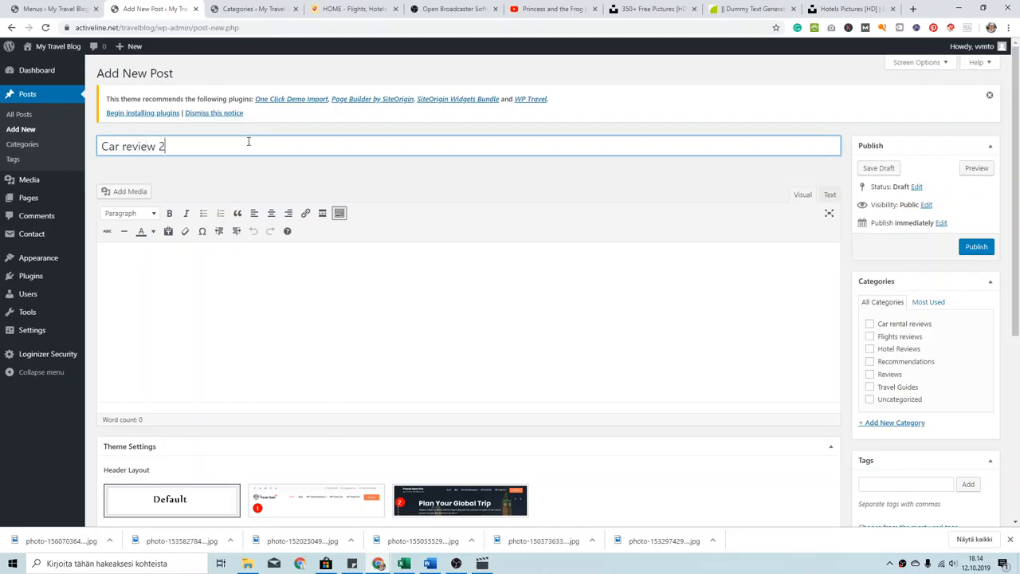
left_click(200, 311)
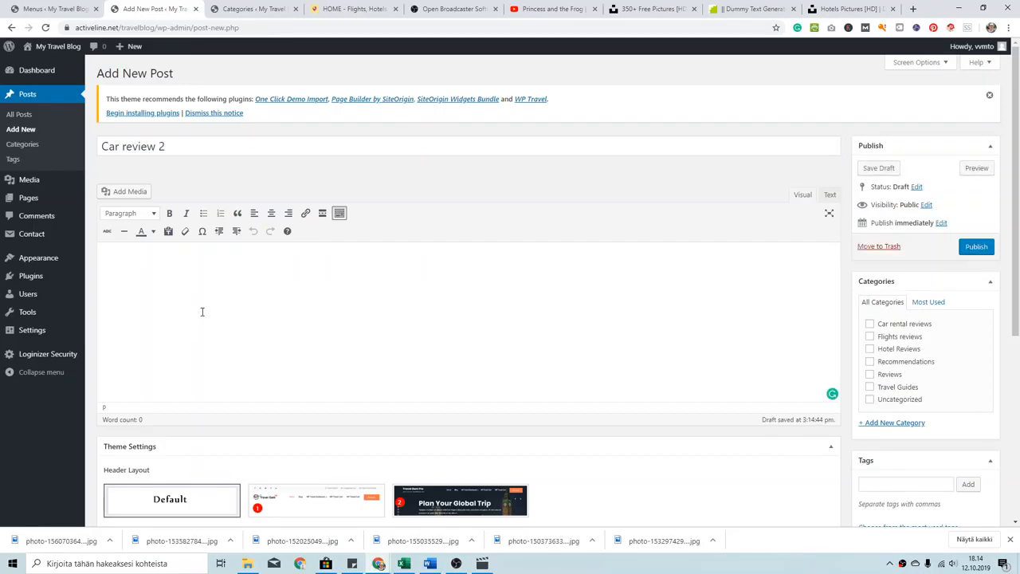
type("Lorem ipsum dolor sit amet, consectetuer adipiscing elit. Aenean commodo ligula eget dolor. Aenean massa. Cum sociis natoque penatibus et magnis dis parturient montes, nascetur ridiculus mus. Donec quam felis, ultricies nec, pellentesque eu, pretium quis, sem. Nulla consequat massa quis enim. Donec pede justo, fringilla vel, aliquet nec, vulputate eget, arcu. In enim justo, rhoncus ut, imperdiet a, venenatis vitae, justo. Nullam dictum felis eu pede mollis pretium. Integer tincidunt. Cras dapibus. Vivamus elementum semper nisi. Aenean vulputate eleifend tellus. Aenean leo ligula, porttitor eu, consequat vitae, eleifend ac, enim. Aliquam lorem ante, dapibus in, viverra quis, feugiat a, tellus. Phasellus viverra nulla ut metus varius laoreet. Quisque rutrum. Aenean imperdiet. Etiam ultricies nisi vel augue. Curabitur ullamcorper ultricies nisi. Nam eget dui. Etiam rhoncus. Maecenas tempus, tellus eget condimentum rhoncus, sem quam semper libero, sit amet adipiscing sem neque sed ipsum. Nam quam nunc, blandit vel, luctus pulvinar, hendrerit id, lorem. Maecenas nec odio et ante tincidunt tempus. Donec vitae sapien ut libero venenatis faucibus. Nullam quis ante. Etiam sit amet orci eget eros faucibus tincidunt. Duis leo. Sed fringilla mauris sit amet nibh. Donec sodales sagittis magna. Sed consequat, leo eget bibendum sodales, augue velit cursus nunc,")
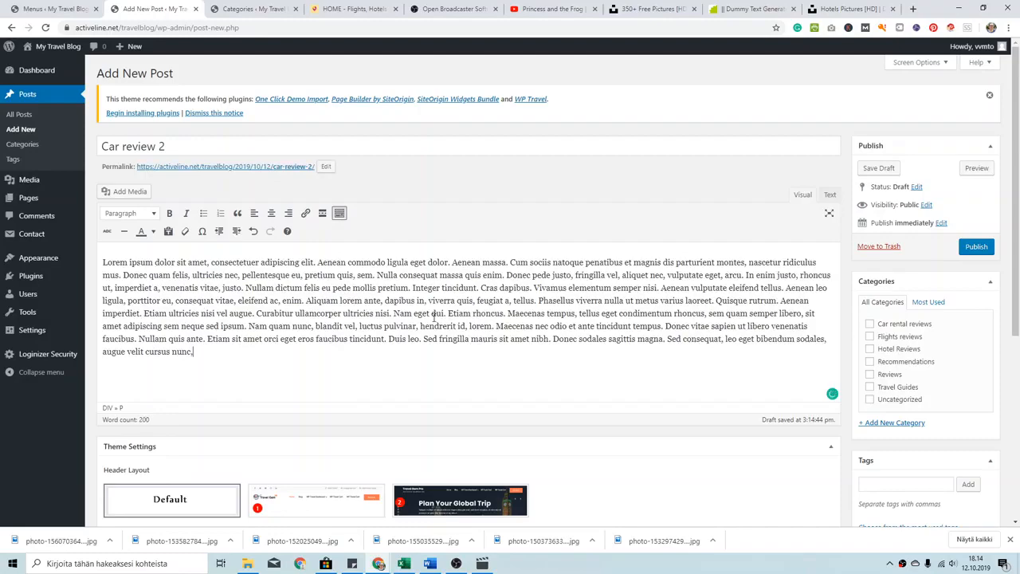
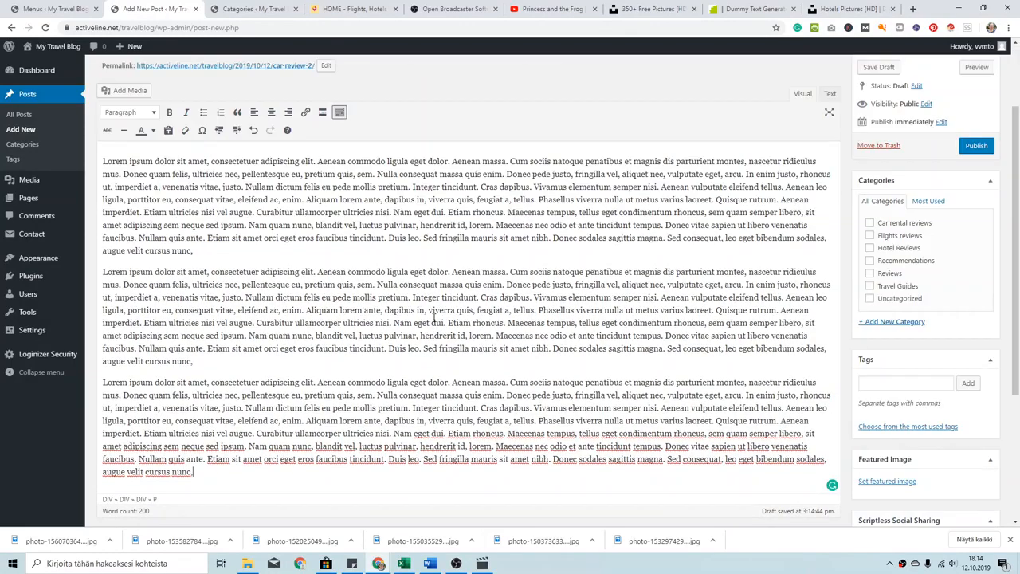
- Assign the post to Car rental reviews and Reviews, and set the red Audi photo as its featured image
scroll(911, 301, "down", 3)
scroll(911, 343, "up", 2)
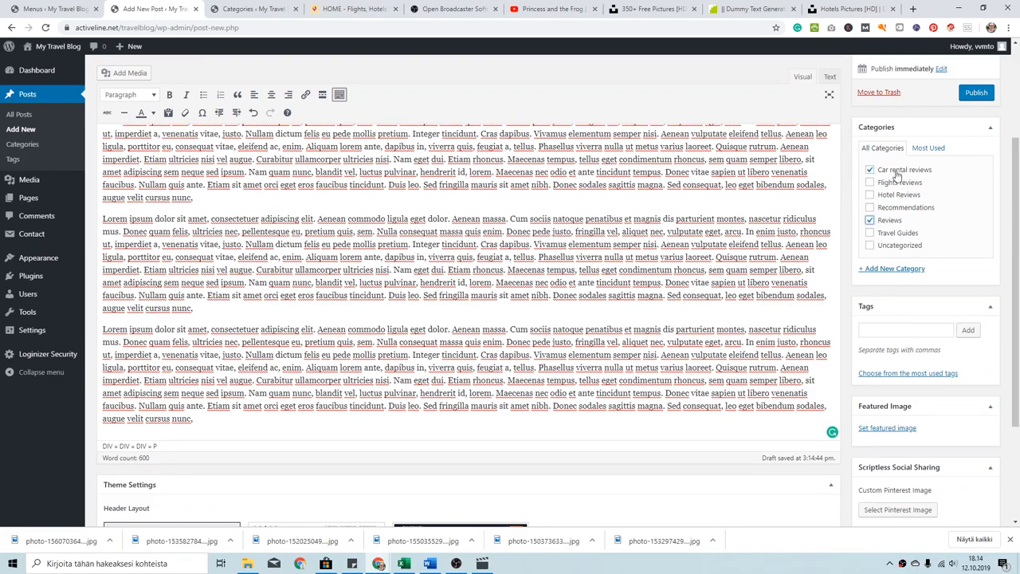
scroll(945, 294, "down", 3)
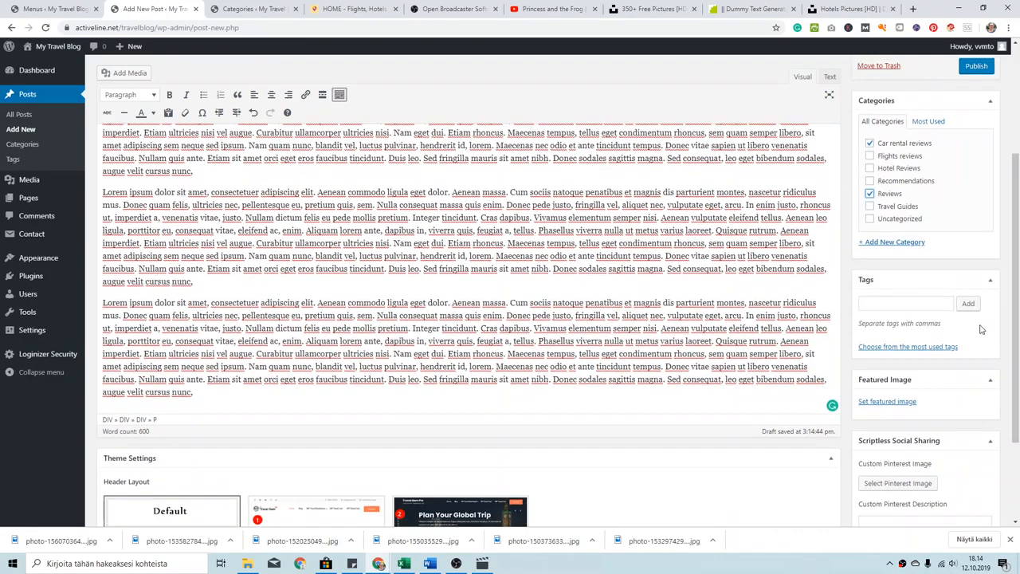
left_click(882, 276)
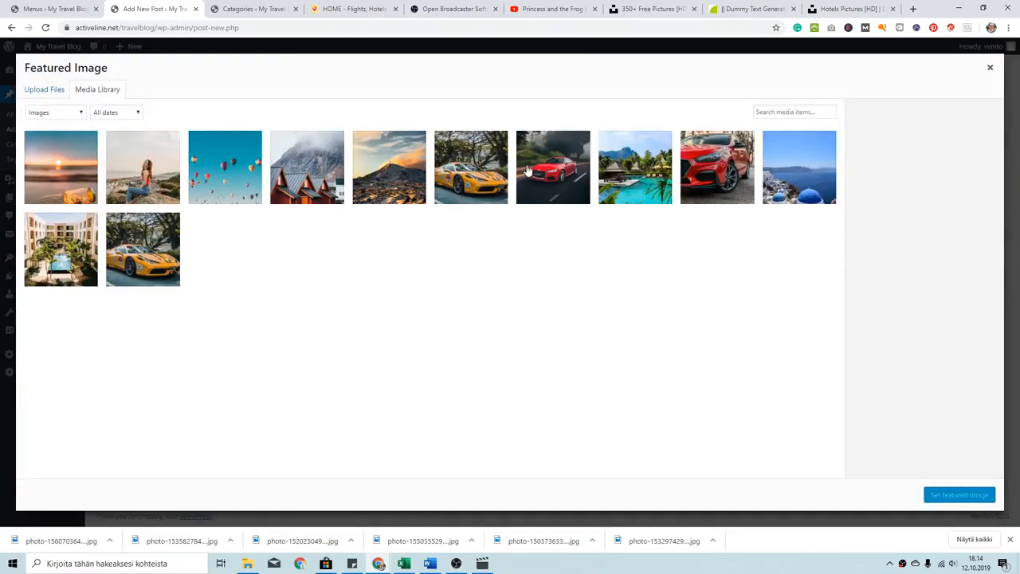
left_click(527, 171)
left_click(948, 496)
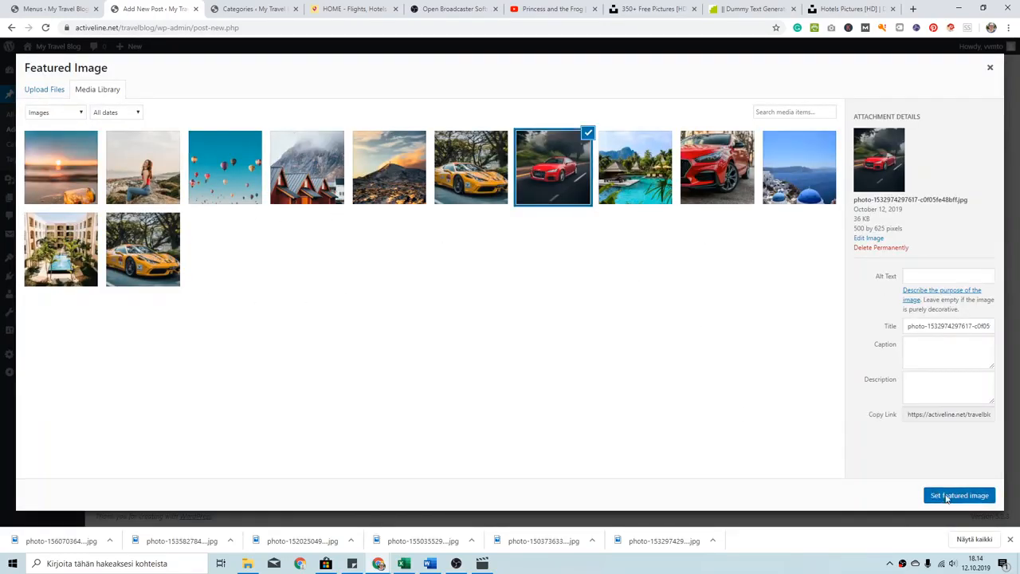
- Publish the "Car review 2" post
scroll(949, 457, "down", 2)
scroll(949, 471, "up", 3)
scroll(957, 359, "up", 3)
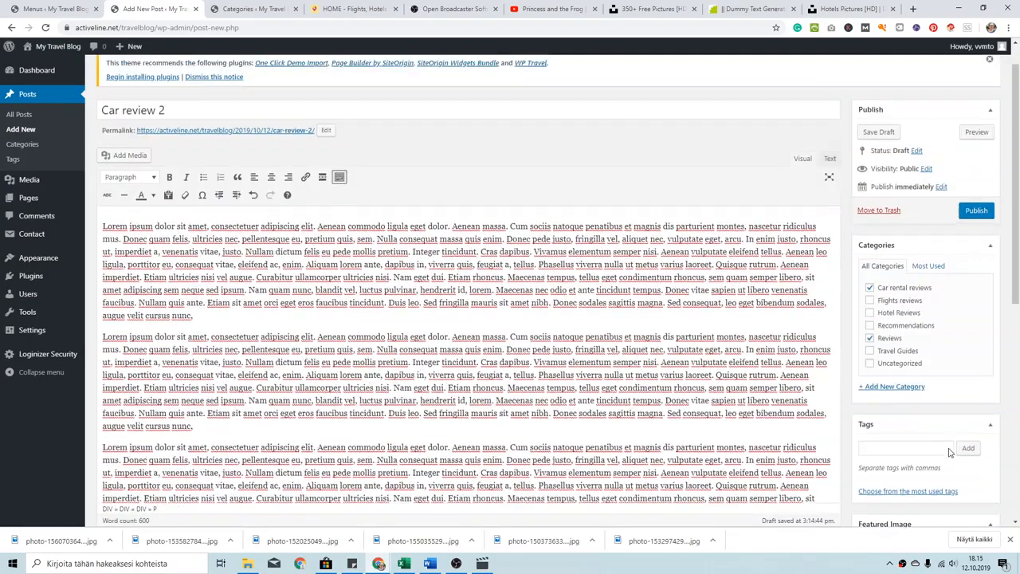
left_click(978, 247)
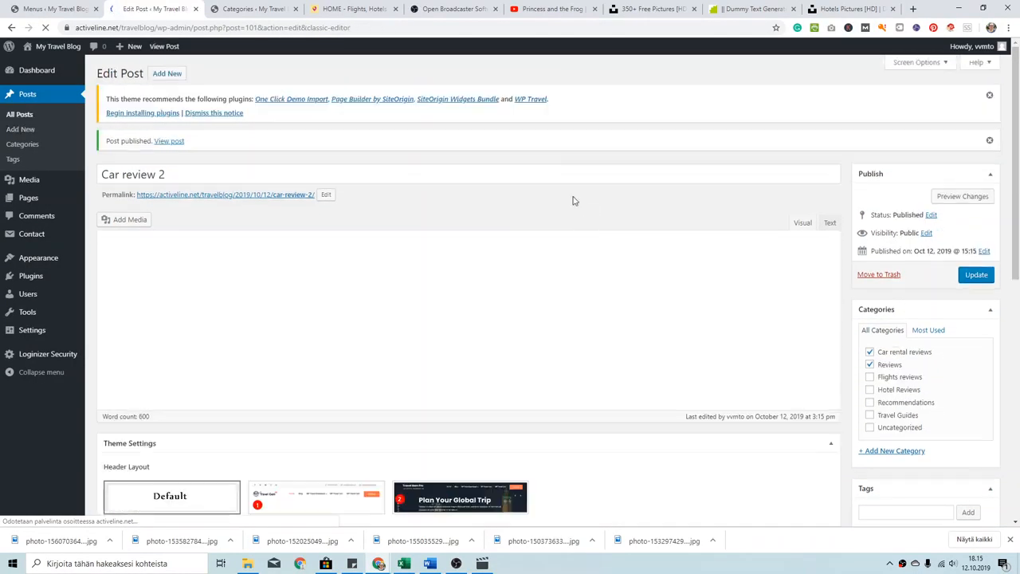
- Create a new post titled "Hotel Review 1"
left_click(167, 72)
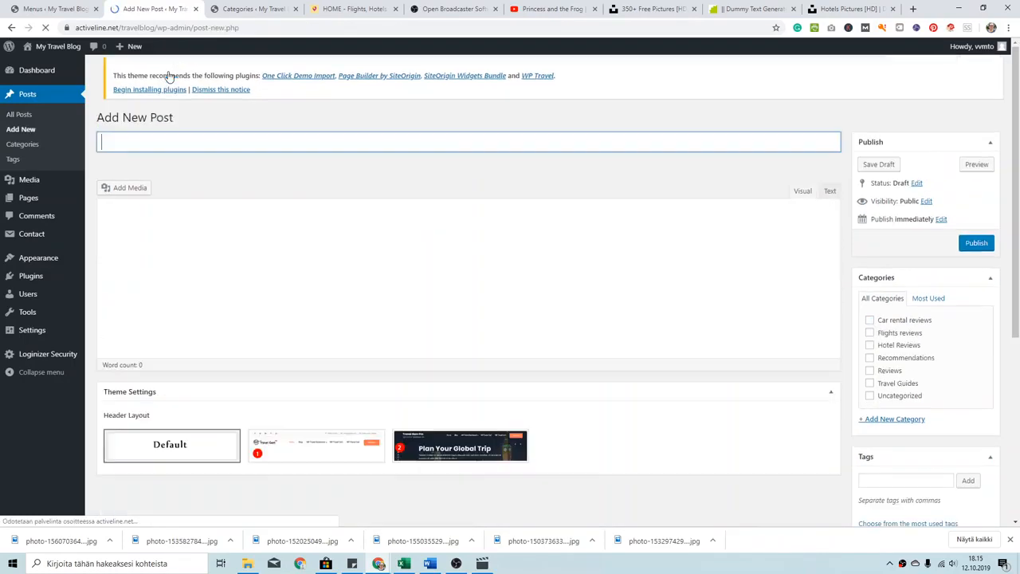
left_click(175, 149)
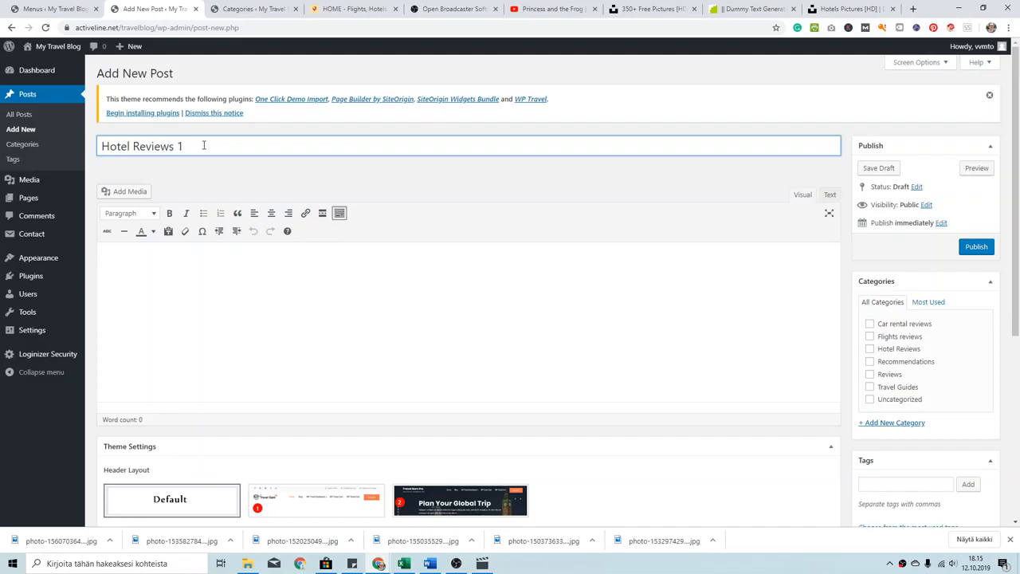
key("BackSpace")
- Fill the hotel post's body with three paragraphs of the copied Lorem ipsum text
left_click(237, 358)
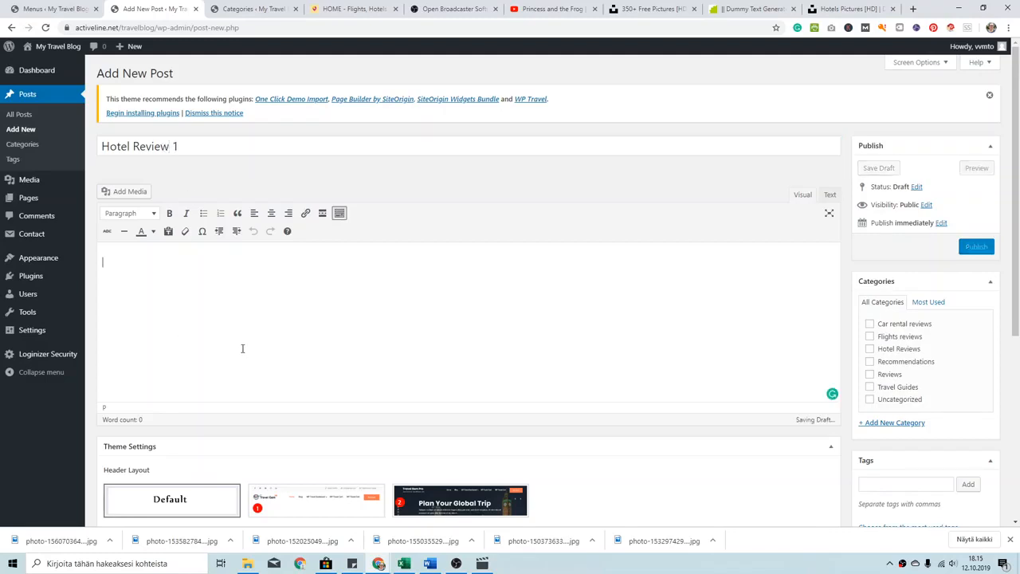
type("Lorem ipsum dolor sit amet, consectetuer adipiscing elit. Aenean commodo ligula eget dolor. Aenean massa. Cum sociis natoque penatibus et magnis dis parturient montes, nascetur ridiculus mus. Donec quam felis, ultricies nec, pellentesque eu, pretium quis, sem. Nulla consequat massa quis enim. Donec pede justo, fringilla vel, aliquet nec, vulputate eget, arcu. In enim justo, rhoncus ut, imperdiet a, venenatis vitae, justo. Nullam dictum felis eu pede mollis pretium. Integer tincidunt. Cras dapibus. Vivamus elementum semper nisi. Aenean vulputate eleifend tellus. Aenean leo ligula, porttitor eu, consequat vitae, eleifend ac, enim. Aliquam lorem ante, dapibus in, viverra quis, feugiat a, tellus. Phasellus viverra nulla ut metus varius laoreet. Quisque rutrum. Aenean imperdiet. Etiam ultricies nisi vel augue. Curabitur ullamcorper ultricies nisi. Nam eget dui. Etiam rhoncus. Maecenas tempus, tellus eget condimentum rhoncus, sem quam semper libero, sit amet adipiscing sem neque sed ipsum. Nam quam nunc, blandit vel, luctus pulvinar, hendrerit id, lorem. Maecenas nec odio et ante tincidunt tempus. Donec vitae sapien ut libero venenatis faucibus. Nullam quis ante. Etiam sit amet orci eget eros faucibus tincidunt. Duis leo. Sed fringilla mauris sit amet nibh. Donec sodales sagittis magna. Sed consequat, leo eget bibendum sodales, augue velit cursus nunc,")
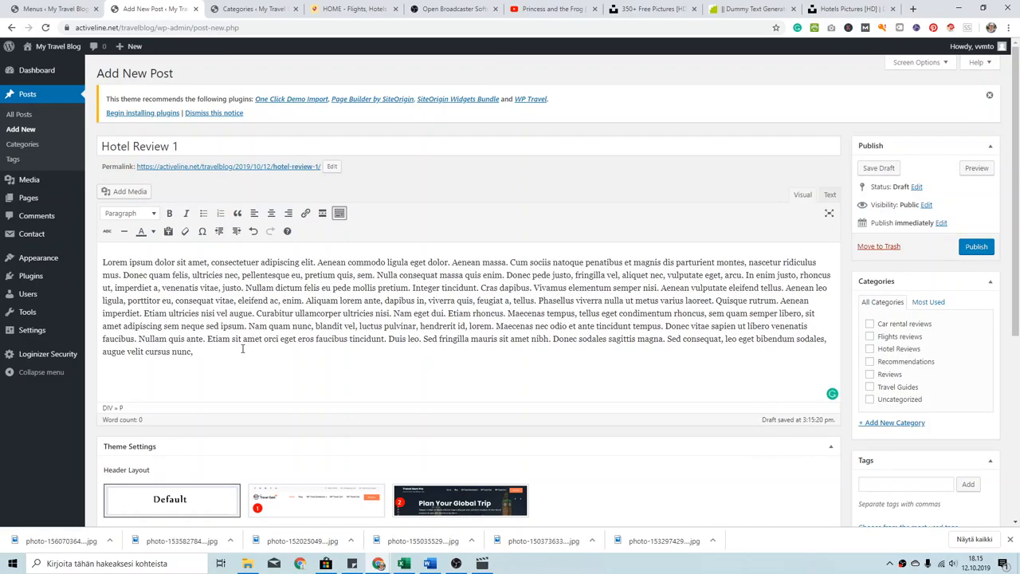
type("Lorem ipsum dolor sit amet, consectetuer adipiscing elit. Aenean commodo ligula eget dolor. Aenean massa. Cum sociis natoque penatibus et magnis dis parturient montes, nascetur ridiculus mus. Donec quam felis, ultricies nec, pellentesque eu, pretium quis, sem. Nulla consequat massa quis enim. Donec pede justo, fringilla vel, aliquet nec, vulputate eget, arcu. In enim justo, rhoncus ut, imperdiet a, venenatis vitae, justo. Nullam dictum felis eu pede mollis pretium. Integer tincidunt. Cras dapibus. Vivamus elementum semper nisi. Aenean vulputate eleifend tellus. Aenean leo ligula, porttitor eu, consequat vitae, eleifend ac, enim. Aliquam lorem ante, dapibus in, viverra quis, feugiat a, tellus. Phasellus viverra nulla ut metus varius laoreet. Quisque rutrum. Aenean imperdiet. Etiam ultricies nisi vel augue. Curabitur ullamcorper ultricies nisi. Nam eget dui. Etiam rhoncus. Maecenas tempus, tellus eget condimentum rhoncus, sem quam semper libero, sit amet adipiscing sem neque sed ipsum. Nam quam nunc, blandit vel, luctus pulvinar, hendrerit id, lorem. Maecenas nec odio et ante tincidunt tempus. Donec vitae sapien ut libero venenatis faucibus. Nullam quis ante. Etiam sit amet orci eget eros faucibus tincidunt. Duis leo. Sed fringilla mauris sit amet nibh. Donec sodales sagittis magna. Sed consequat, leo eget bibendum sodales, augue velit cursus nunc,")
type("Lorem ipsum dolor sit amet, consectetuer adipiscing elit. Aenean commodo ligula eget dolor. Aenean massa. Cum sociis natoque penatibus et magnis dis parturient montes, nascetur ridiculus mus. Donec quam felis, ultricies nec, pellentesque eu, pretium quis, sem. Nulla consequat massa quis enim. Donec pede justo, fringilla vel, aliquet nec, vulputate eget, arcu. In enim justo, rhoncus ut, imperdiet a, venenatis vitae, justo. Nullam dictum felis eu pede mollis pretium. Integer tincidunt. Cras dapibus. Vivamus elementum semper nisi. Aenean vulputate eleifend tellus. Aenean leo ligula, porttitor eu, consequat vitae, eleifend ac, enim. Aliquam lorem ante, dapibus in, viverra quis, feugiat a, tellus. Phasellus viverra nulla ut metus varius laoreet. Quisque rutrum. Aenean imperdiet. Etiam ultricies nisi vel augue. Curabitur ullamcorper ultricies nisi. Nam eget dui. Etiam rhoncus. Maecenas tempus, tellus eget condimentum rhoncus, sem quam semper libero, sit amet adipiscing sem neque sed ipsum. Nam quam nunc, blandit vel, luctus pulvinar, hendrerit id, lorem. Maecenas nec odio et ante tincidunt tempus. Donec vitae sapien ut libero venenatis faucibus. Nullam quis ante. Etiam sit amet orci eget eros faucibus tincidunt. Duis leo. Sed fringilla mauris sit amet nibh. Donec sodales sagittis magna. Sed consequat, leo eget bibendum sodales, augue velit cursus nunc,")
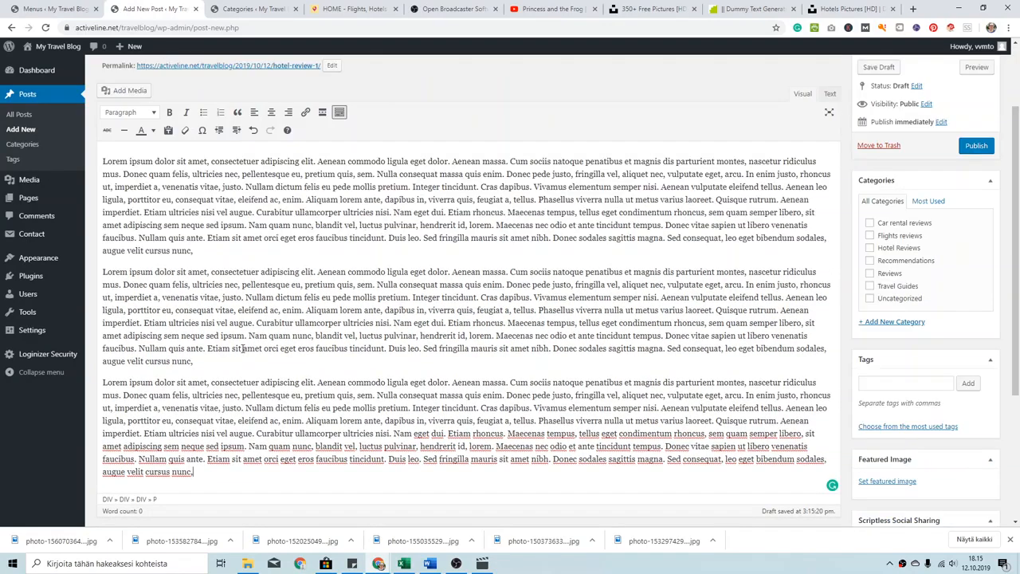
- Insert the volcano sunset photo from the media library on a new line between the first and second paragraphs
left_click_drag(103, 272, 253, 257)
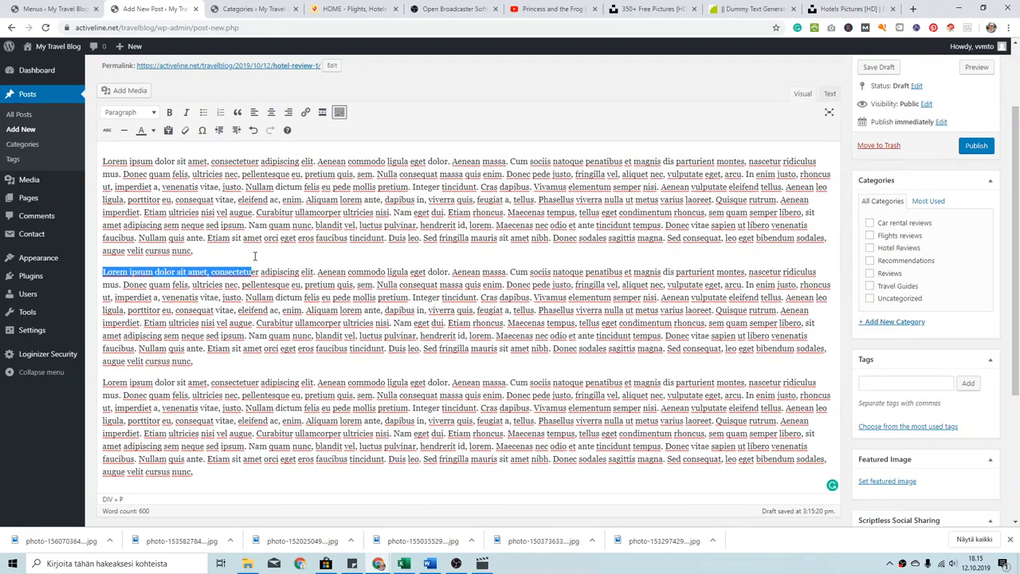
left_click(255, 256)
key("Return")
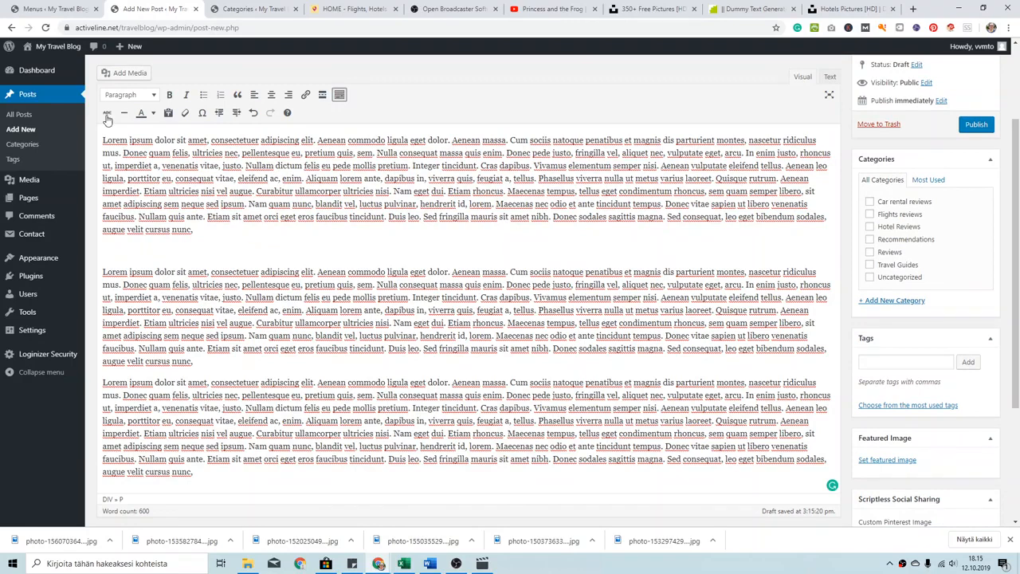
left_click(113, 76)
left_click(156, 182)
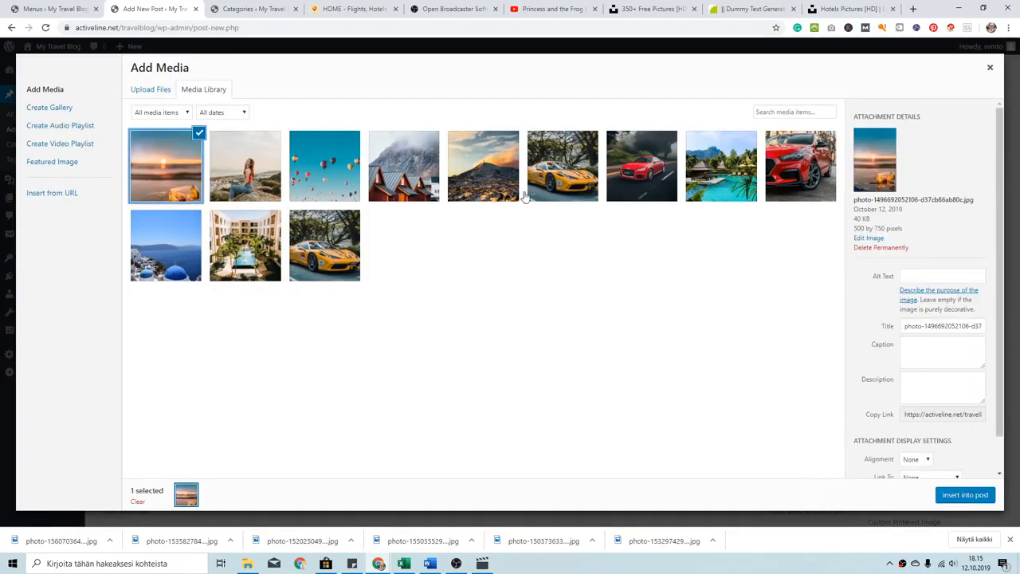
left_click(495, 177)
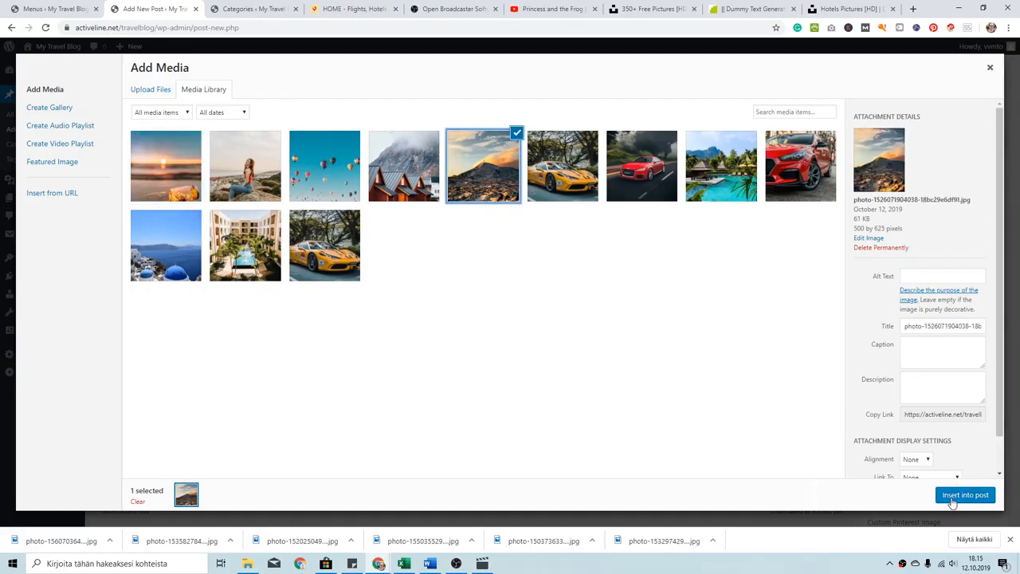
left_click(963, 495)
- Right-align the volcano photo and enlarge it to about the height of the two paragraphs beside it
left_click(172, 263)
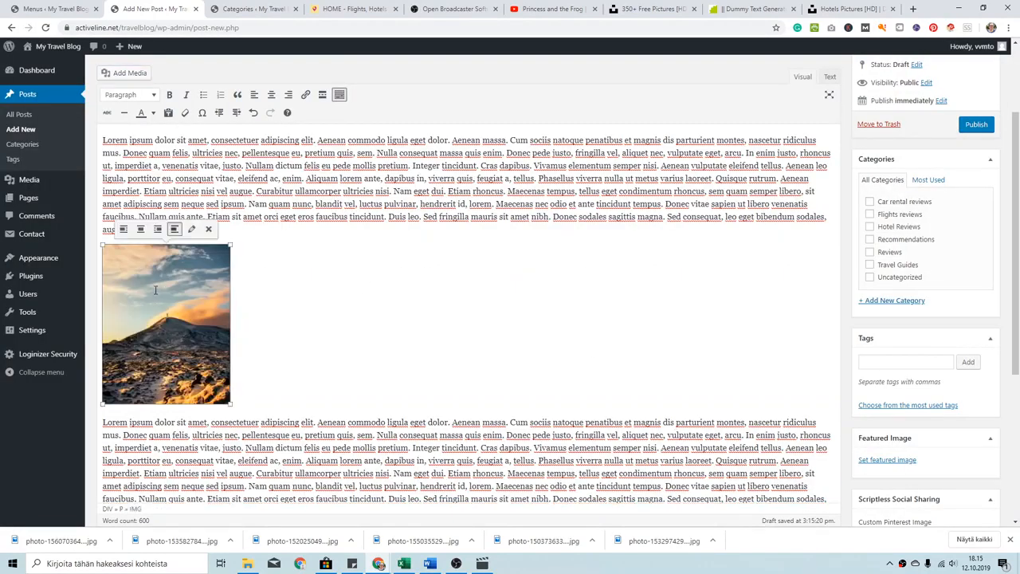
left_click(157, 229)
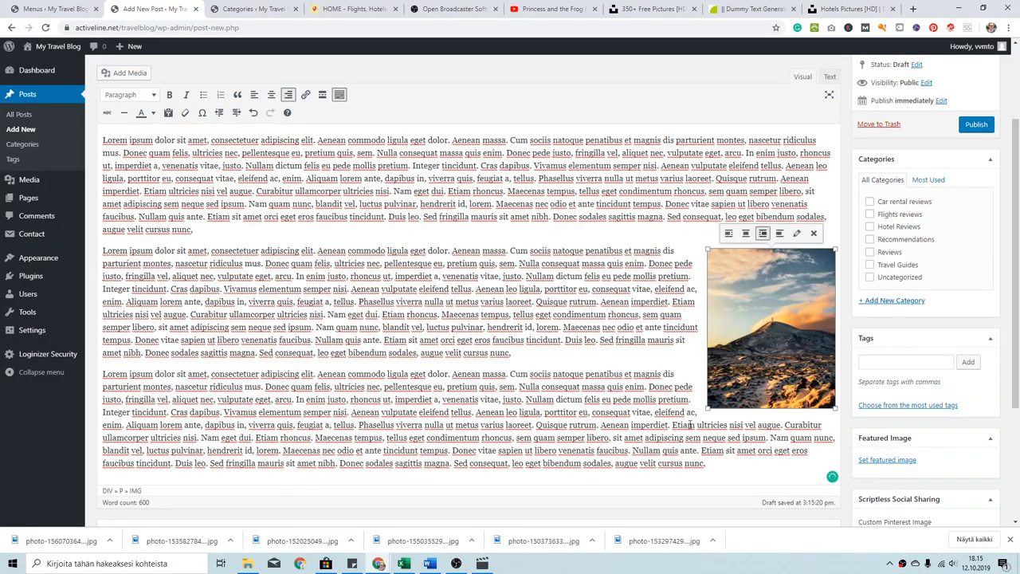
left_click_drag(706, 407, 638, 456)
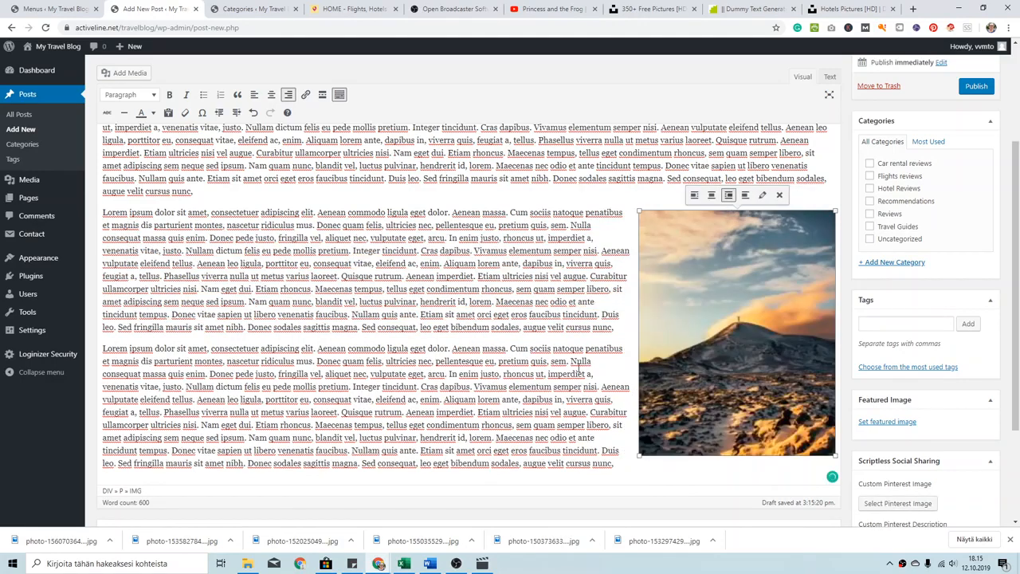
- Insert the hotel courtyard pool photo from the media library into the first paragraph after "Aenean leo"
scroll(436, 376, "down", 3)
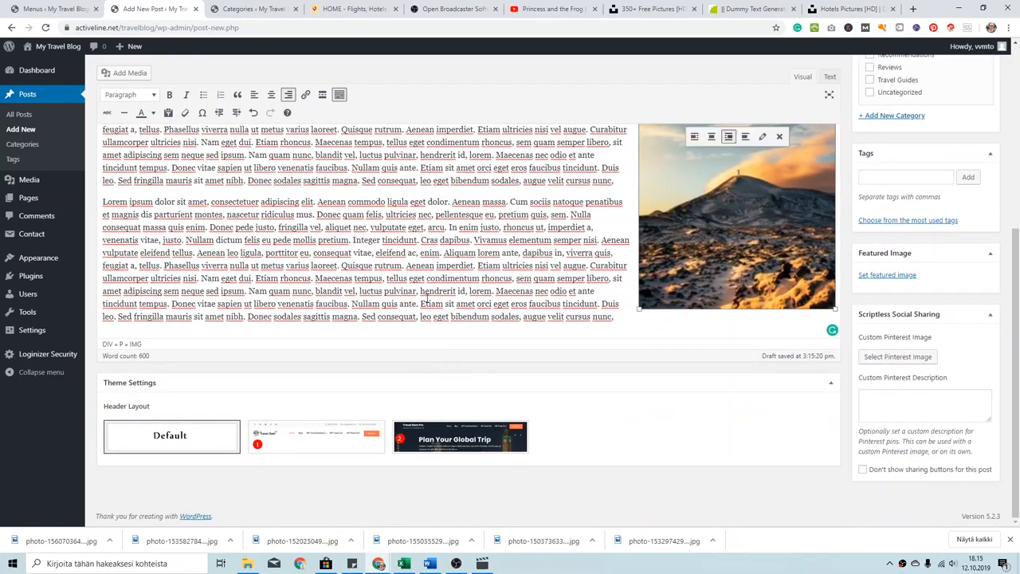
scroll(379, 311, "up", 3)
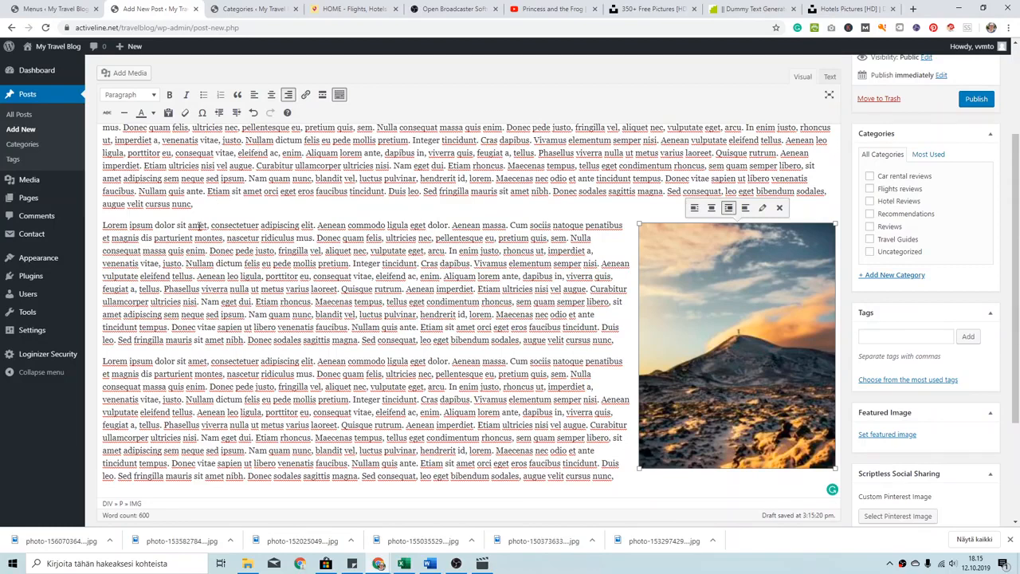
scroll(199, 225, "up", 3)
left_click(839, 292)
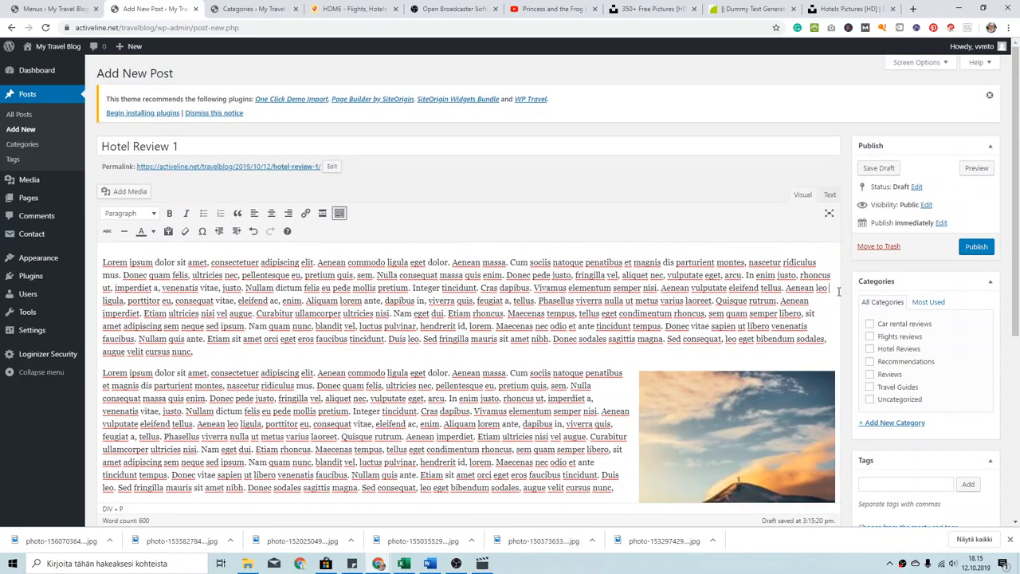
left_click(121, 184)
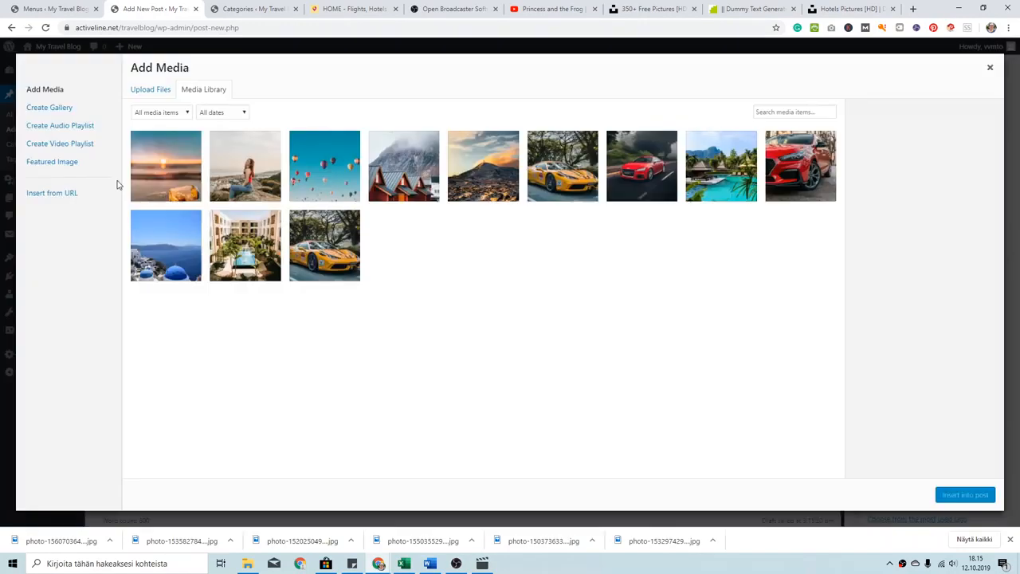
left_click(253, 236)
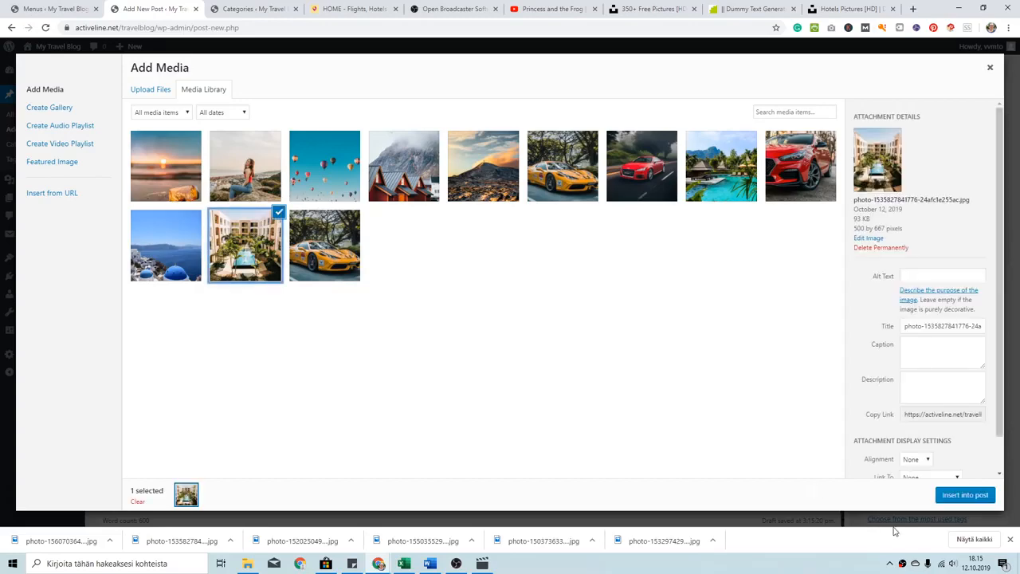
left_click(957, 495)
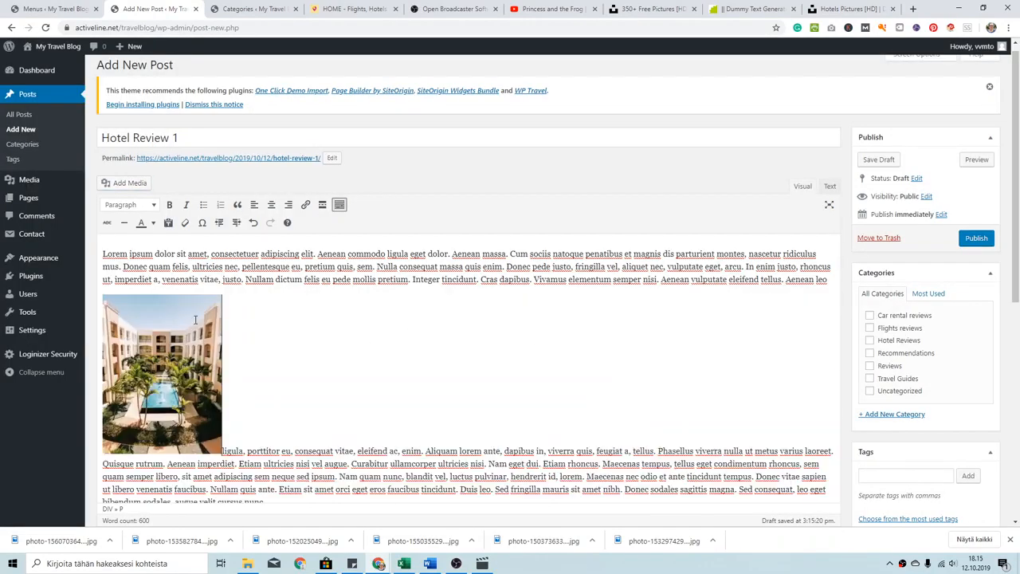
- Right-align the hotel courtyard photo and move it beside the volcano photo at the second paragraph
left_click(195, 320)
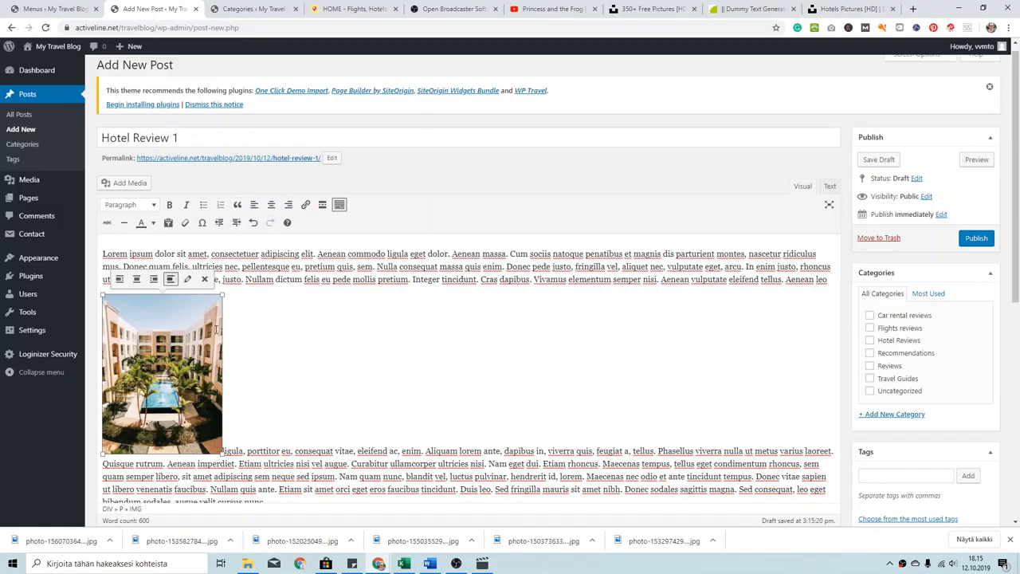
left_click(154, 279)
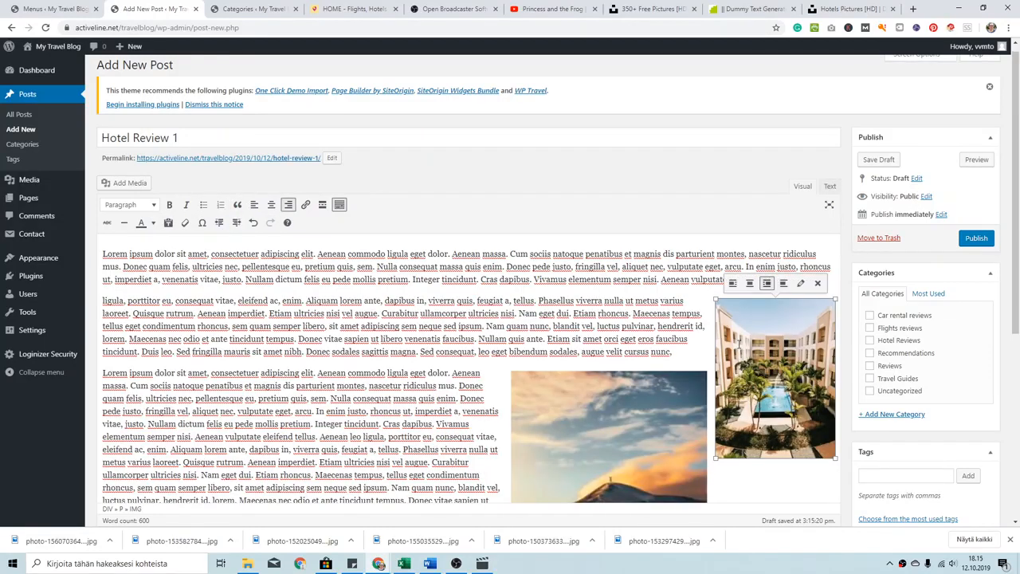
left_click_drag(717, 461, 644, 471)
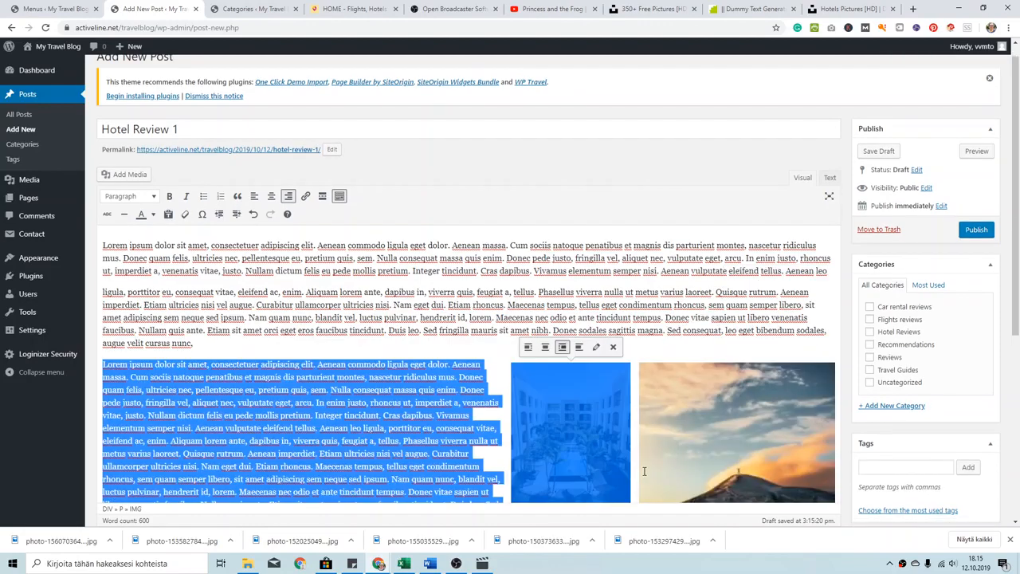
scroll(619, 427, "up", 1)
left_click(660, 342)
- Move the hotel courtyard photo down to the start of the "Aenean leo ligula" text and left-align it
scroll(659, 342, "down", 3)
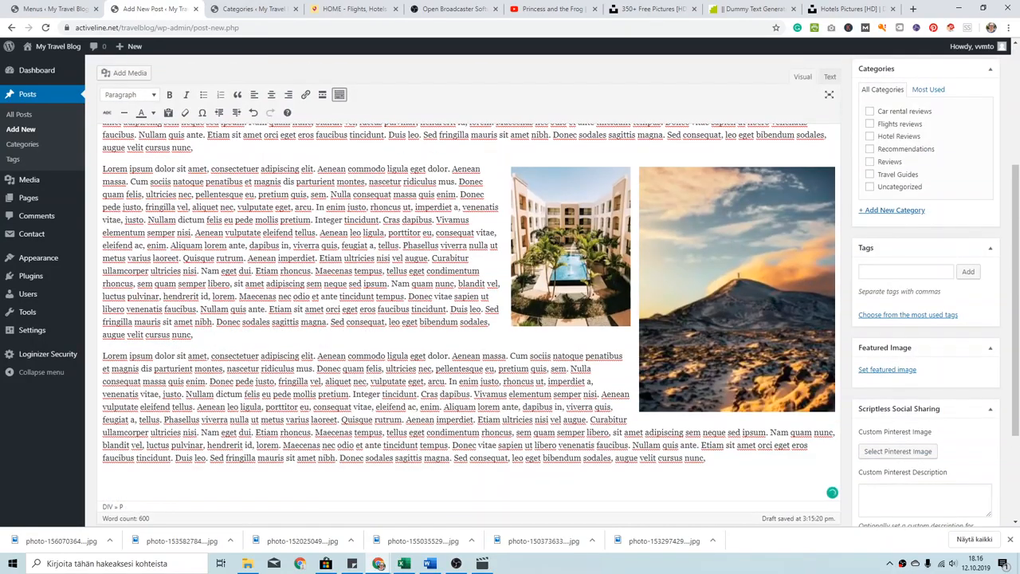
left_click(627, 317)
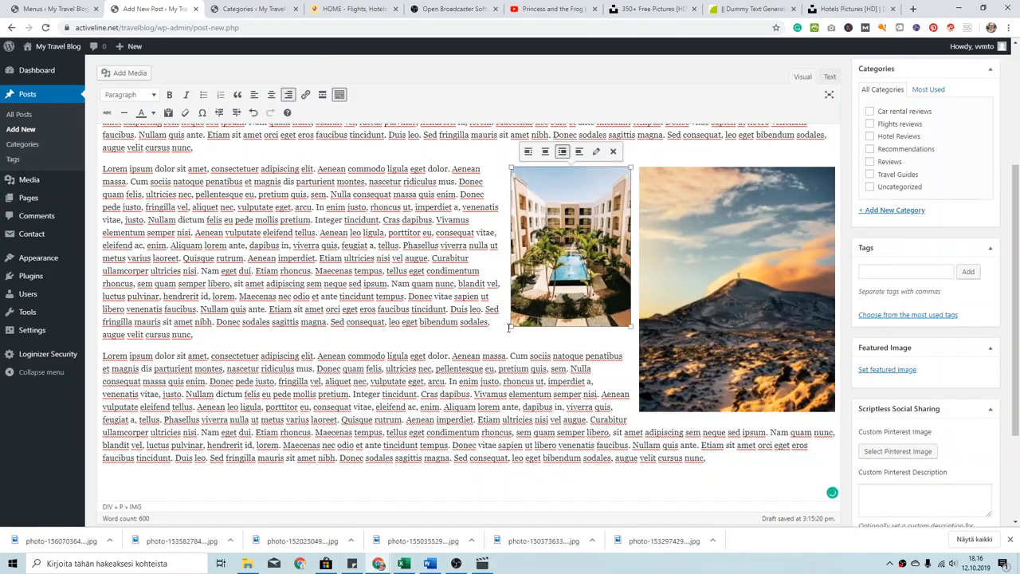
left_click_drag(524, 301, 507, 355)
left_click_drag(575, 366, 295, 257)
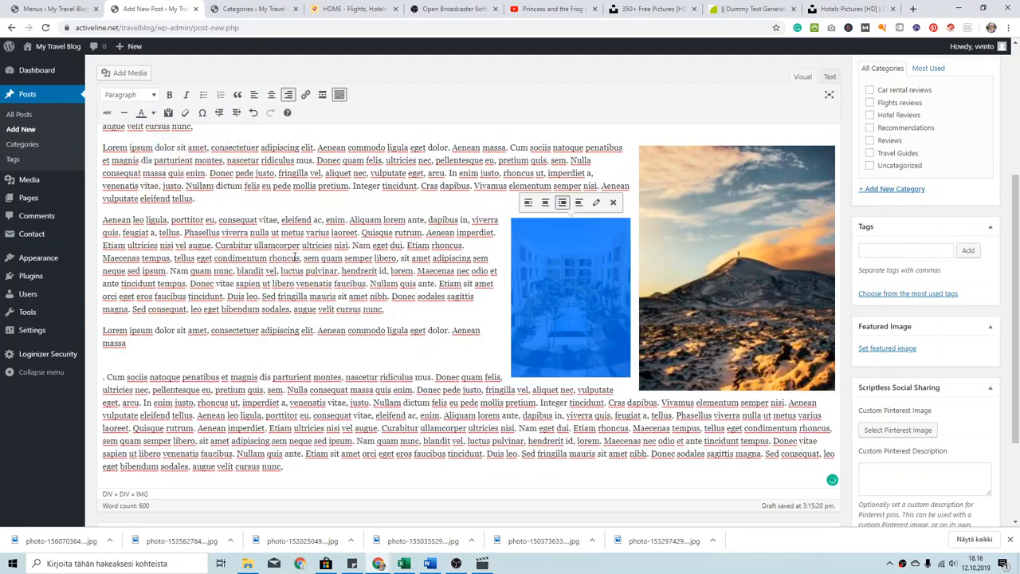
left_click(528, 201)
scroll(560, 335, "up", 5)
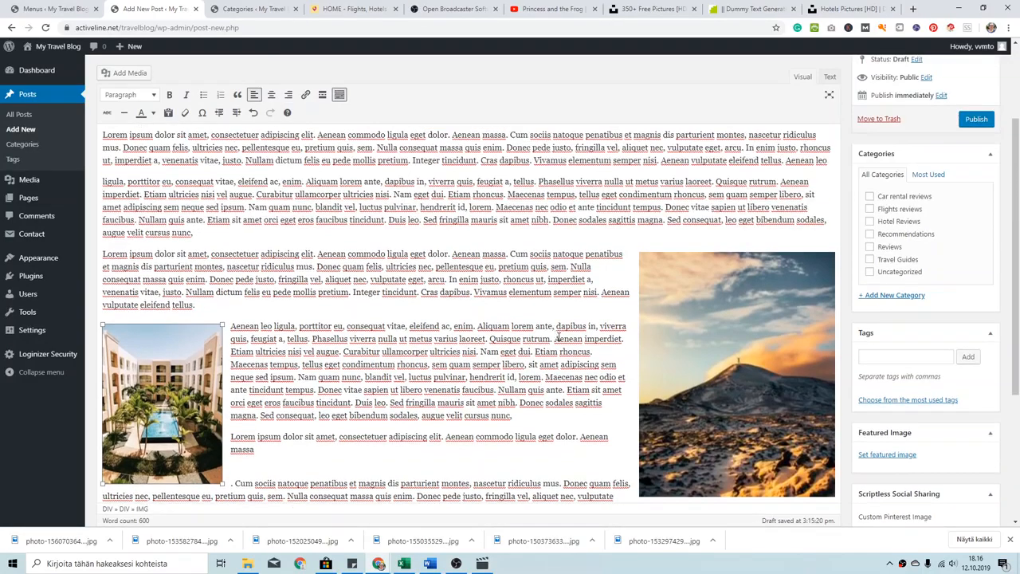
- Set the tropical resort pool photo with palm trees from the media library as the post's featured image
scroll(888, 351, "down", 5)
scroll(889, 351, "down", 2)
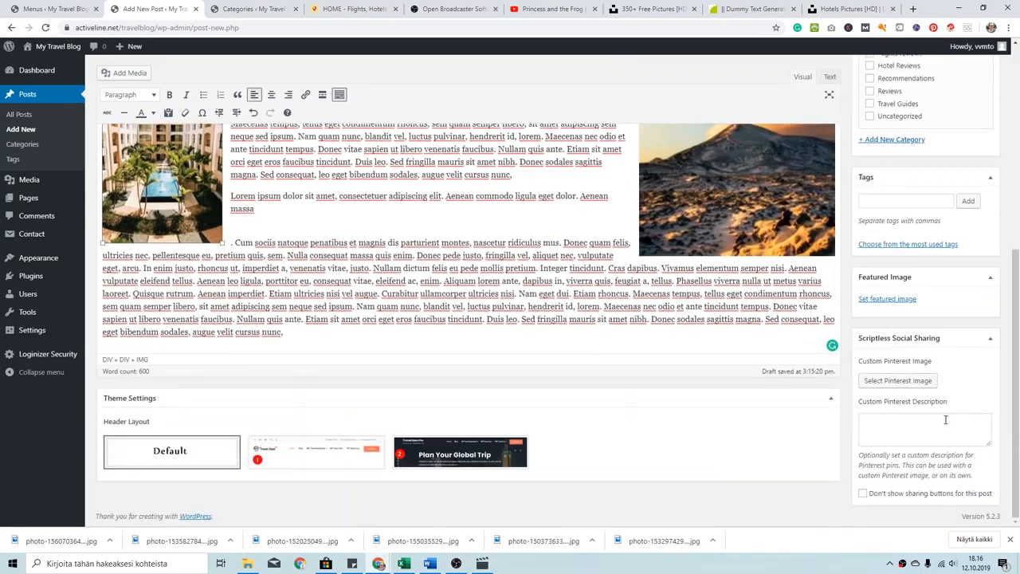
scroll(920, 330, "up", 3)
scroll(930, 352, "down", 1)
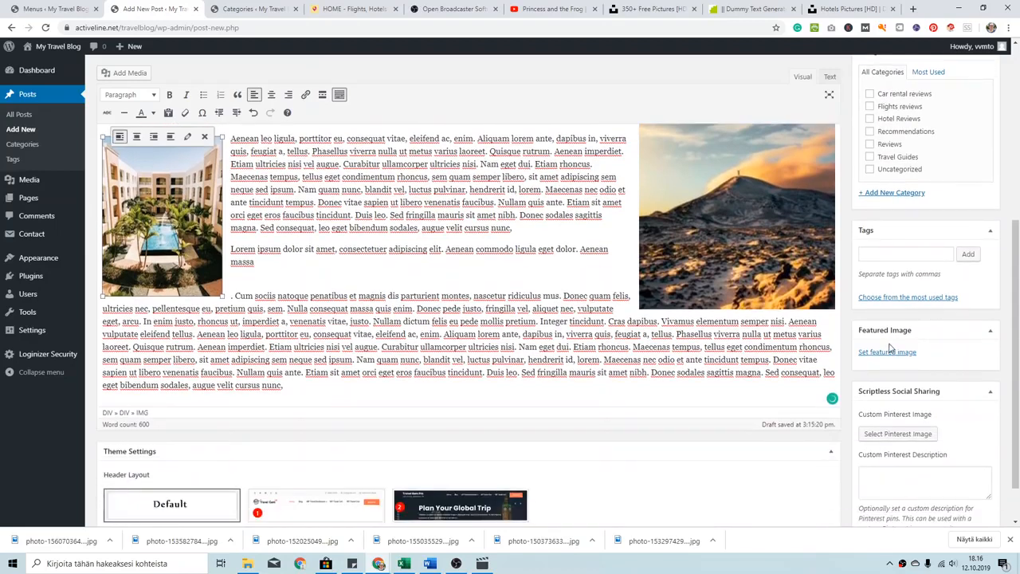
left_click(858, 351)
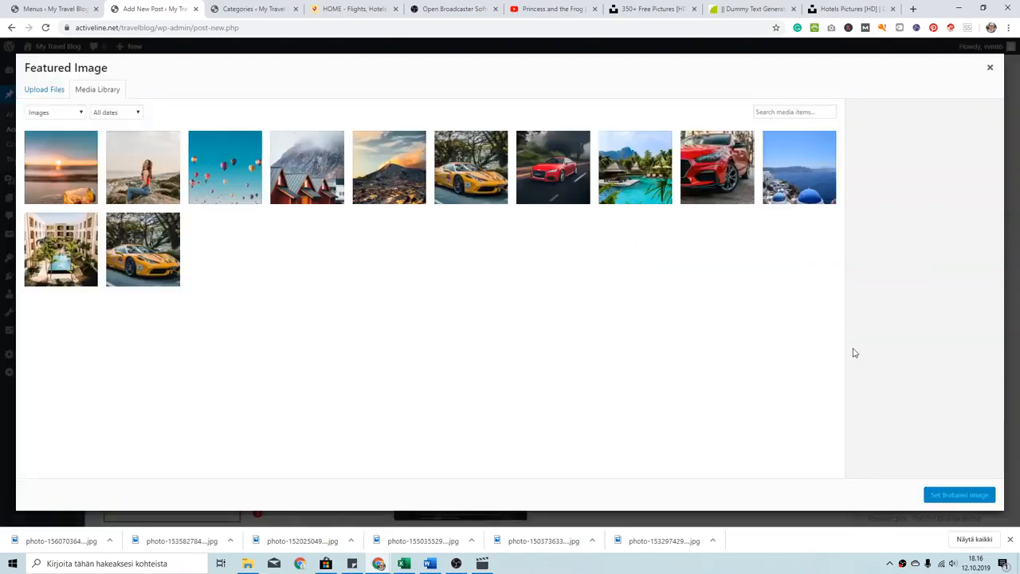
left_click(64, 260)
left_click(647, 180)
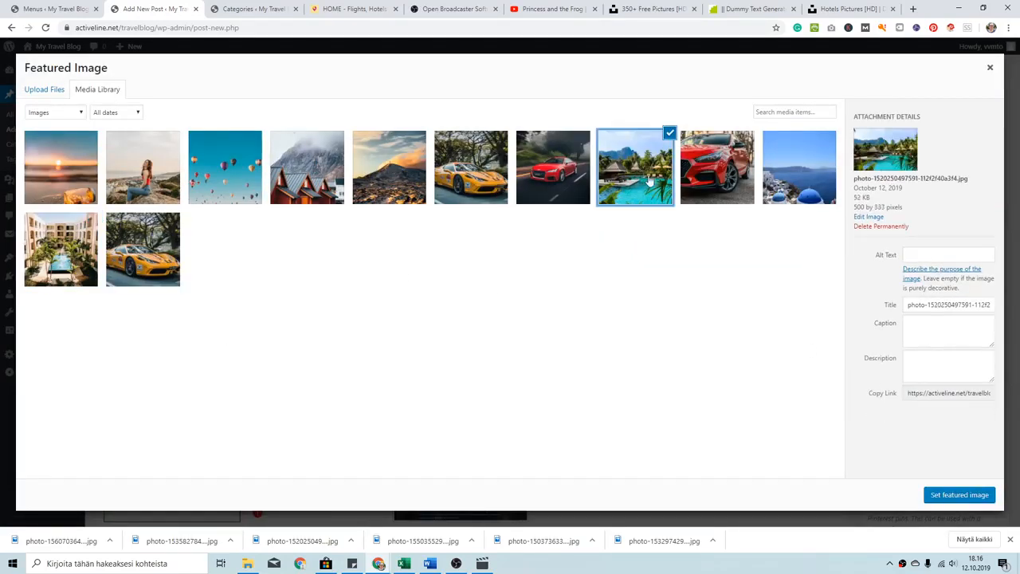
left_click(962, 495)
- Assign the post to the Reviews and Hotel Reviews categories and publish it
scroll(876, 318, "up", 2)
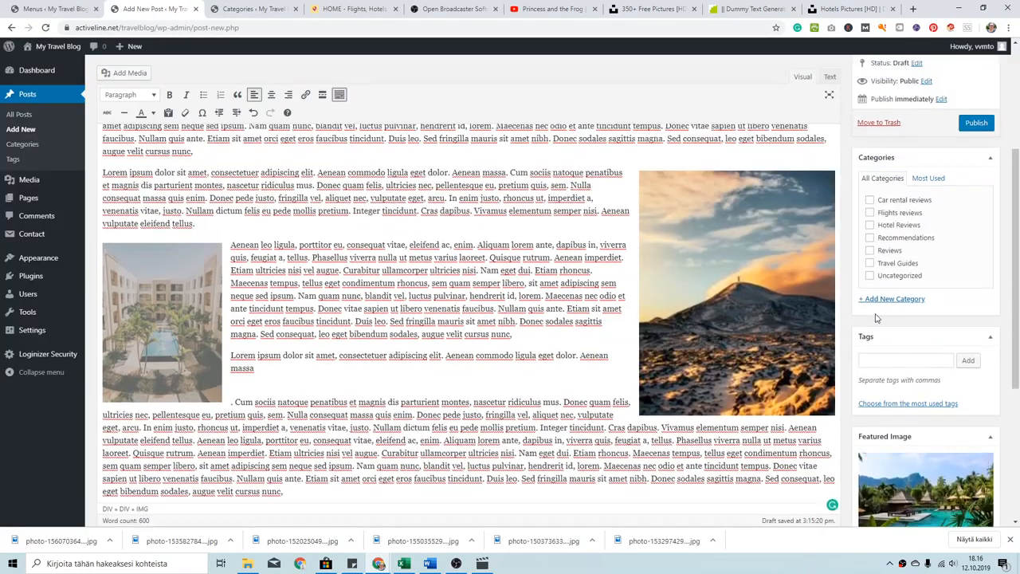
left_click(870, 250)
left_click(869, 225)
scroll(965, 337, "up", 2)
scroll(967, 303, "up", 2)
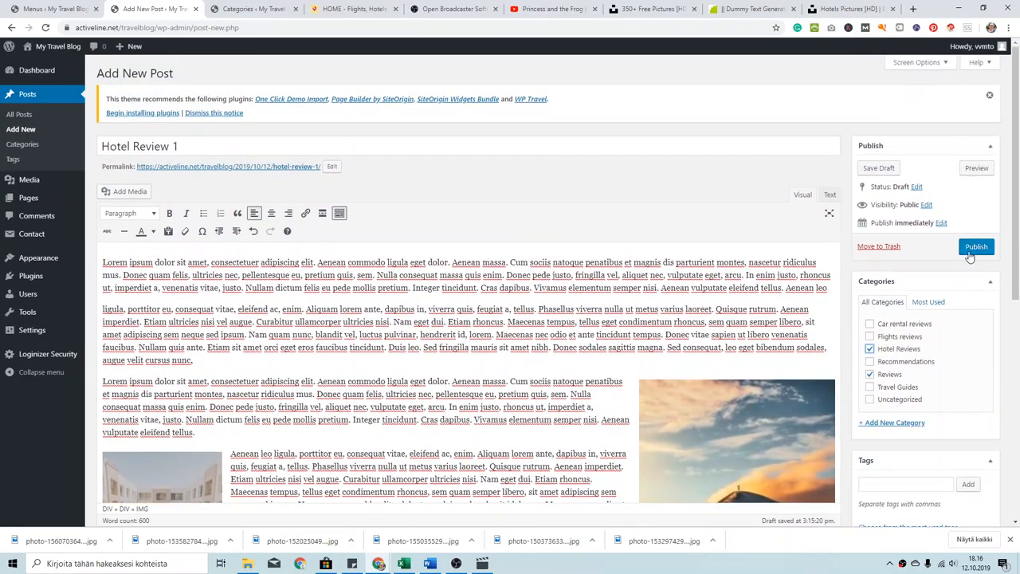
left_click(975, 249)
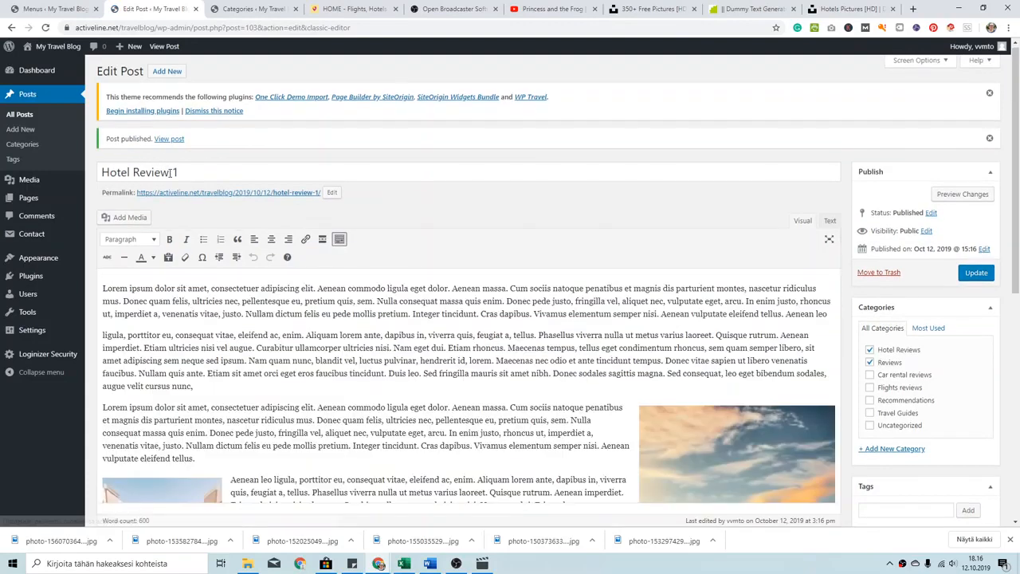
left_click_drag(171, 173, 182, 172)
type("2")
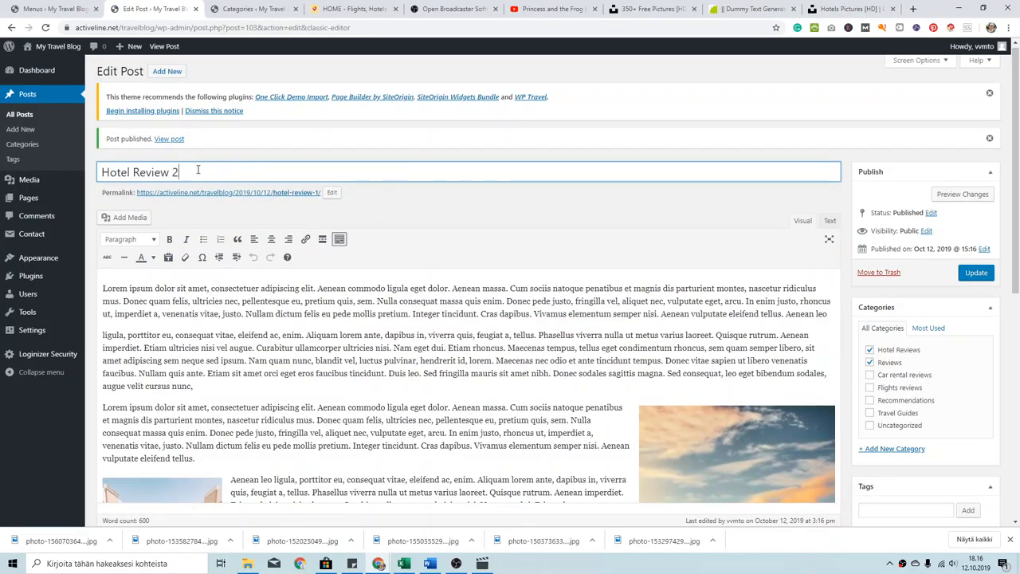
key("BackSpace")
- Start a new post, discarding the unsaved title change, and title it "Hotel review 2"
left_click(167, 71)
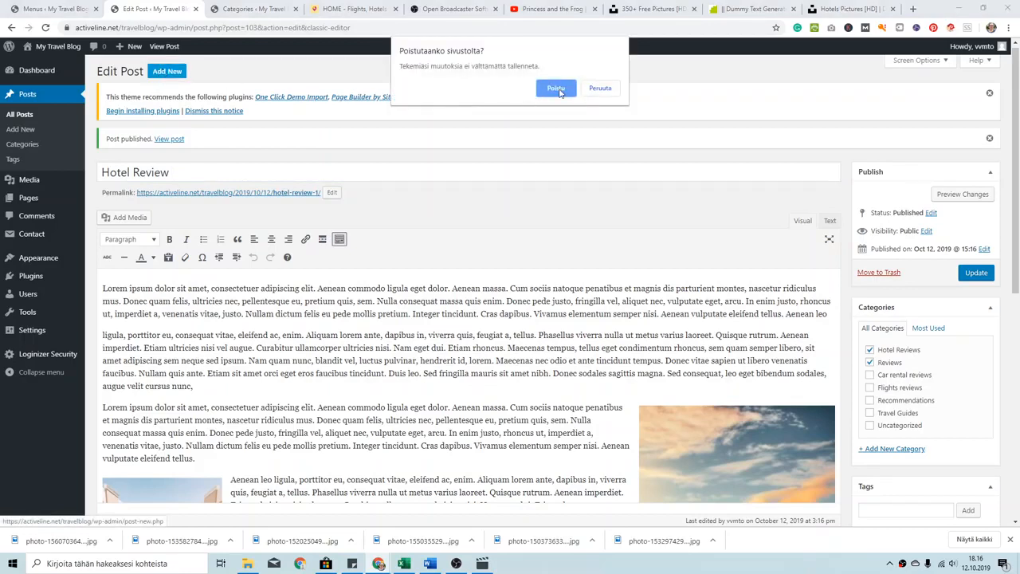
left_click(559, 89)
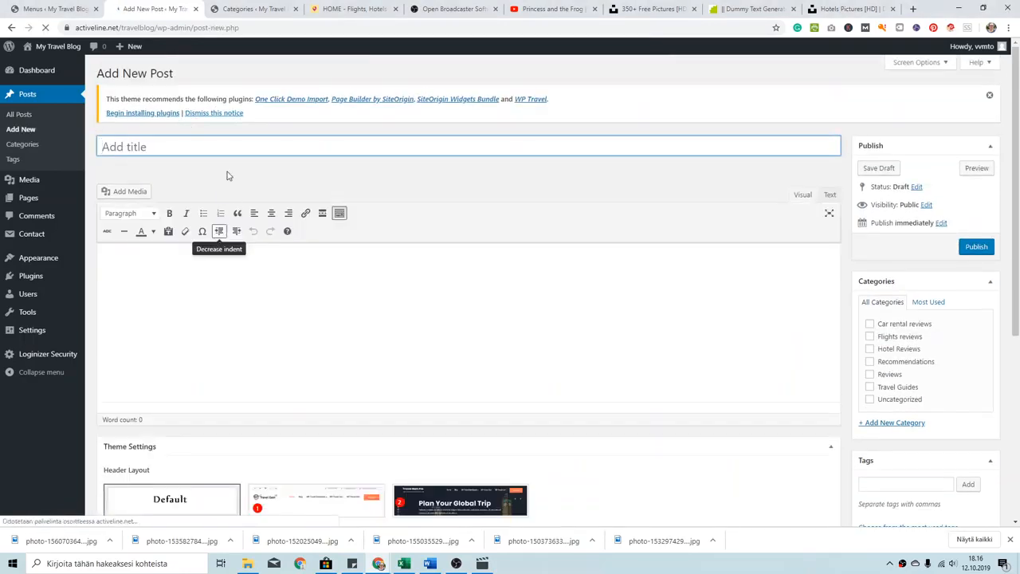
type("Hotel revie 2")
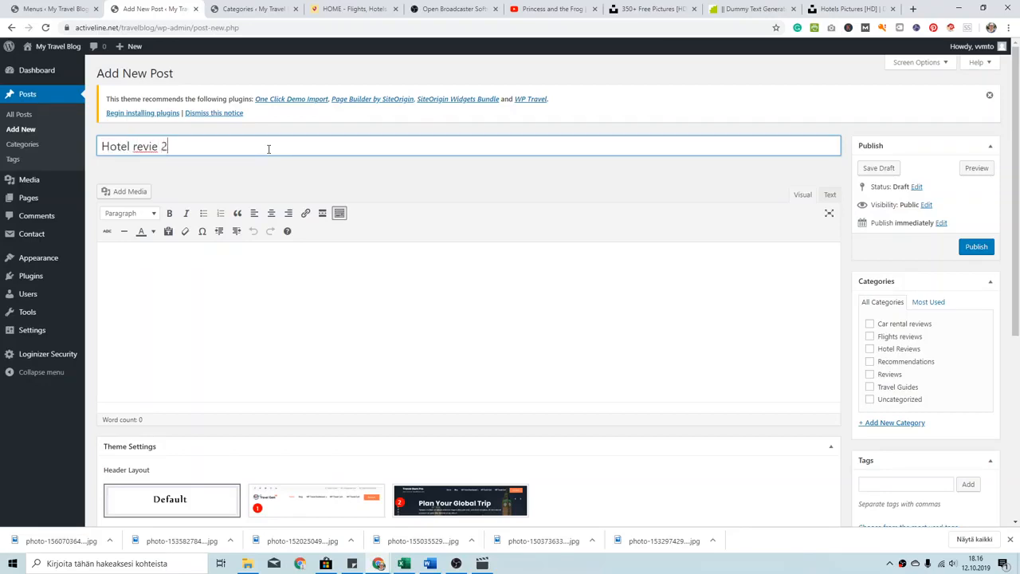
left_click(157, 146)
type("w")
- Fill the post body with three copies of the "Lorem ipsum dolor sit amet" dummy text paragraph
left_click(189, 274)
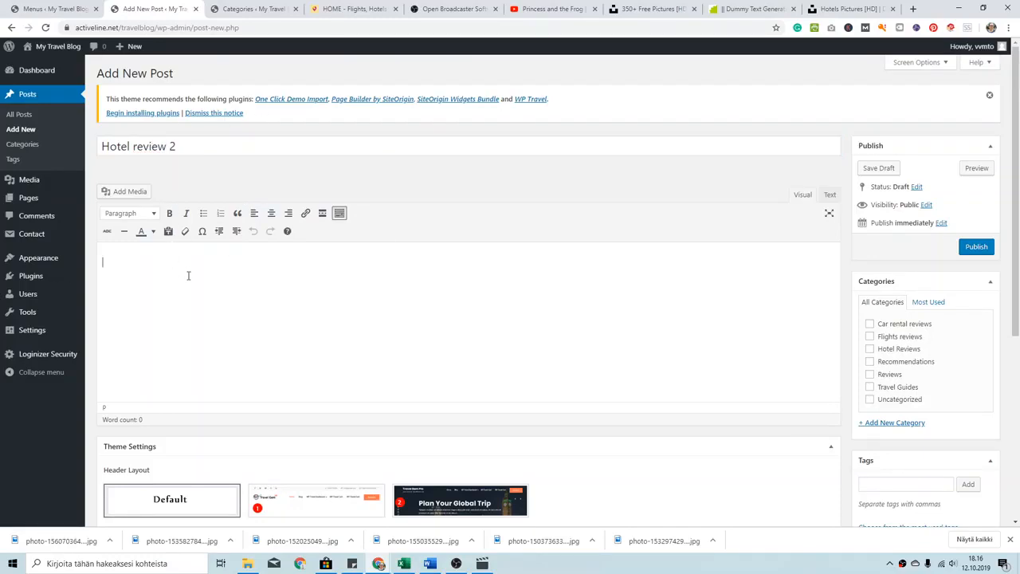
type("Lorem ipsum dolor sit amet, consectetuer adipiscing elit. Aenean commodo ligula eget dolor. Aenean massa. Cum sociis natoque penatibus et magnis dis parturient montes, nascetur ridiculus mus. Donec quam felis, ultricies nec, pellentesque eu, pretium quis, sem. Nulla consequat massa quis enim. Donec pede justo, fringilla vel, aliquet nec, vulputate eget, arcu. In enim justo, rhoncus ut, imperdiet a, venenatis vitae, justo. Nullam dictum felis eu pede mollis pretium. Integer tincidunt. Cras dapibus. Vivamus elementum semper nisi. Aenean vulputate eleifend tellus. Aenean leo ligula, porttitor eu, consequat vitae, eleifend ac, enim. Aliquam lorem ante, dapibus in, viverra quis, feugiat a, tellus. Phasellus viverra nulla ut metus varius laoreet. Quisque rutrum. Aenean imperdiet. Etiam ultricies nisi vel augue. Curabitur ullamcorper ultricies nisi. Nam eget dui. Etiam rhoncus. Maecenas tempus, tellus eget condimentum rhoncus, sem quam semper libero, sit amet adipiscing sem neque sed ipsum. Nam quam nunc, blandit vel, luctus pulvinar, hendrerit id, lorem. Maecenas nec odio et ante tincidunt tempus. Donec vitae sapien ut libero venenatis faucibus. Nullam quis ante. Etiam sit amet orci eget eros faucibus tincidunt. Duis leo. Sed fringilla mauris sit amet nibh. Donec sodales sagittis magna. Sed consequat, leo eget bibendum sodales, augue velit cursus nunc,")
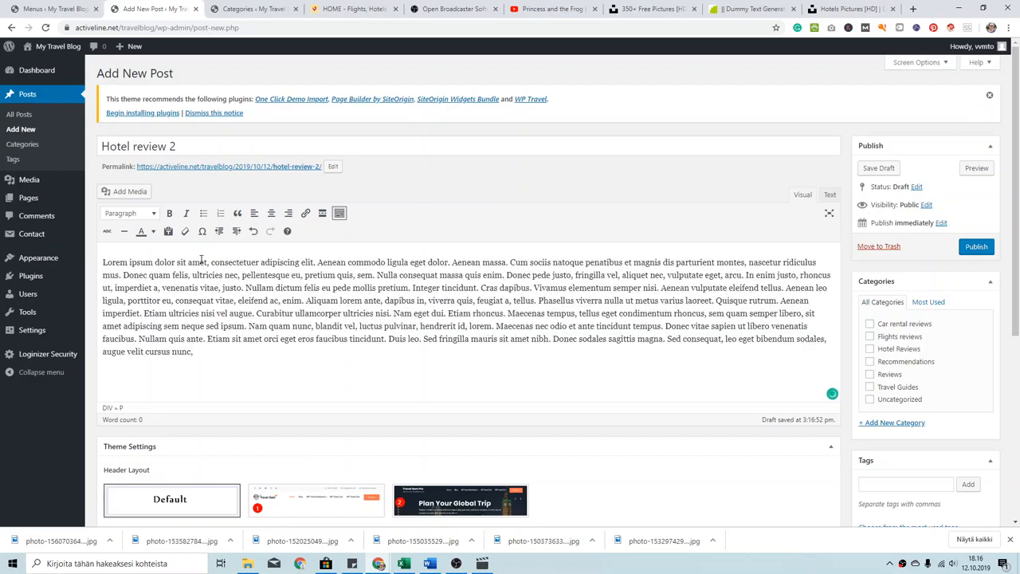
type("Lorem ipsum dolor sit amet, consectetuer adipiscing elit. Aenean commodo ligula eget dolor. Aenean massa. Cum sociis natoque penatibus et magnis dis parturient montes, nascetur ridiculus mus. Donec quam felis, ultricies nec, pellentesque eu, pretium quis, sem. Nulla consequat massa quis enim. Donec pede justo, fringilla vel, aliquet nec, vulputate eget, arcu. In enim justo, rhoncus ut, imperdiet a, venenatis vitae, justo. Nullam dictum felis eu pede mollis pretium. Integer tincidunt. Cras dapibus. Vivamus elementum semper nisi. Aenean vulputate eleifend tellus. Aenean leo ligula, porttitor eu, consequat vitae, eleifend ac, enim. Aliquam lorem ante, dapibus in, viverra quis, feugiat a, tellus. Phasellus viverra nulla ut metus varius laoreet. Quisque rutrum. Aenean imperdiet. Etiam ultricies nisi vel augue. Curabitur ullamcorper ultricies nisi. Nam eget dui. Etiam rhoncus. Maecenas tempus, tellus eget condimentum rhoncus, sem quam semper libero, sit amet adipiscing sem neque sed ipsum. Nam quam nunc, blandit vel, luctus pulvinar, hendrerit id, lorem. Maecenas nec odio et ante tincidunt tempus. Donec vitae sapien ut libero venenatis faucibus. Nullam quis ante. Etiam sit amet orci eget eros faucibus tincidunt. Duis leo. Sed fringilla mauris sit amet nibh. Donec sodales sagittis magna. Sed consequat, leo eget bibendum sodales, augue velit cursus nunc,")
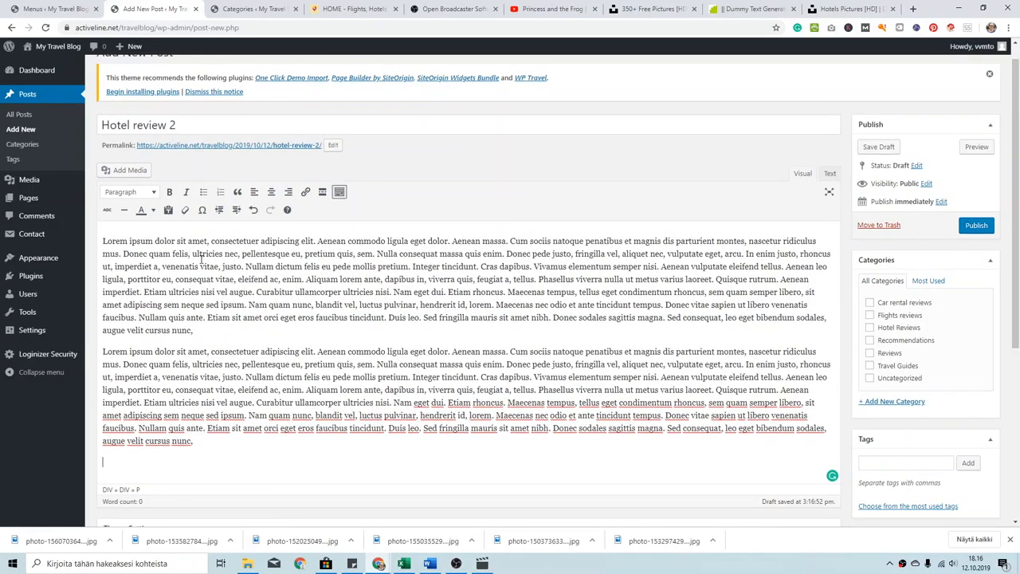
type("Lorem ipsum dolor sit amet, consectetuer adipiscing elit. Aenean commodo ligula eget dolor. Aenean massa. Cum sociis natoque penatibus et magnis dis parturient montes, nascetur ridiculus mus. Donec quam felis, ultricies nec, pellentesque eu, pretium quis, sem. Nulla consequat massa quis enim. Donec pede justo, fringilla vel, aliquet nec, vulputate eget, arcu. In enim justo, rhoncus ut, imperdiet a, venenatis vitae, justo. Nullam dictum felis eu pede mollis pretium. Integer tincidunt. Cras dapibus. Vivamus elementum semper nisi. Aenean vulputate eleifend tellus. Aenean leo ligula, porttitor eu, consequat vitae, eleifend ac, enim. Aliquam lorem ante, dapibus in, viverra quis, feugiat a, tellus. Phasellus viverra nulla ut metus varius laoreet. Quisque rutrum. Aenean imperdiet. Etiam ultricies nisi vel augue. Curabitur ullamcorper ultricies nisi. Nam eget dui. Etiam rhoncus. Maecenas tempus, tellus eget condimentum rhoncus, sem quam semper libero, sit amet adipiscing sem neque sed ipsum. Nam quam nunc, blandit vel, luctus pulvinar, hendrerit id, lorem. Maecenas nec odio et ante tincidunt tempus. Donec vitae sapien ut libero venenatis faucibus. Nullam quis ante. Etiam sit amet orci eget eros faucibus tincidunt. Duis leo. Sed fringilla mauris sit amet nibh. Donec sodales sagittis magna. Sed consequat, leo eget bibendum sodales, augue velit cursus nunc,")
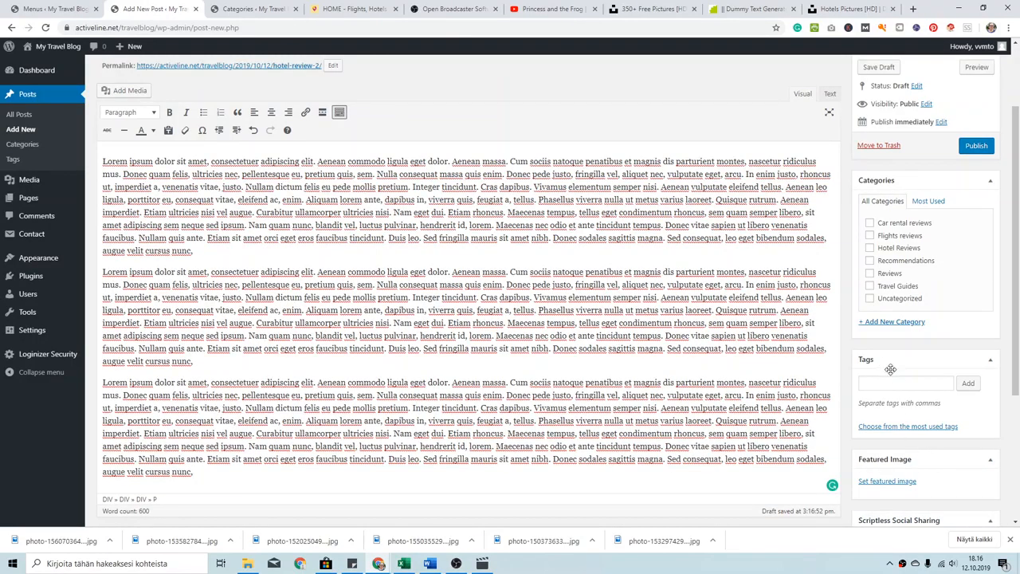
- Set the photo of red cabins below a misty mountain from the media library as the featured image
left_click(899, 483)
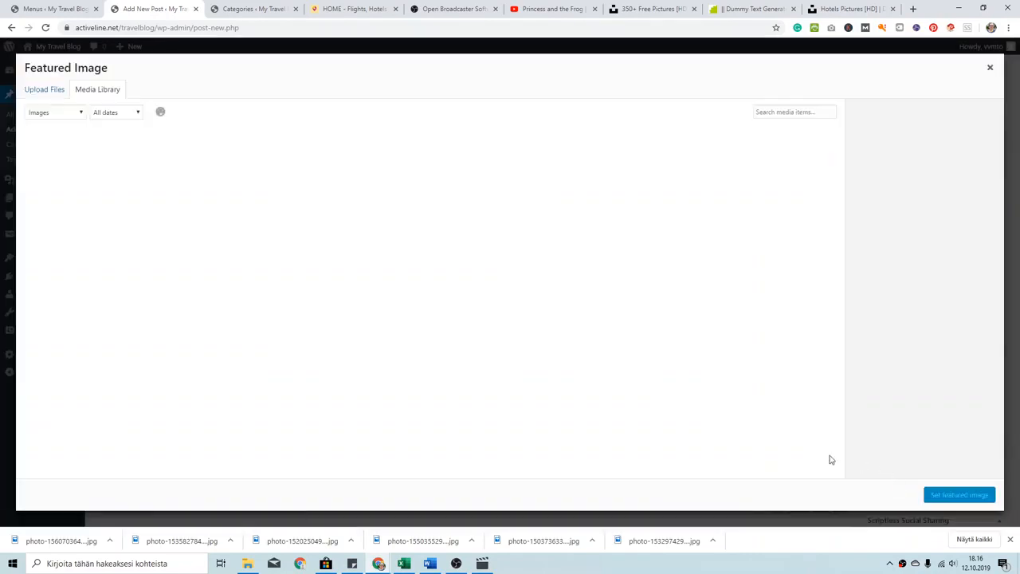
left_click(313, 181)
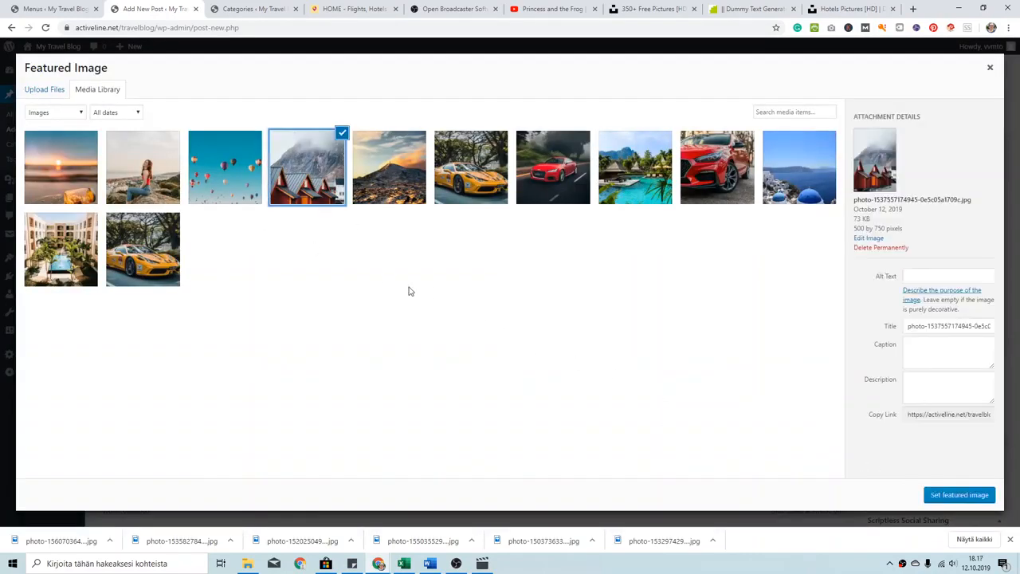
left_click(960, 496)
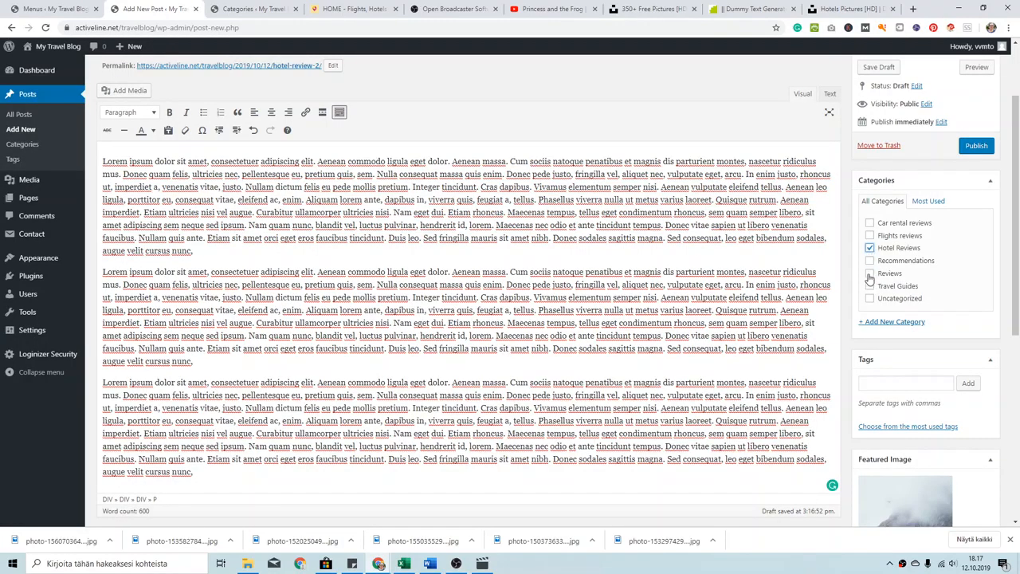
- Assign "Hotel review 2" to the Hotel Reviews and Reviews categories and publish it
left_click(871, 274)
scroll(933, 322, "up", 3)
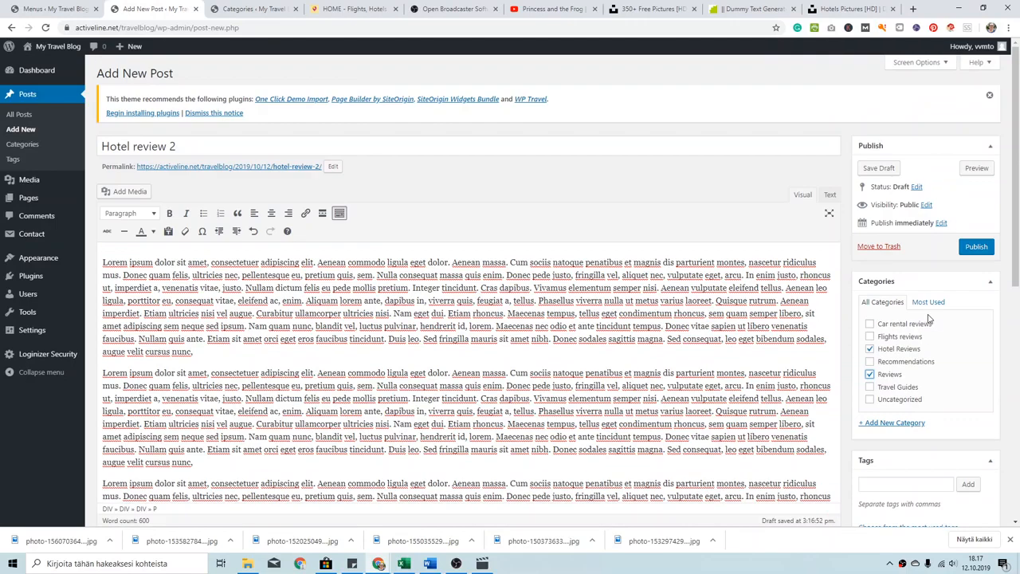
left_click(969, 252)
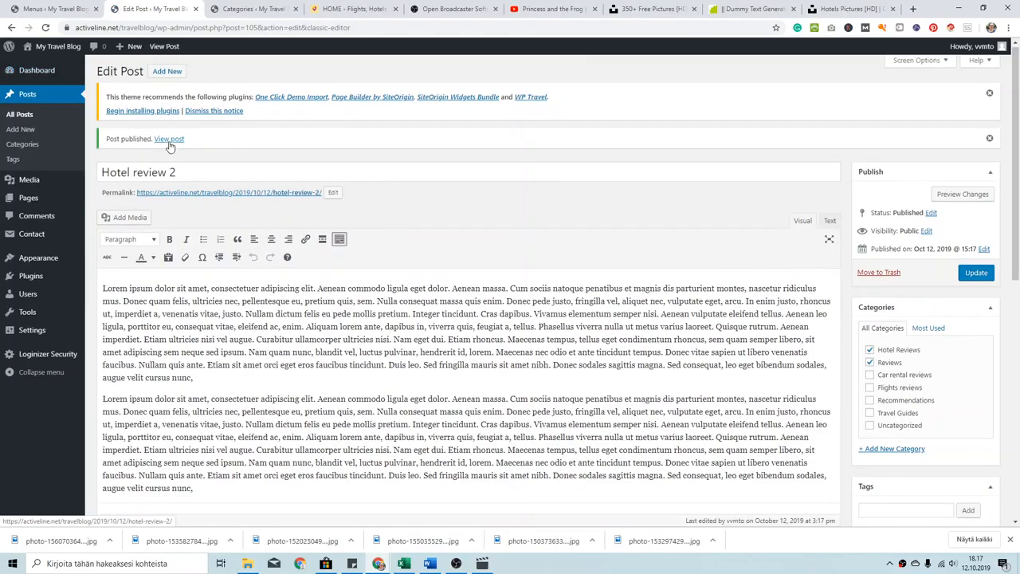
- View the published "Hotel review 2" post and examine its featured image, text layout and sidebar
left_click(169, 141)
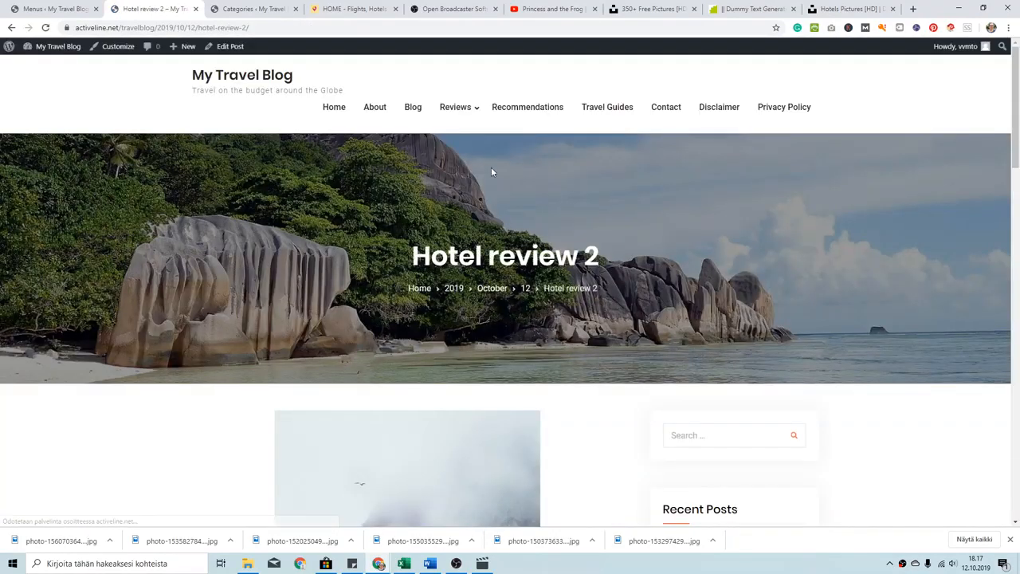
scroll(492, 174, "down", 5)
scroll(485, 122, "up", 2)
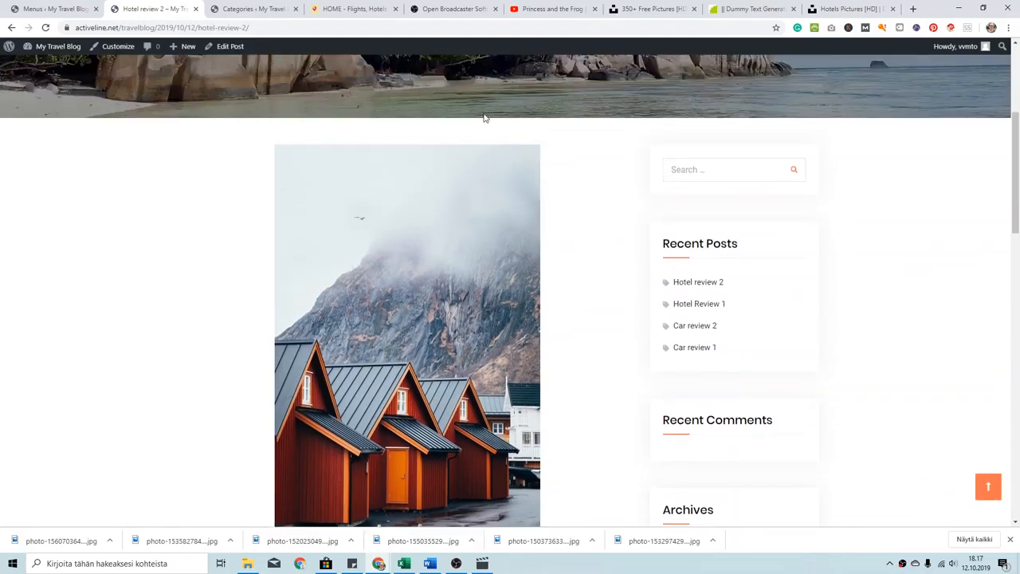
scroll(422, 198, "down", 6)
scroll(479, 215, "down", 3)
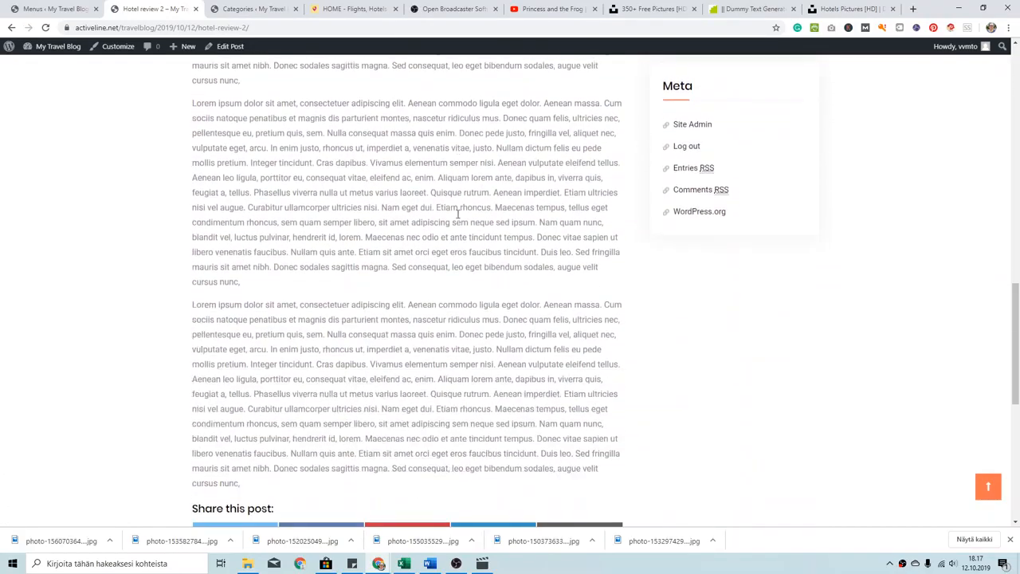
scroll(505, 237, "up", 1)
scroll(542, 231, "down", 4)
scroll(566, 224, "up", 12)
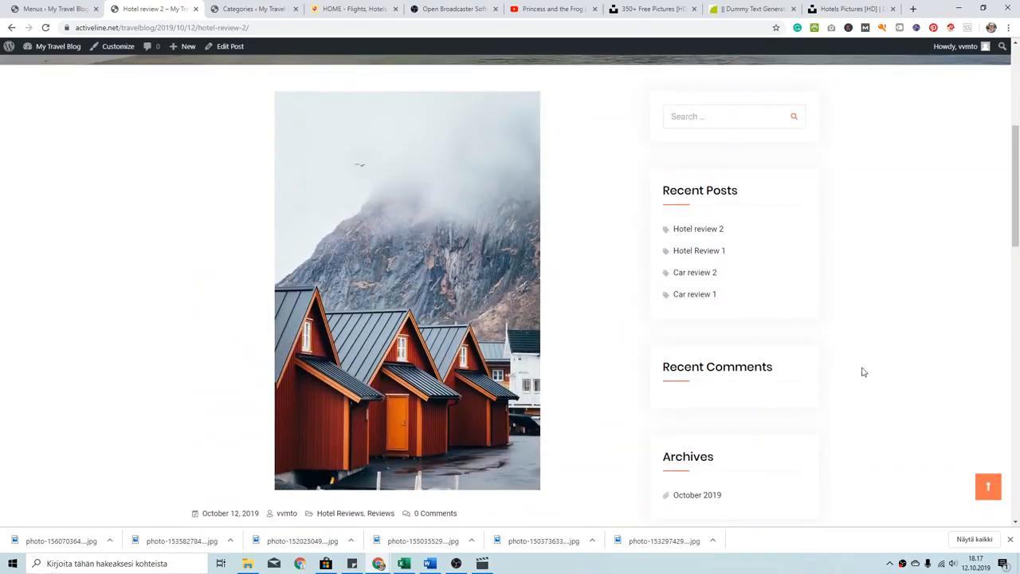
scroll(797, 212, "up", 2)
scroll(574, 276, "down", 2)
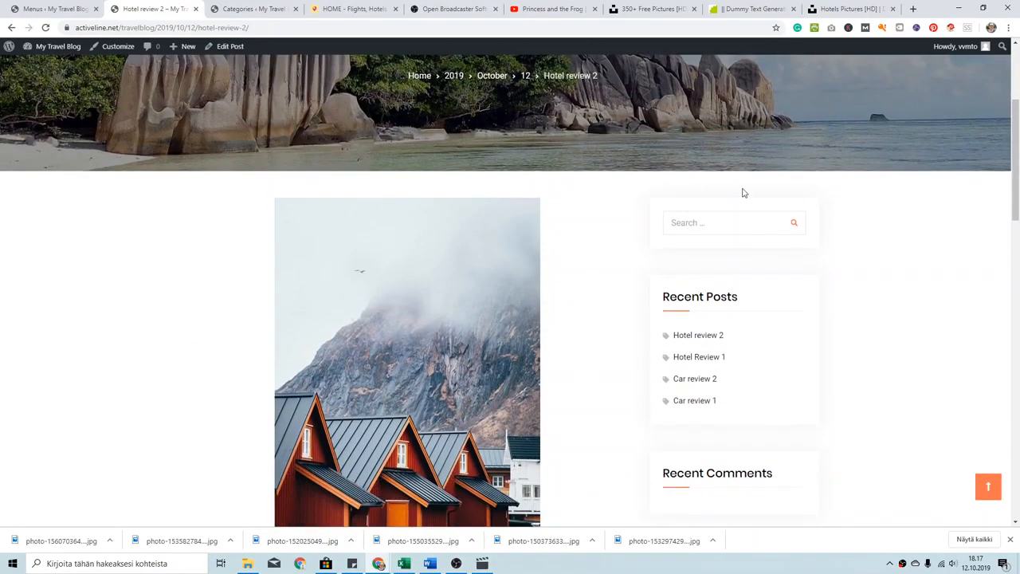
scroll(736, 322, "down", 8)
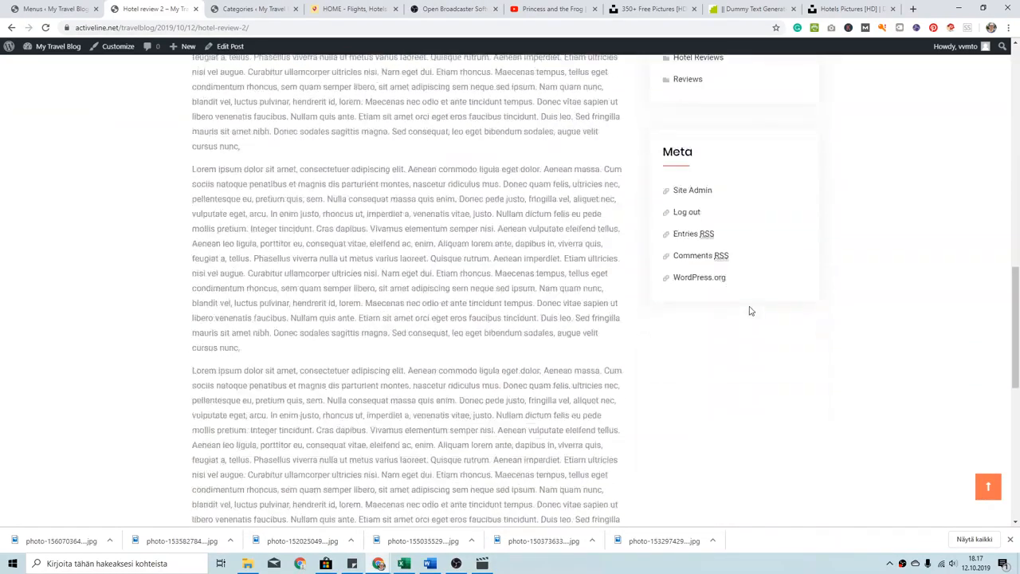
scroll(785, 275, "up", 10)
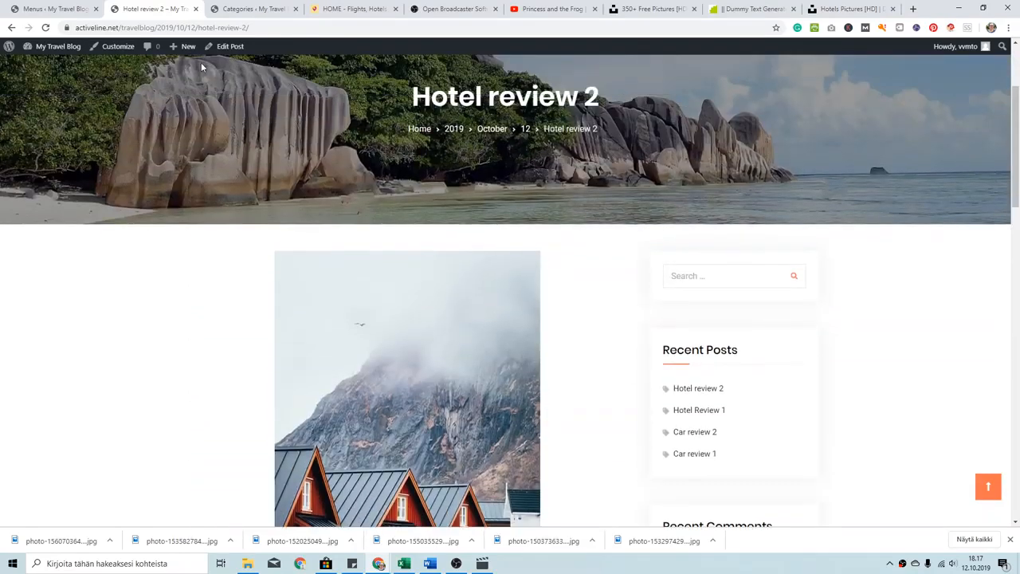
- Open "Hotel review 2" for editing and look through its categories, featured image and theme settings
left_click(225, 52)
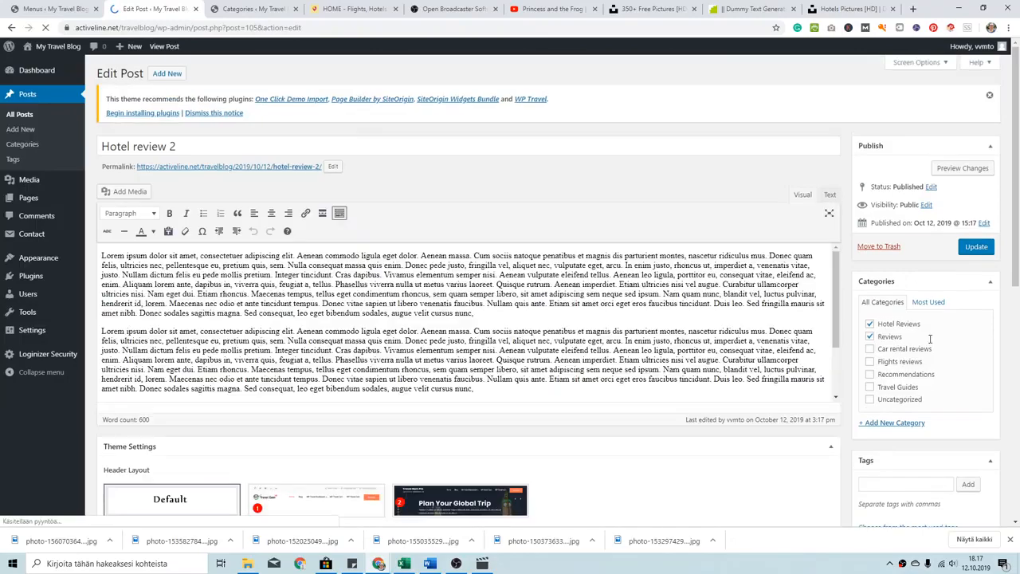
scroll(985, 370, "down", 2)
scroll(985, 369, "down", 5)
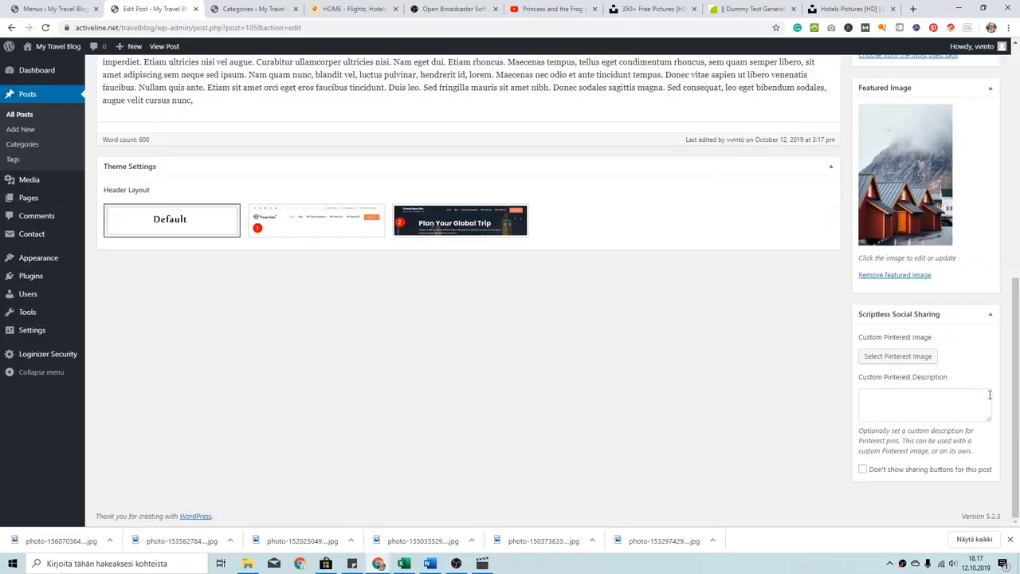
scroll(990, 394, "up", 6)
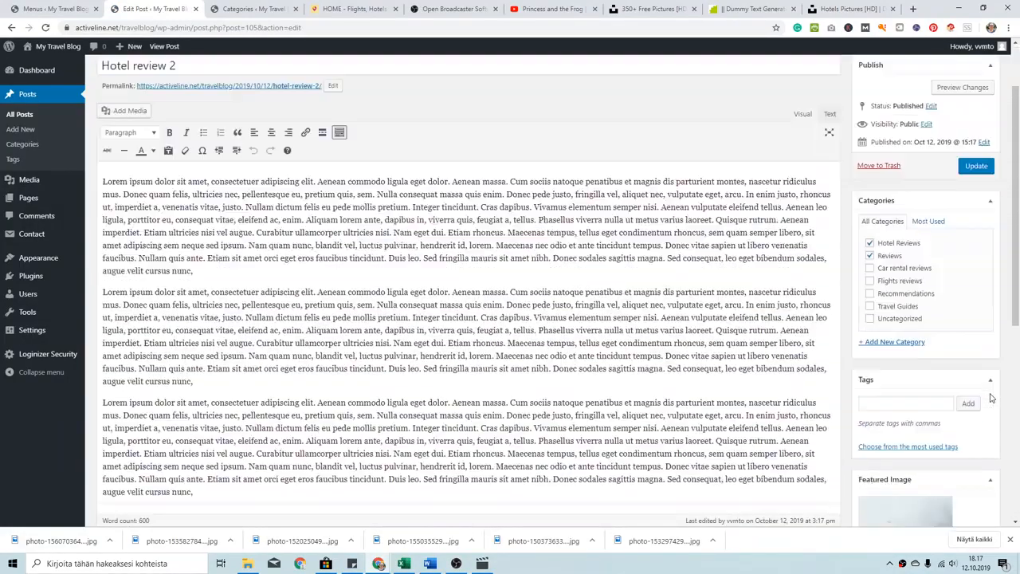
scroll(993, 398, "down", 6)
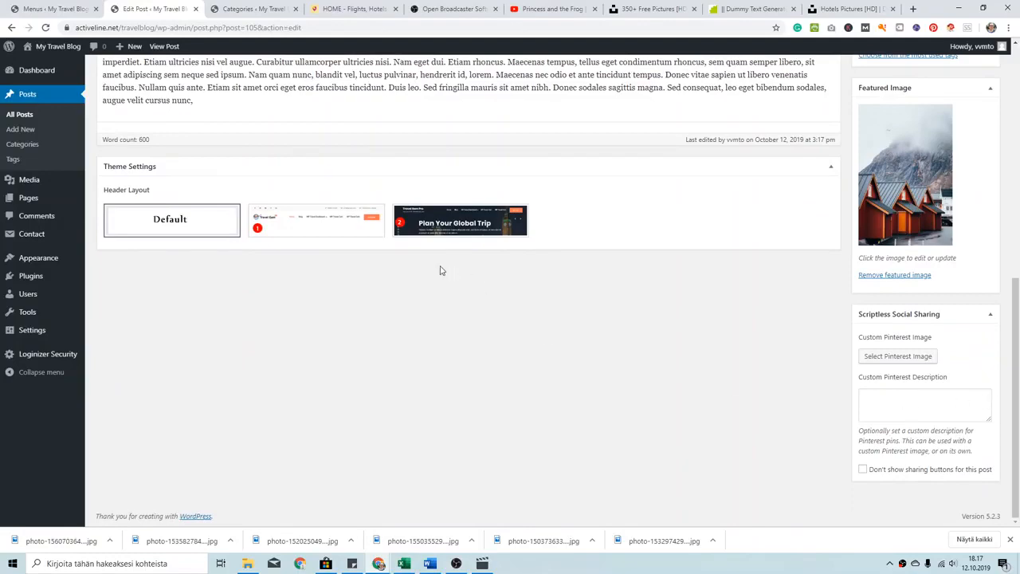
- Apply header layout 1 to the "Hotel review 2" post and update the post
left_click(307, 228)
scroll(893, 408, "up", 3)
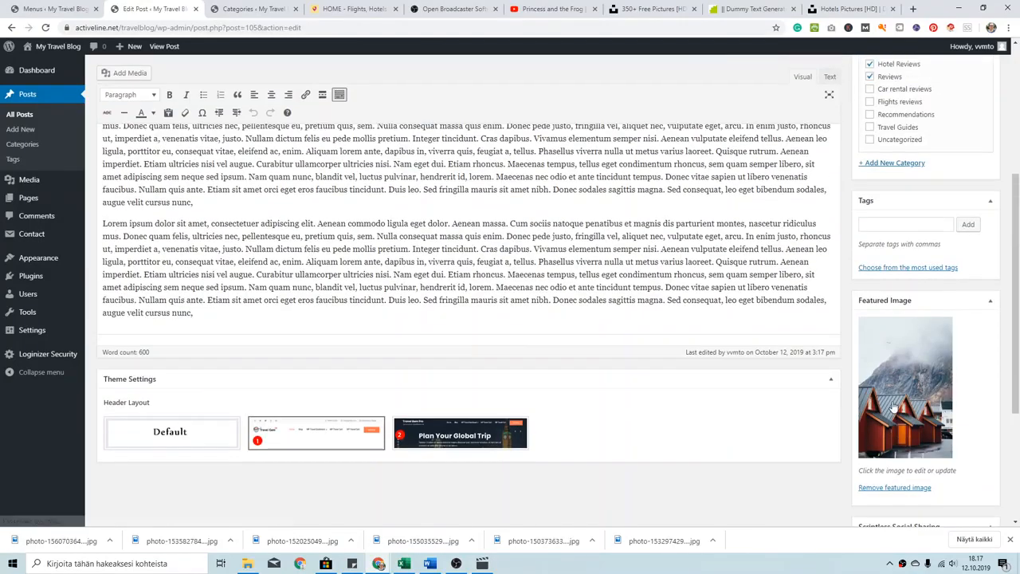
scroll(894, 408, "up", 8)
left_click(975, 247)
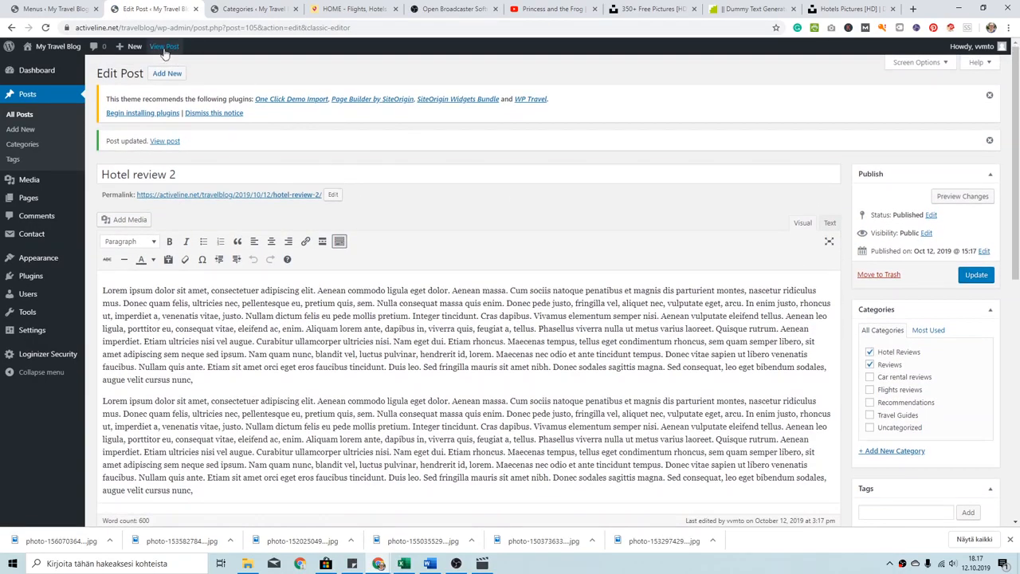
- View the updated "Hotel review 2" post and examine its header, featured image, sidebar and comment section
left_click(164, 47)
scroll(449, 221, "down", 7)
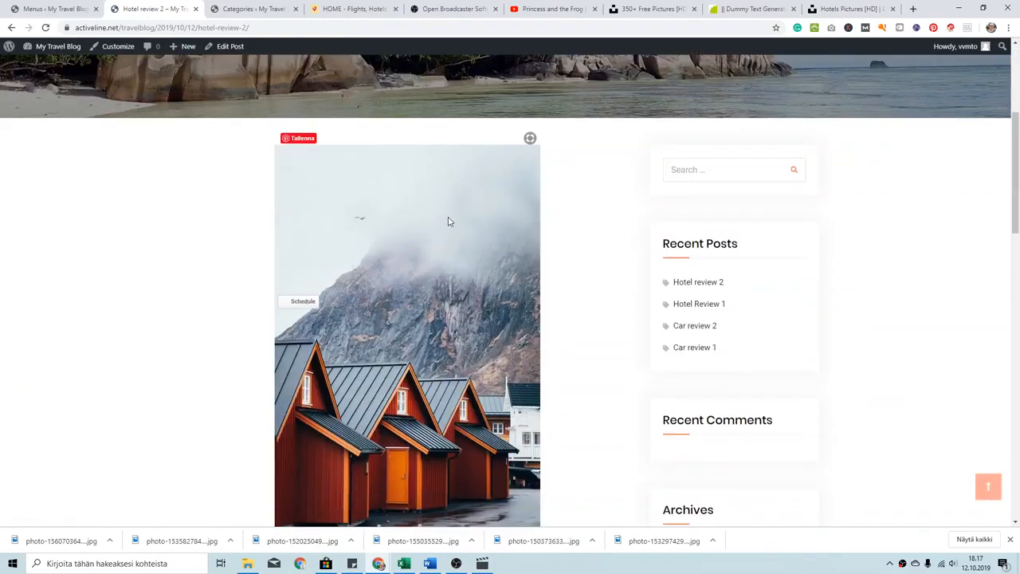
scroll(448, 225, "down", 8)
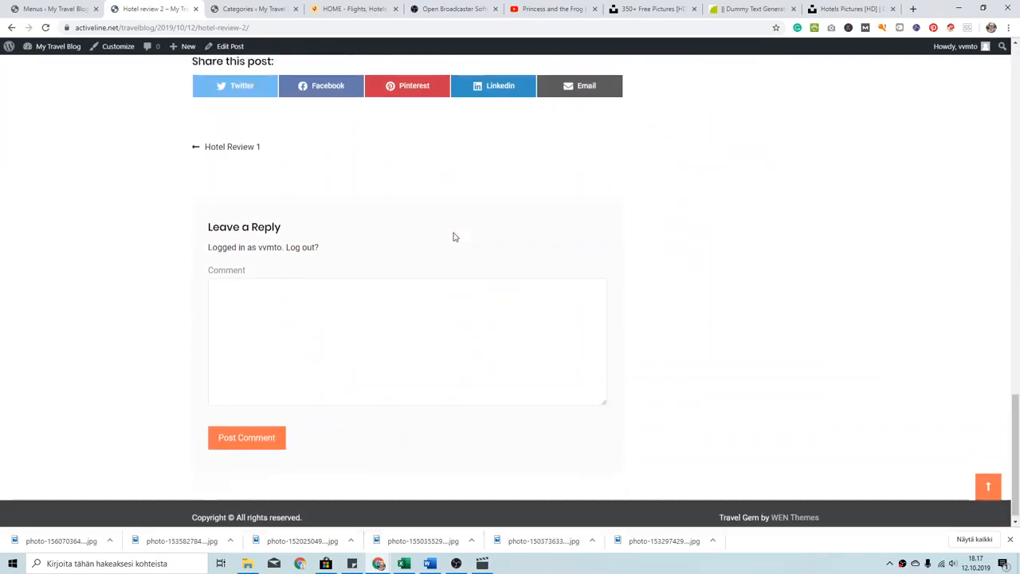
scroll(454, 231, "up", 3)
scroll(459, 237, "up", 13)
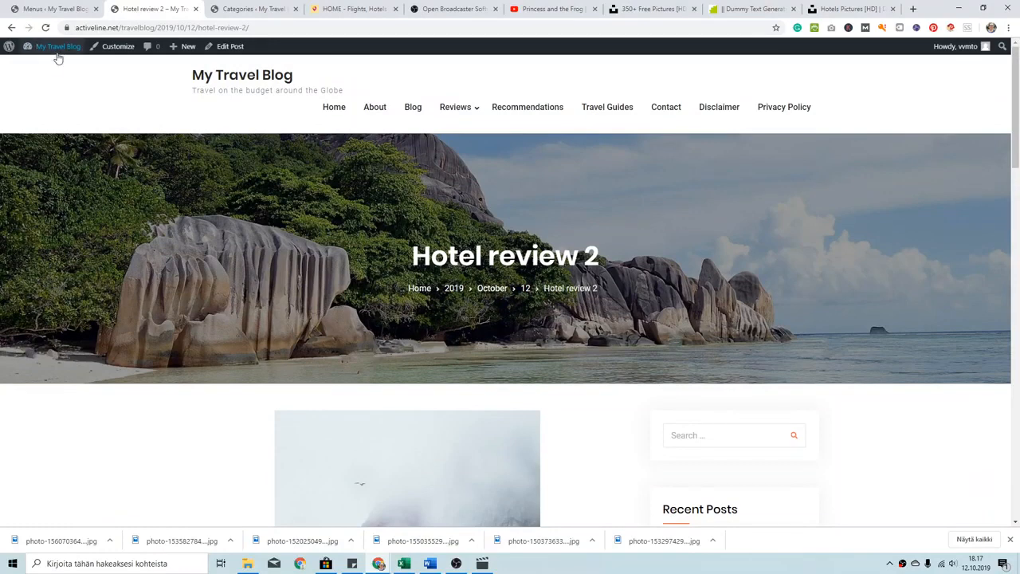
scroll(743, 351, "down", 2)
scroll(743, 351, "down", 1)
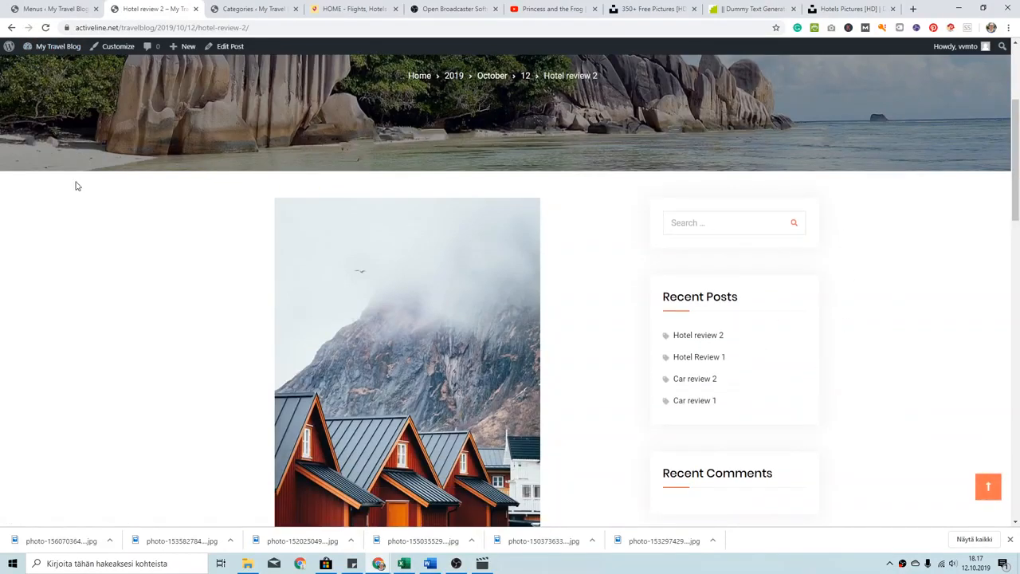
scroll(76, 185, "up", 3)
- Set the theme's global layout to No Sidebar in the site customizer's layout options
left_click(110, 51)
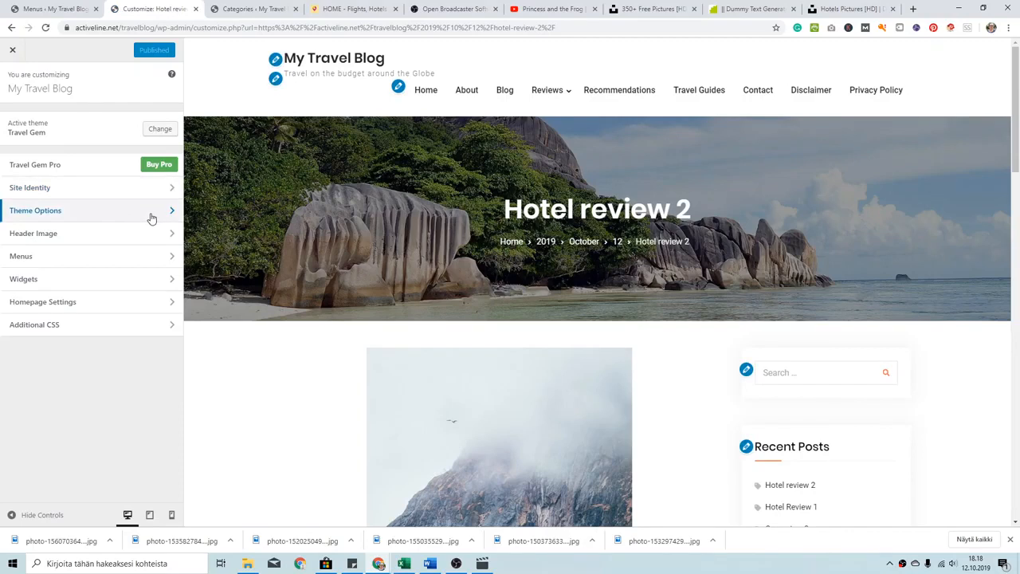
left_click(152, 218)
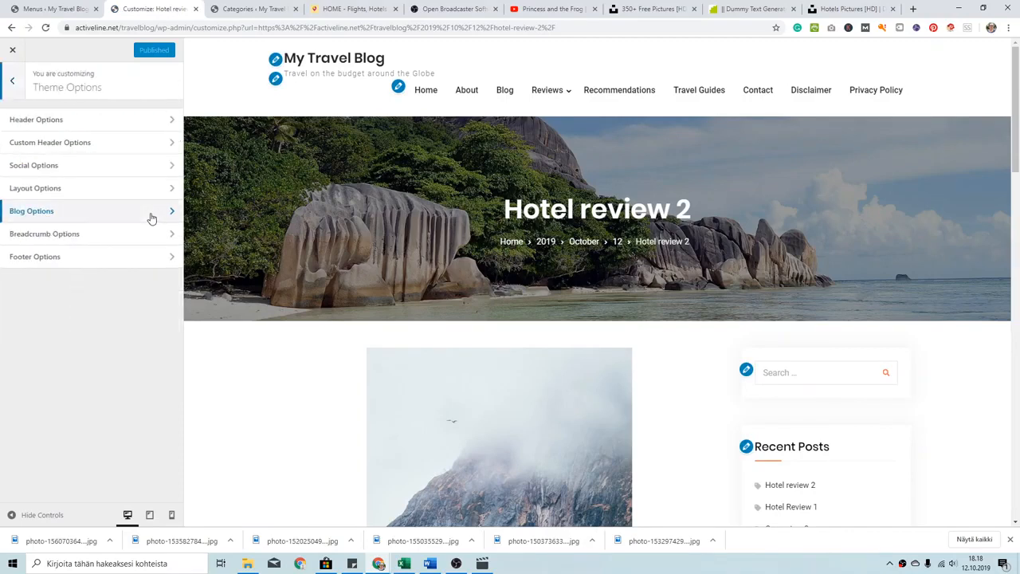
left_click(114, 194)
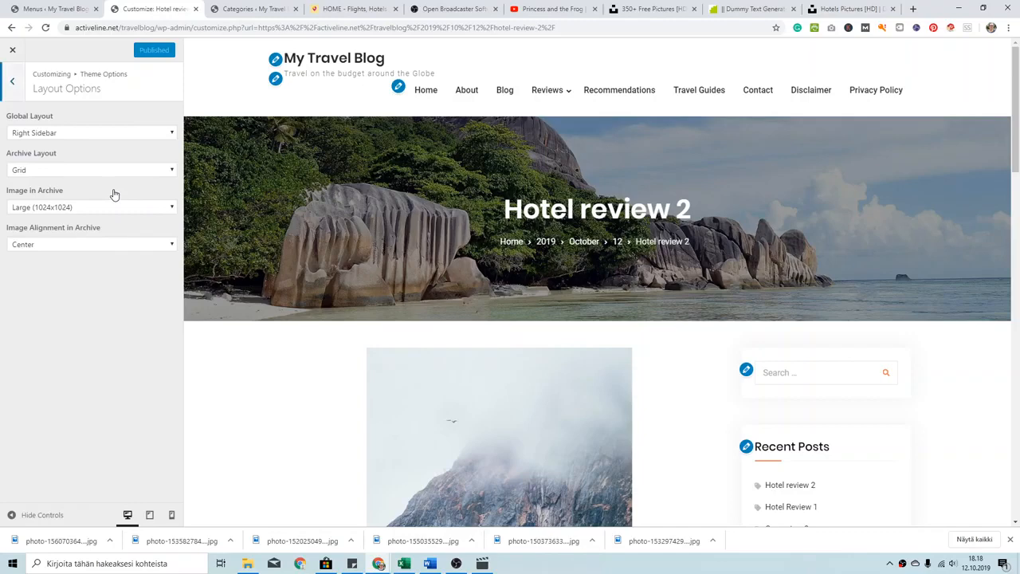
left_click(104, 140)
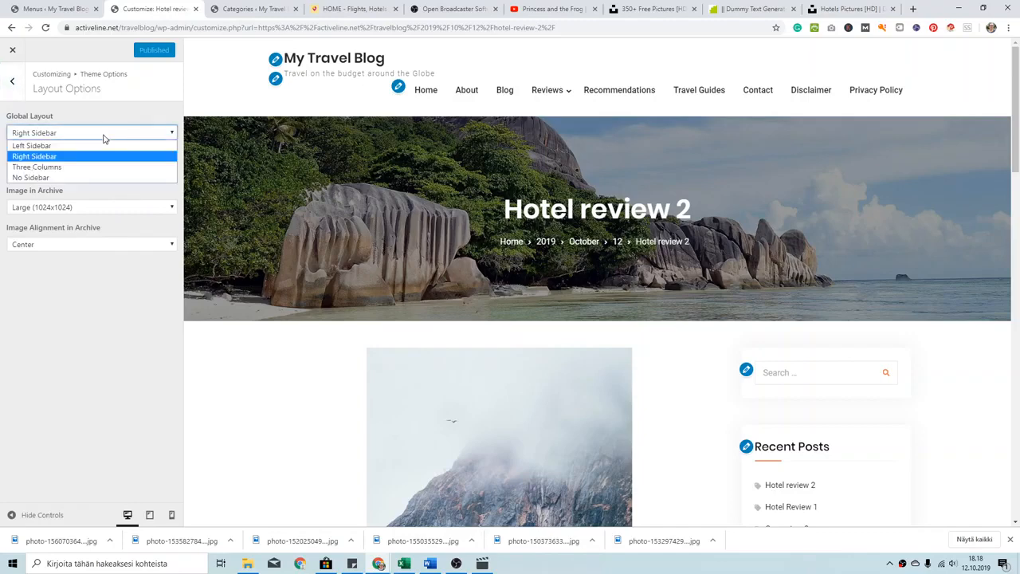
left_click(94, 177)
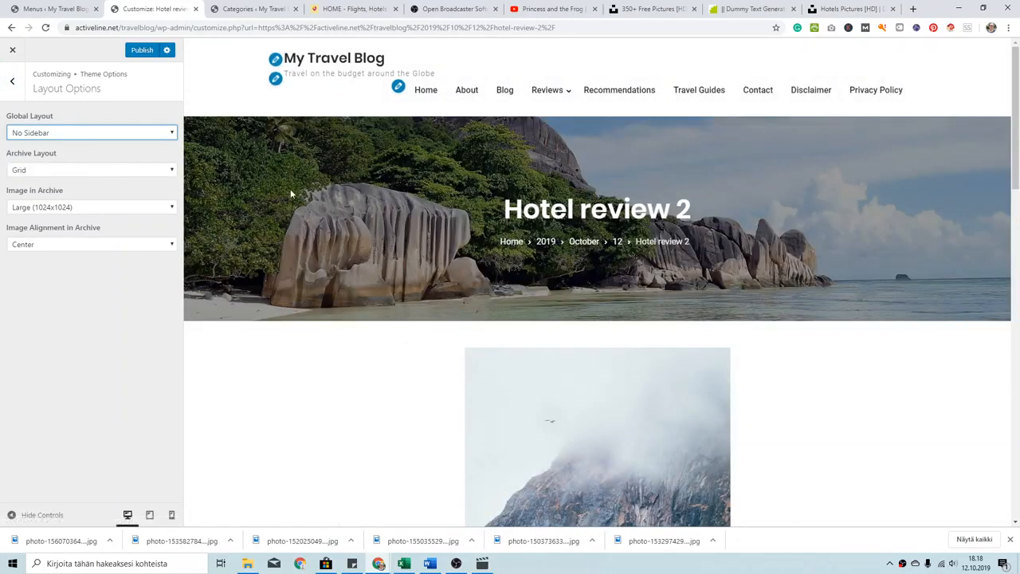
- Examine the featured image, text width and share buttons of "Hotel review 2" in the no-sidebar preview
scroll(659, 238, "down", 5)
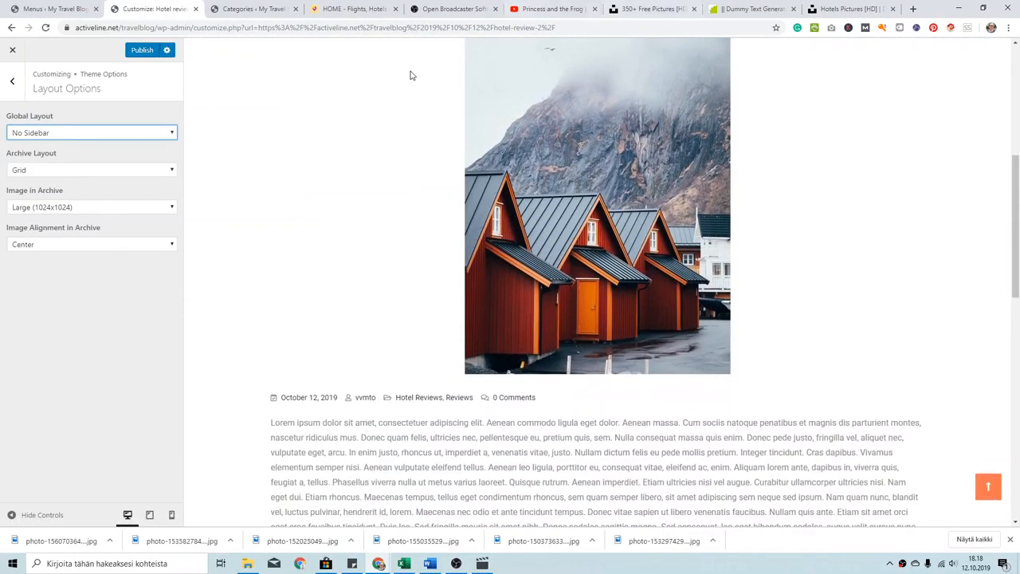
scroll(657, 316, "down", 8)
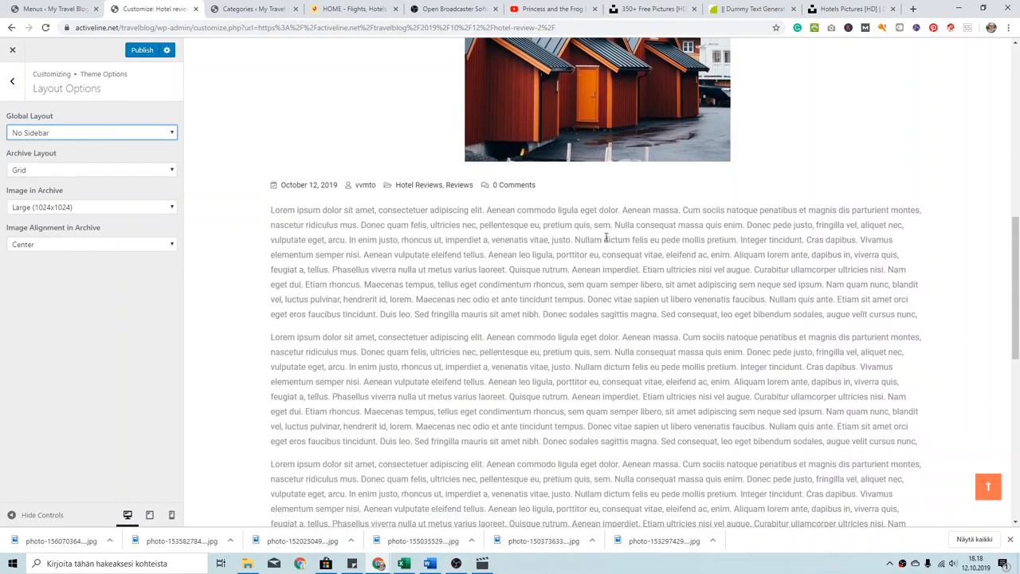
scroll(604, 276, "up", 7)
scroll(604, 276, "up", 2)
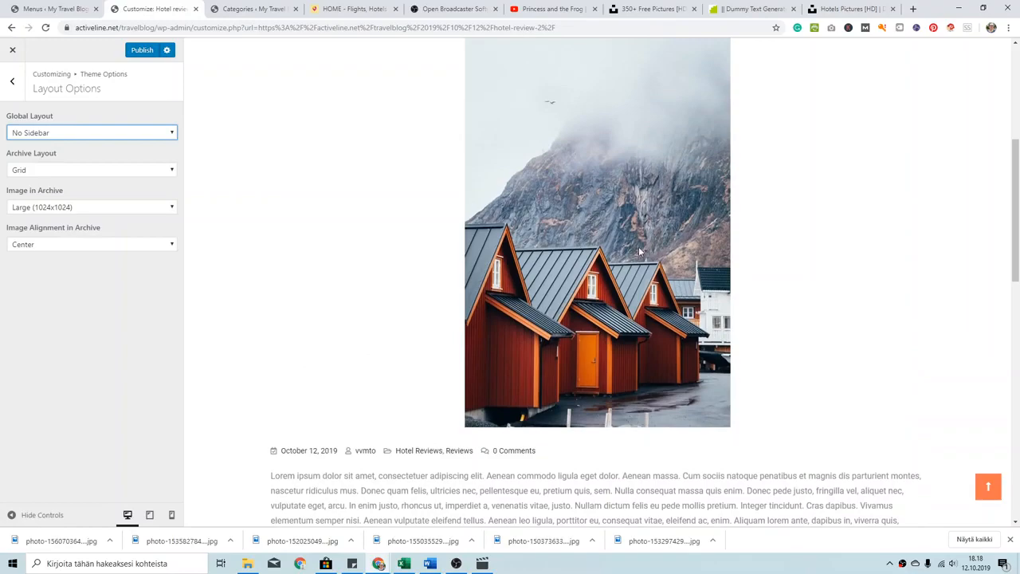
scroll(647, 337, "down", 8)
scroll(647, 338, "up", 7)
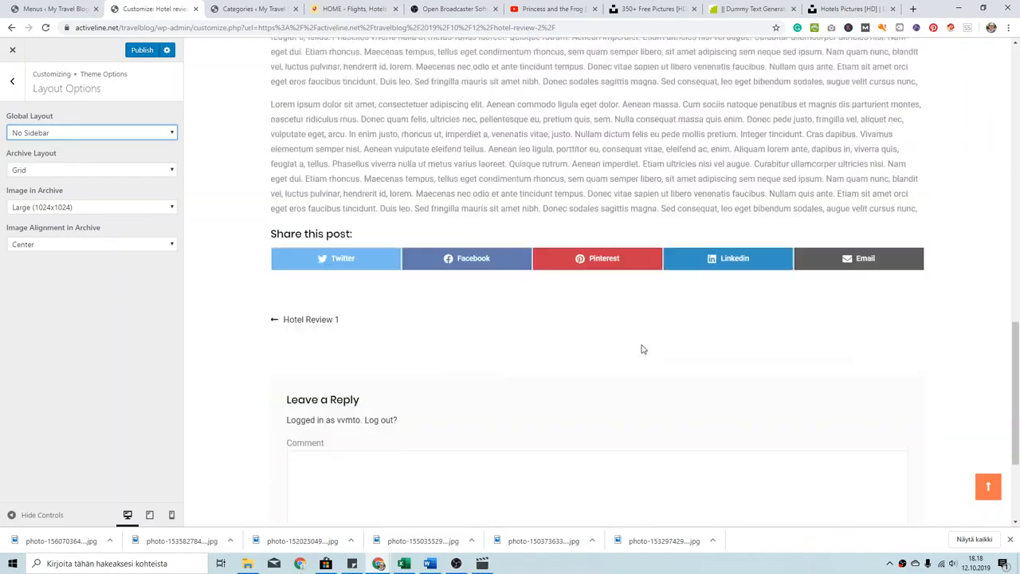
scroll(649, 351, "up", 5)
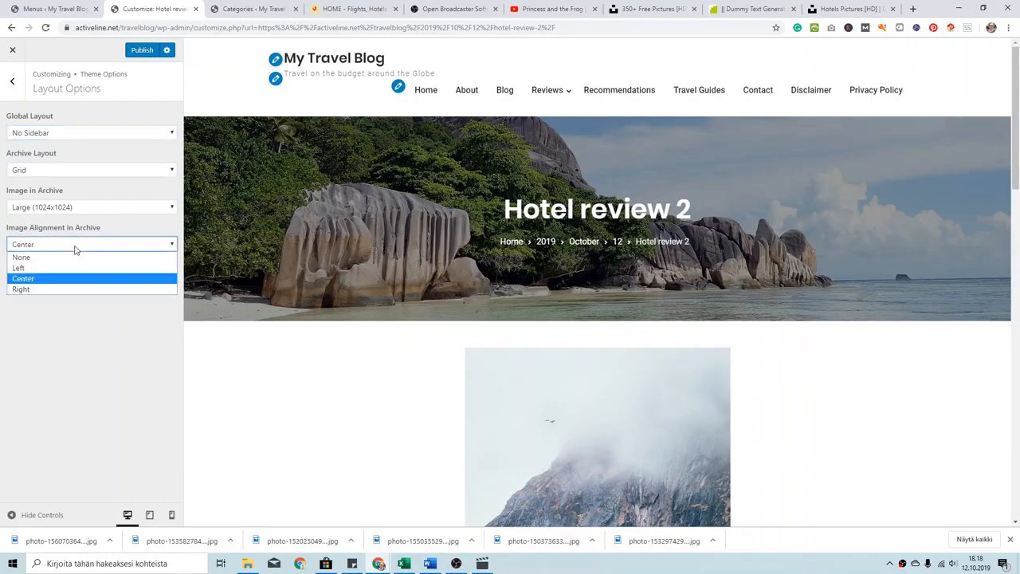
- Try None as the archive image alignment, restore Center, and return to the theme options
left_click(78, 257)
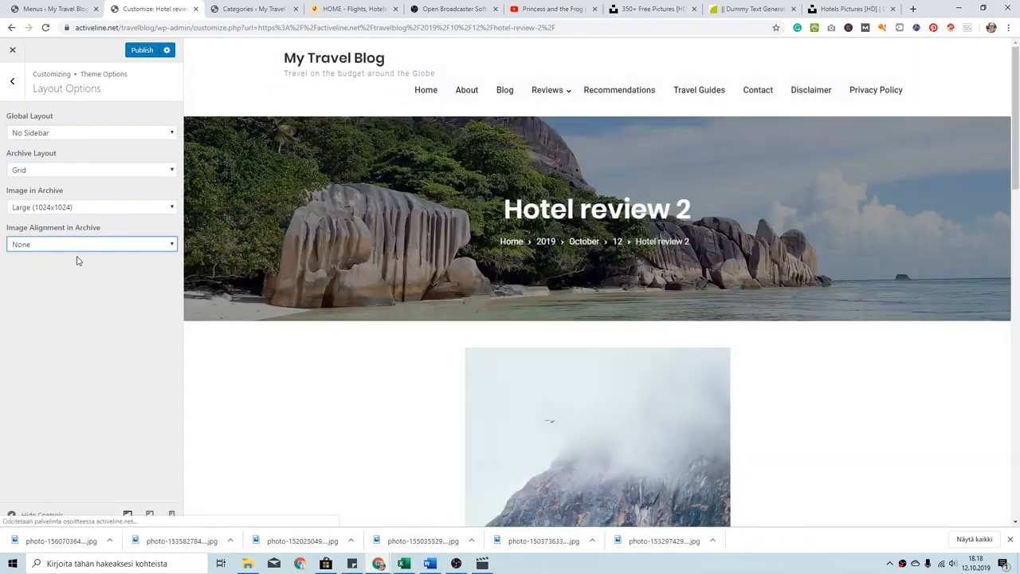
left_click(82, 245)
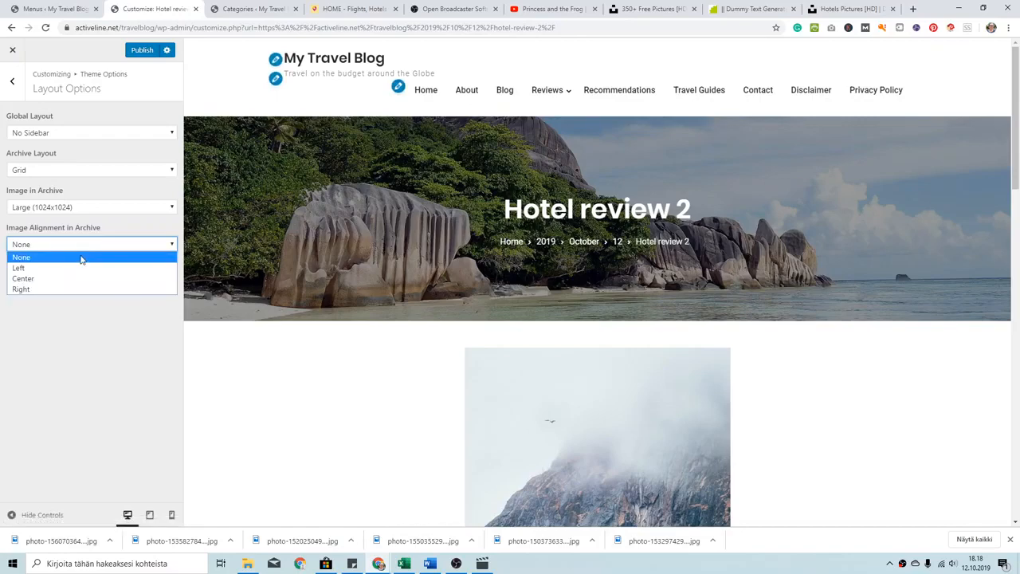
left_click(80, 280)
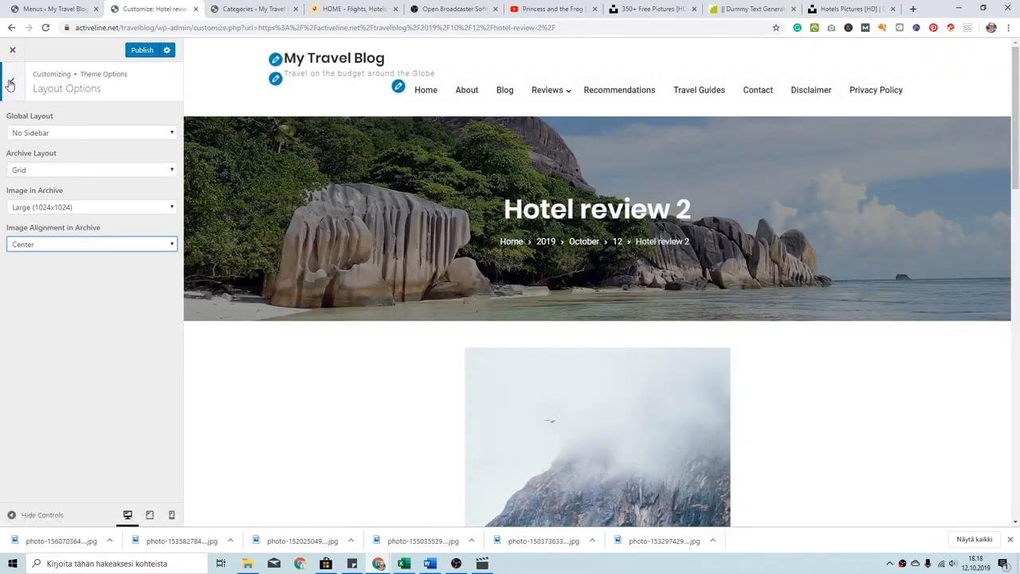
left_click(12, 81)
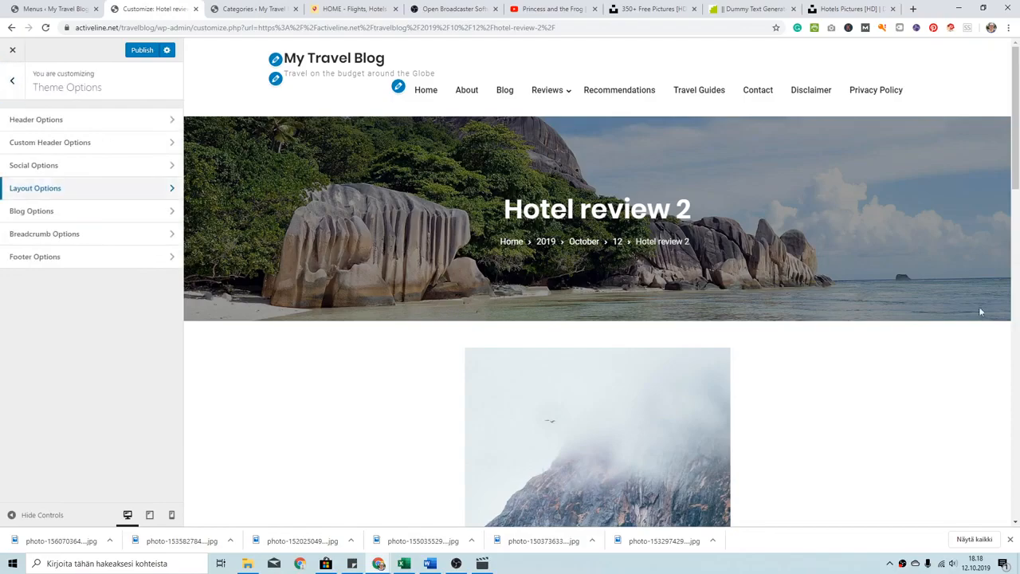
- Review the previewed post from featured image to comment area, checking the text, share buttons and overall look
scroll(950, 323, "down", 10)
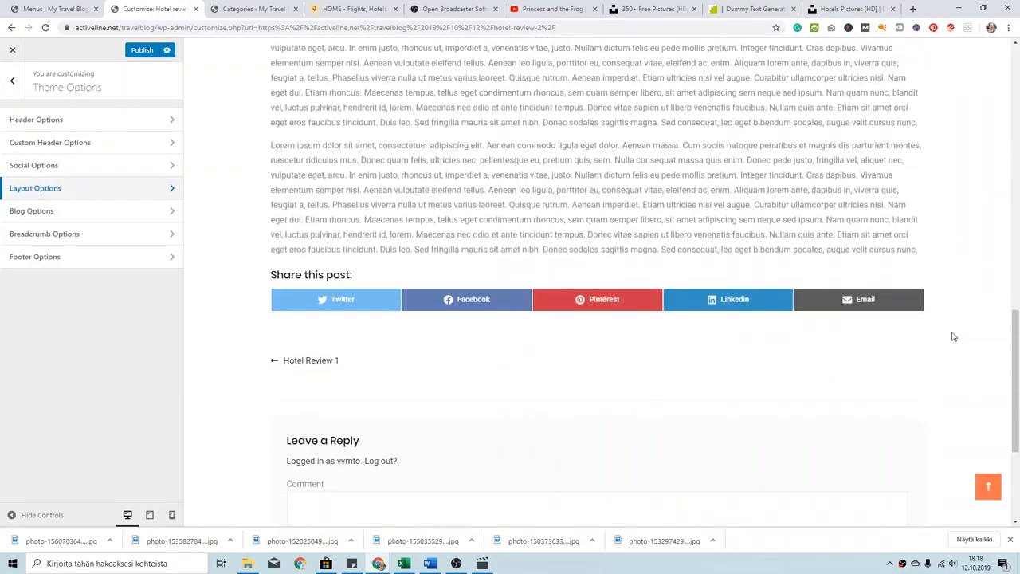
scroll(954, 336, "up", 5)
scroll(954, 338, "down", 5)
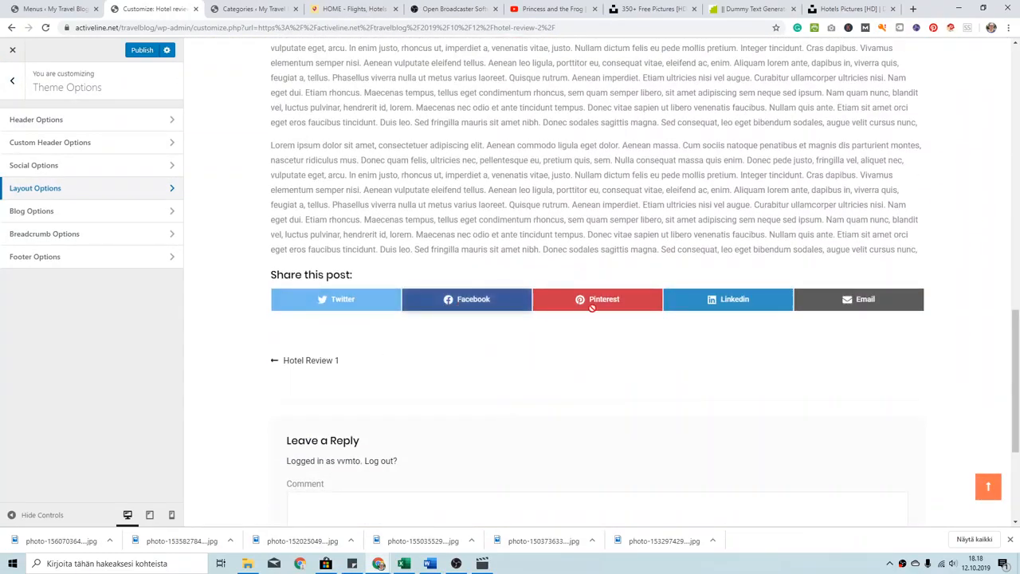
scroll(957, 307, "up", 3)
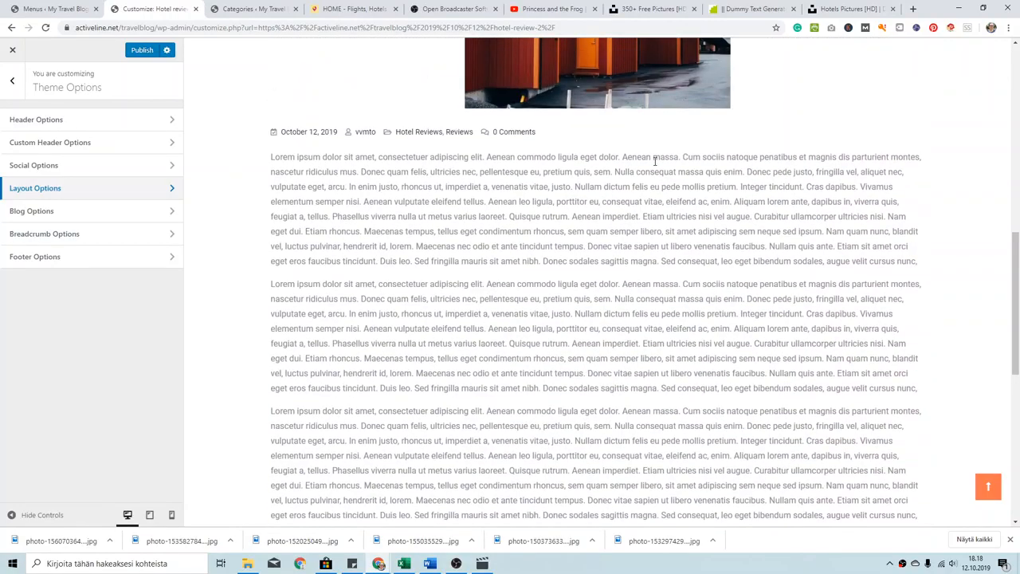
scroll(852, 408, "down", 3)
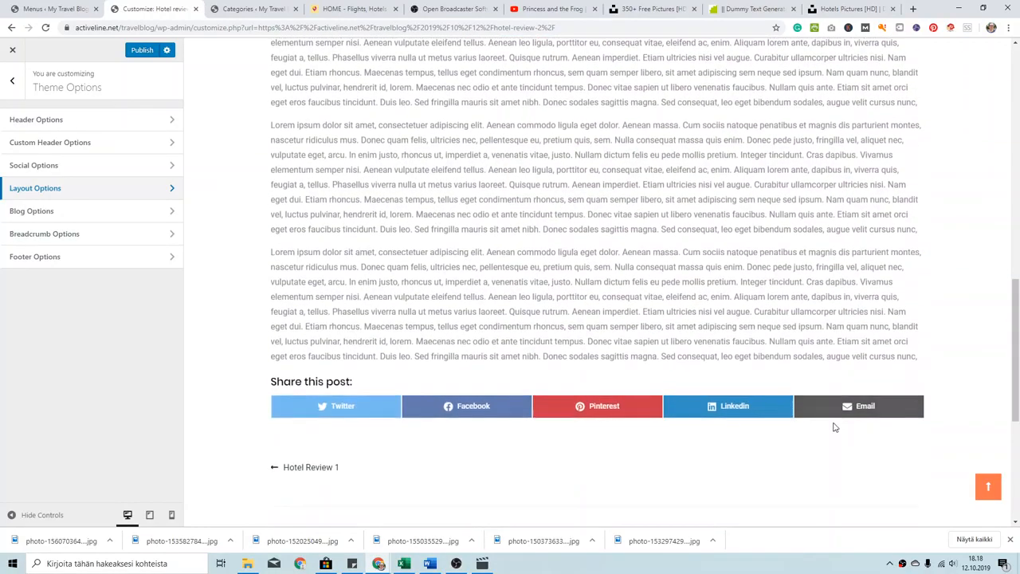
scroll(837, 434, "up", 6)
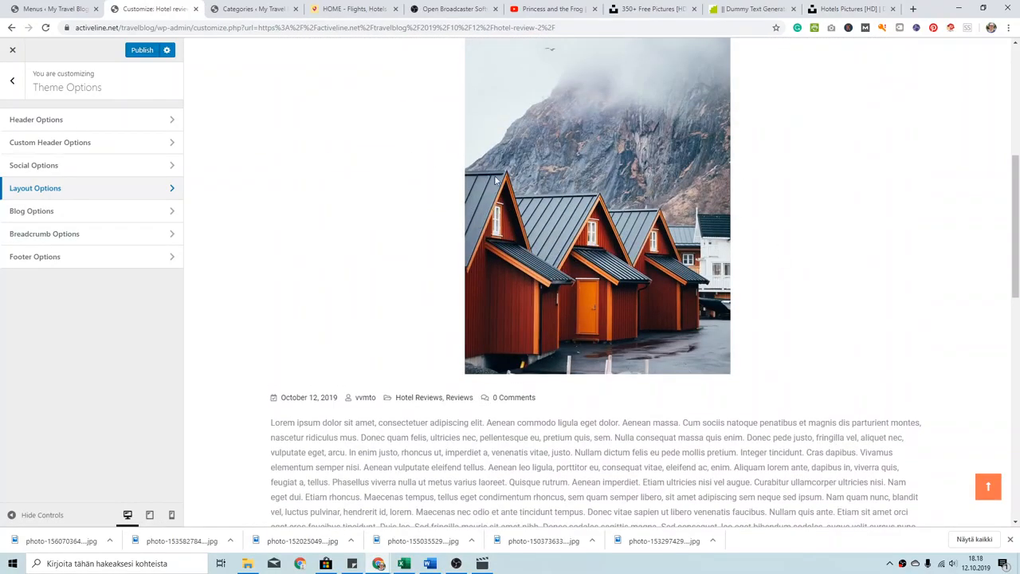
scroll(845, 226, "down", 1)
scroll(877, 191, "up", 1)
scroll(810, 266, "down", 1)
scroll(658, 314, "up", 2)
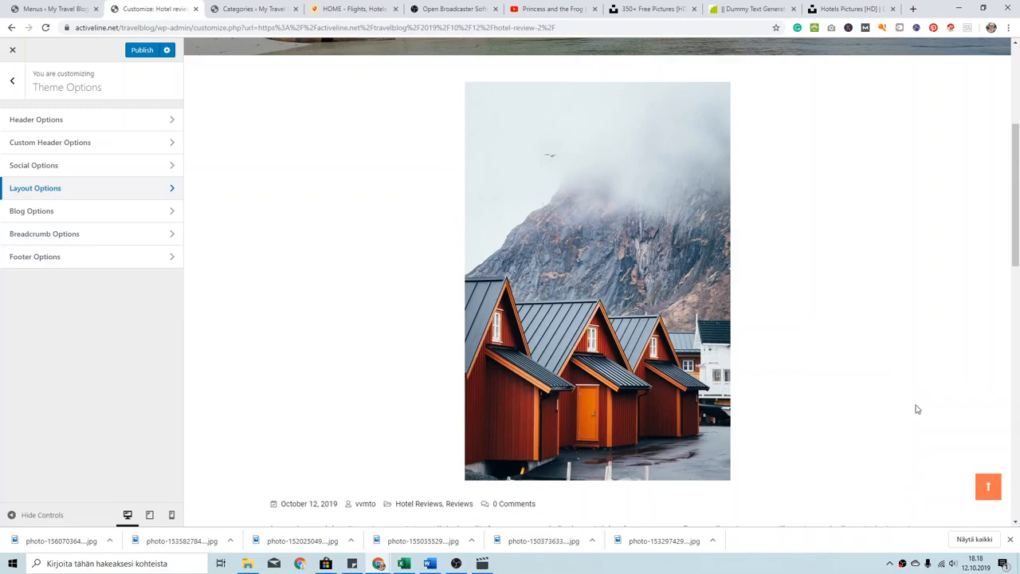
scroll(872, 298, "down", 6)
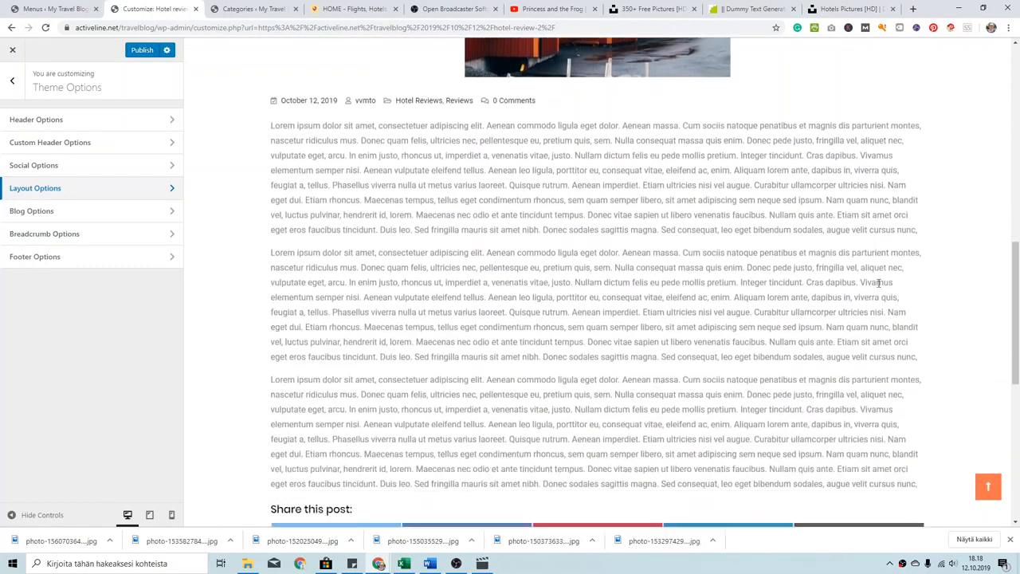
scroll(880, 287, "up", 1)
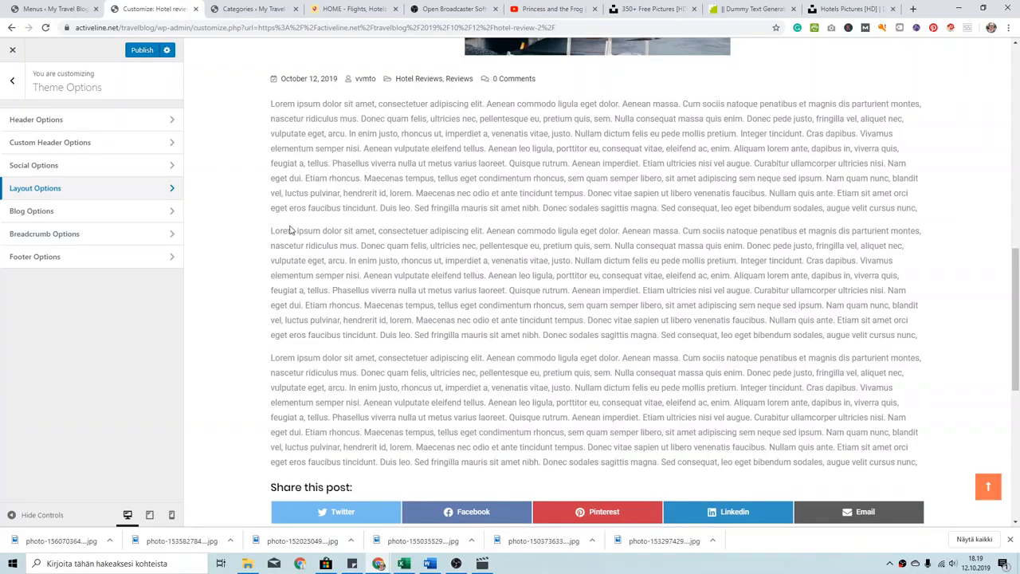
scroll(371, 259, "up", 13)
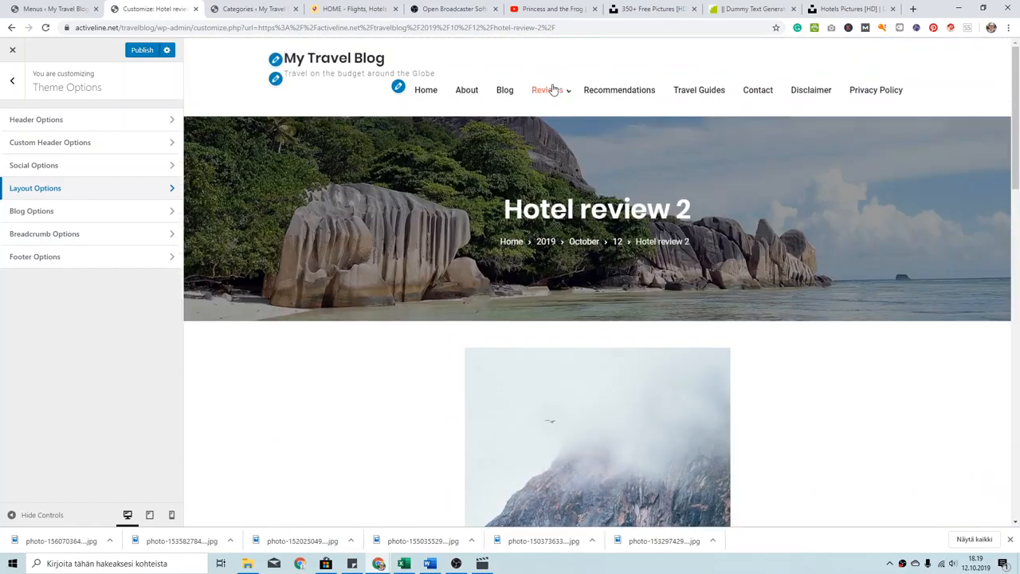
- Open the Reviews category page in the preview and check how the hotel and car review posts are laid out
mouse_move(554, 90)
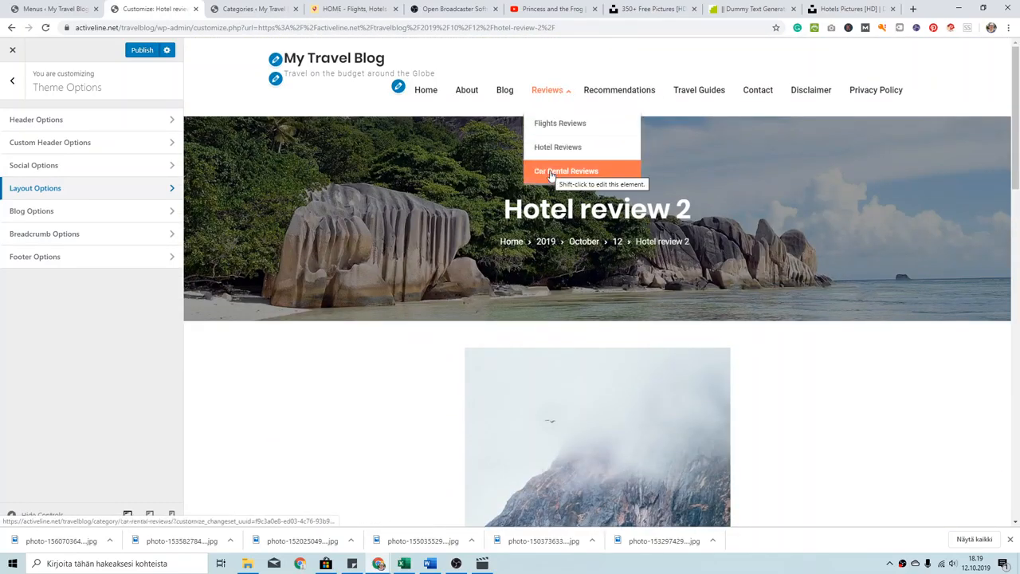
left_click(550, 93)
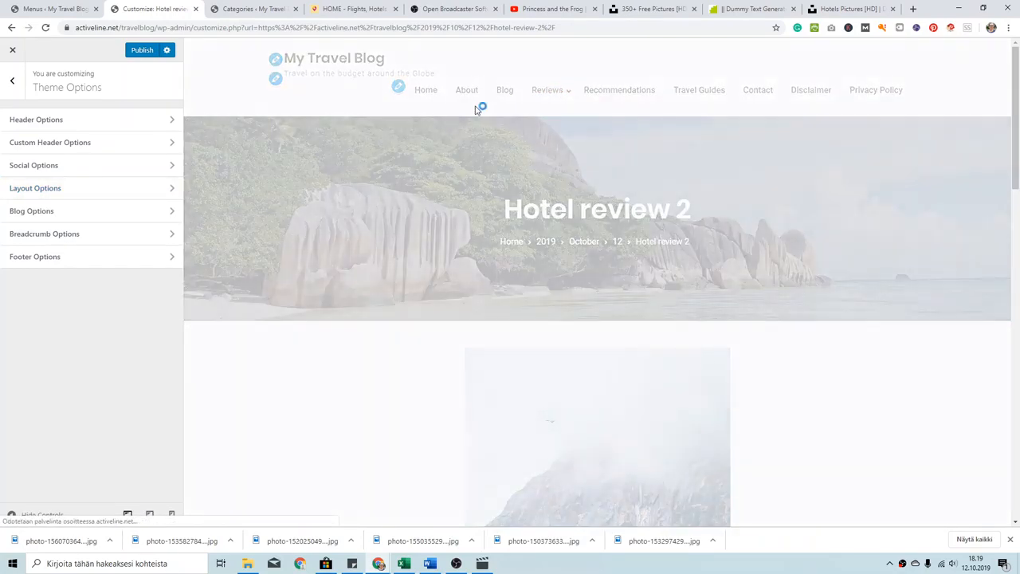
scroll(476, 109, "down", 7)
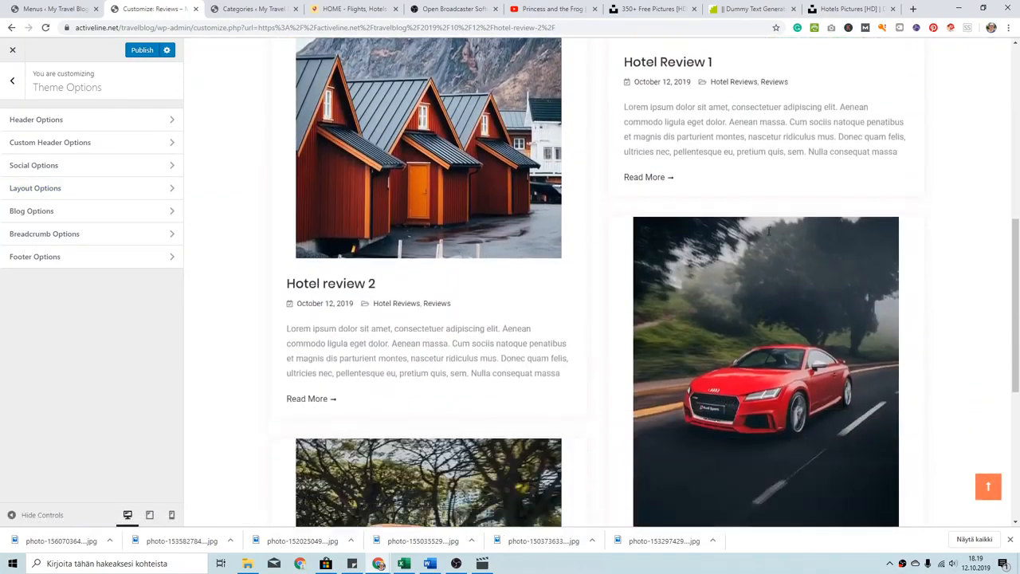
scroll(774, 234, "down", 3)
- Stay in the customizer instead of discarding the changes, and publish the new layout settings
left_click(12, 50)
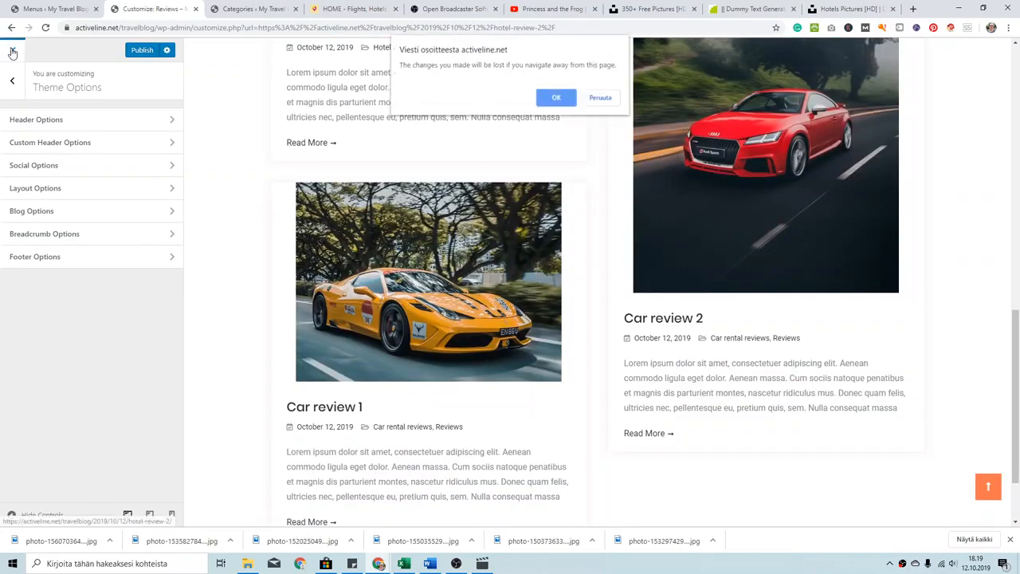
left_click(598, 99)
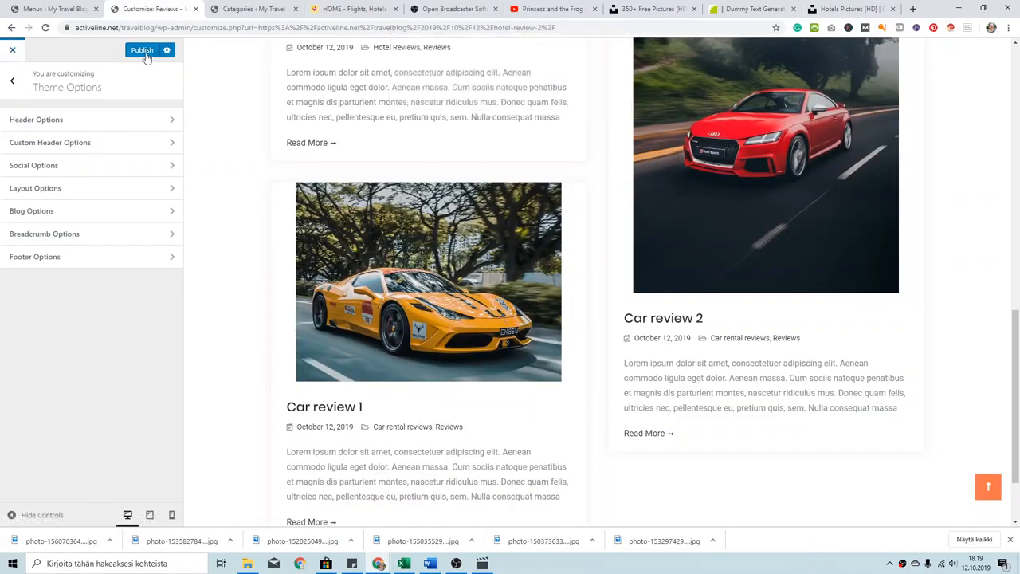
scroll(647, 366, "up", 3)
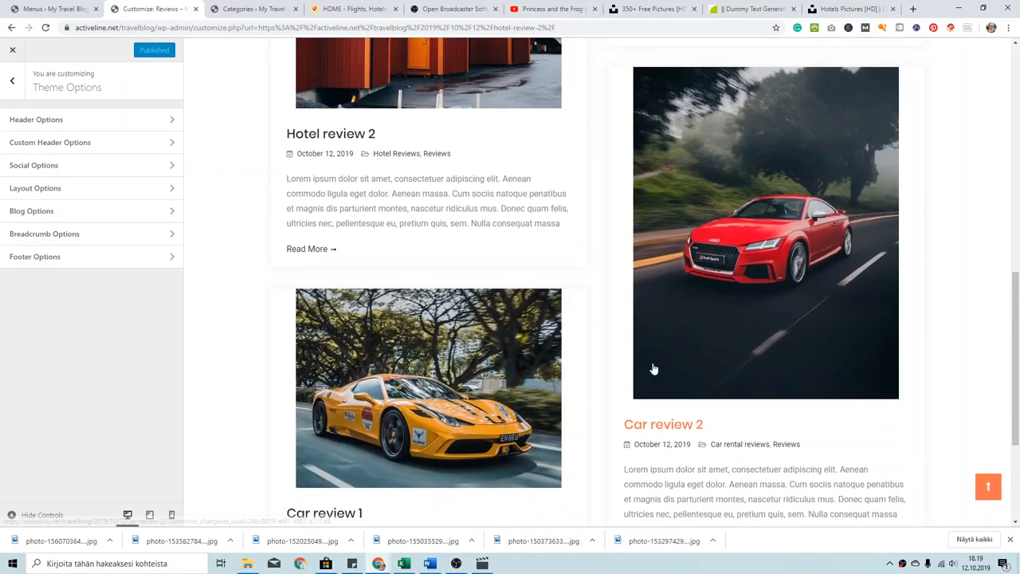
- Close the customizer and return to the live Hotel review 2 post
scroll(642, 366, "up", 5)
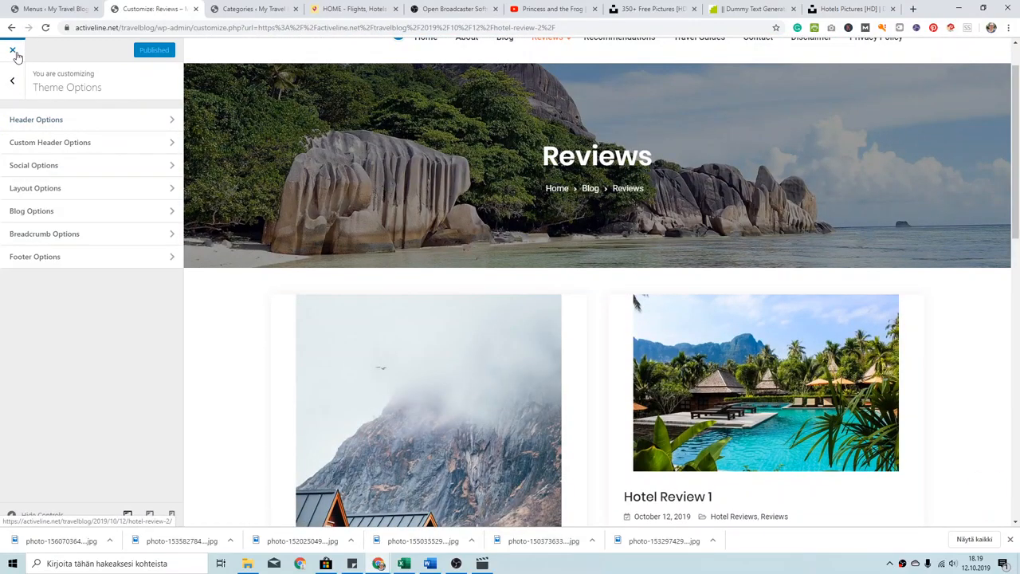
left_click(14, 52)
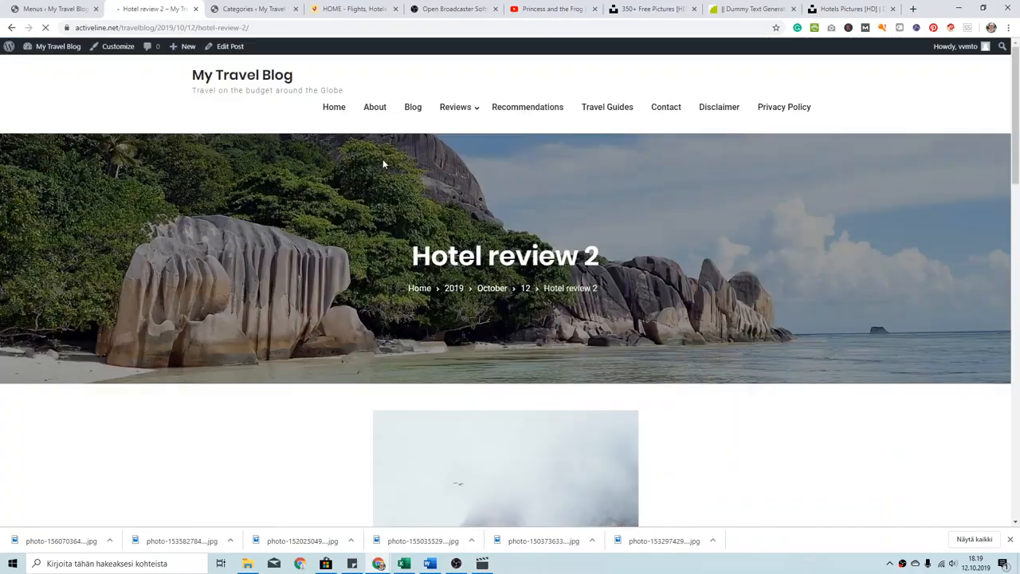
scroll(402, 204, "down", 1)
scroll(479, 144, "up", 1)
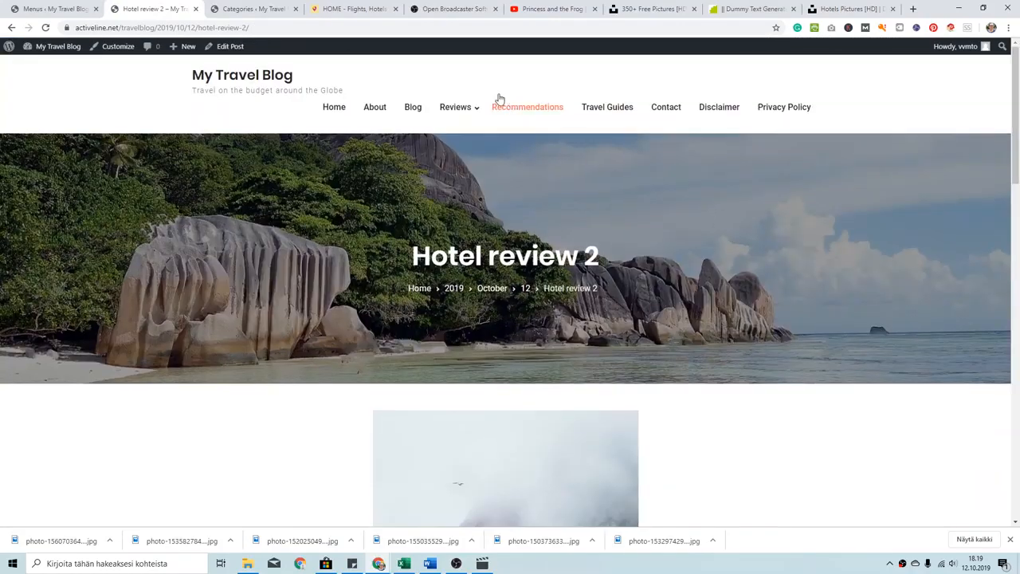
- Open the live Reviews category page and check how the hotel and car review posts are laid out
left_click(456, 110)
scroll(461, 198, "down", 6)
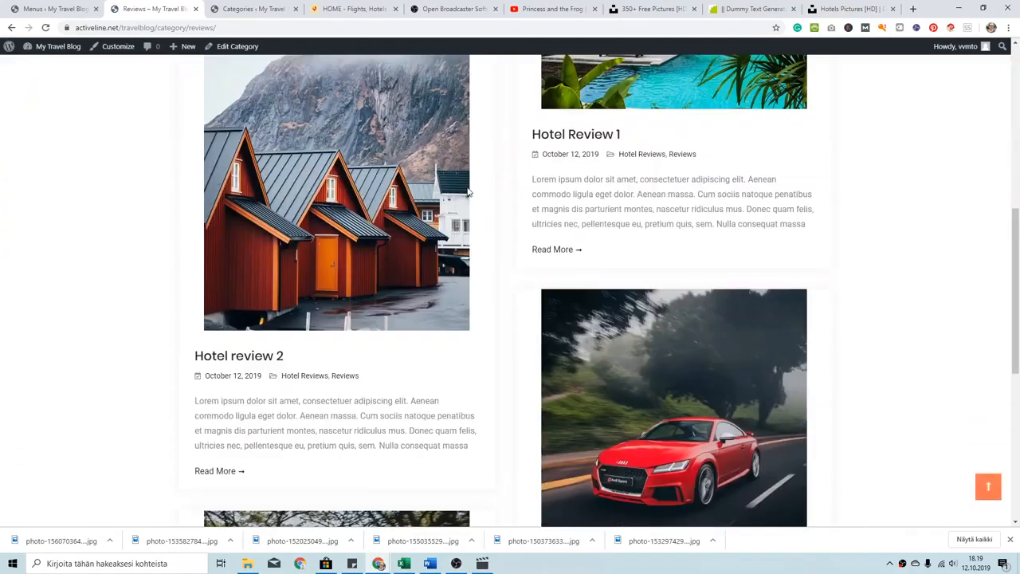
scroll(469, 193, "down", 5)
scroll(471, 205, "up", 4)
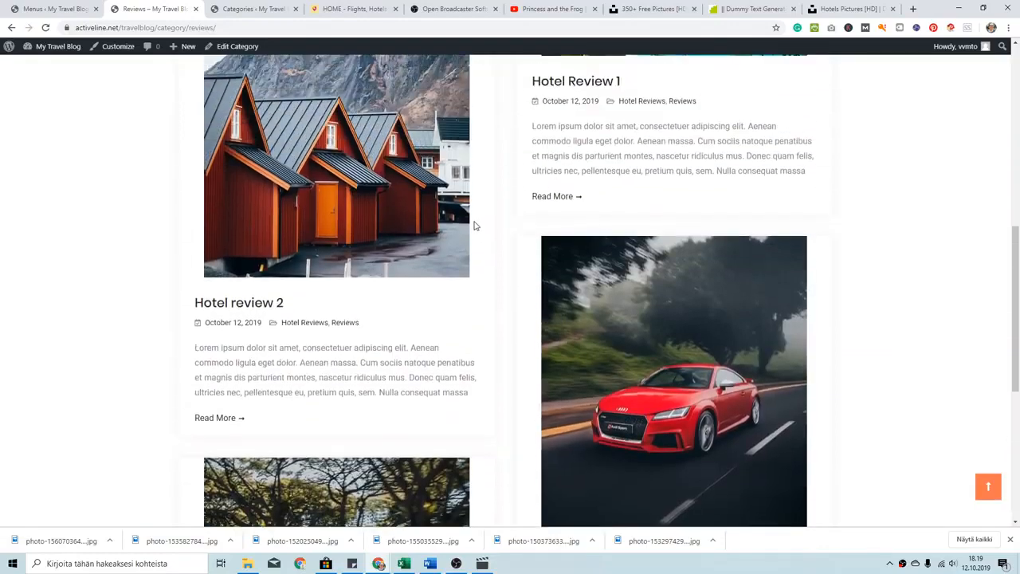
scroll(473, 226, "up", 5)
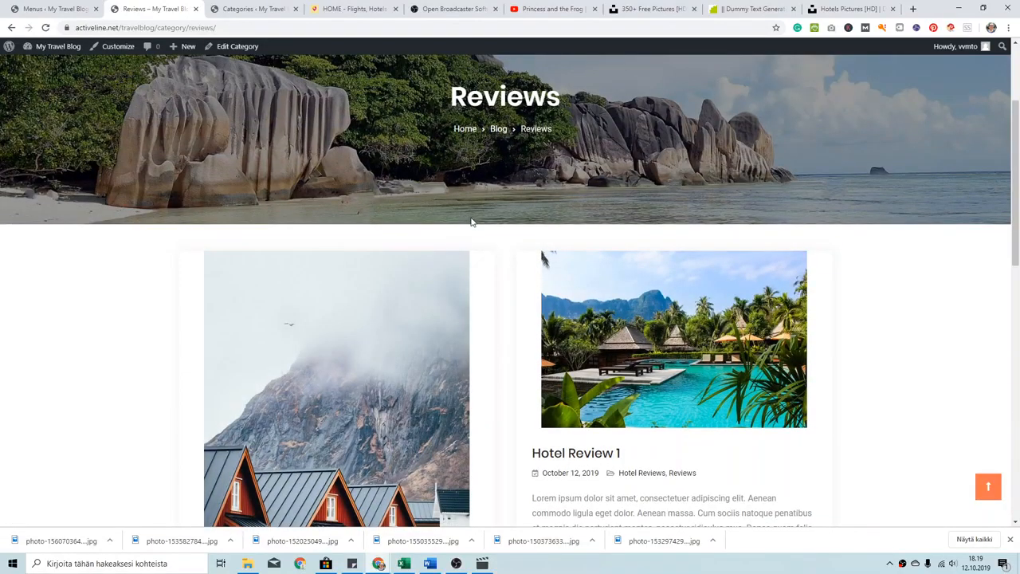
scroll(472, 215, "up", 2)
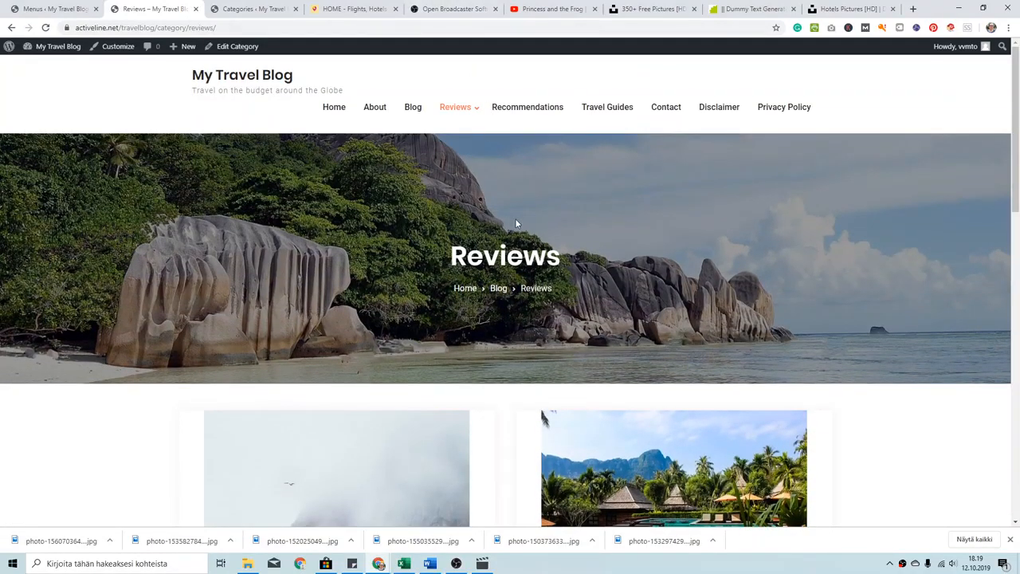
- Open Hotel Review 1 from the Reviews category page and look over its header, featured image and text
scroll(516, 224, "down", 3)
left_click(608, 273)
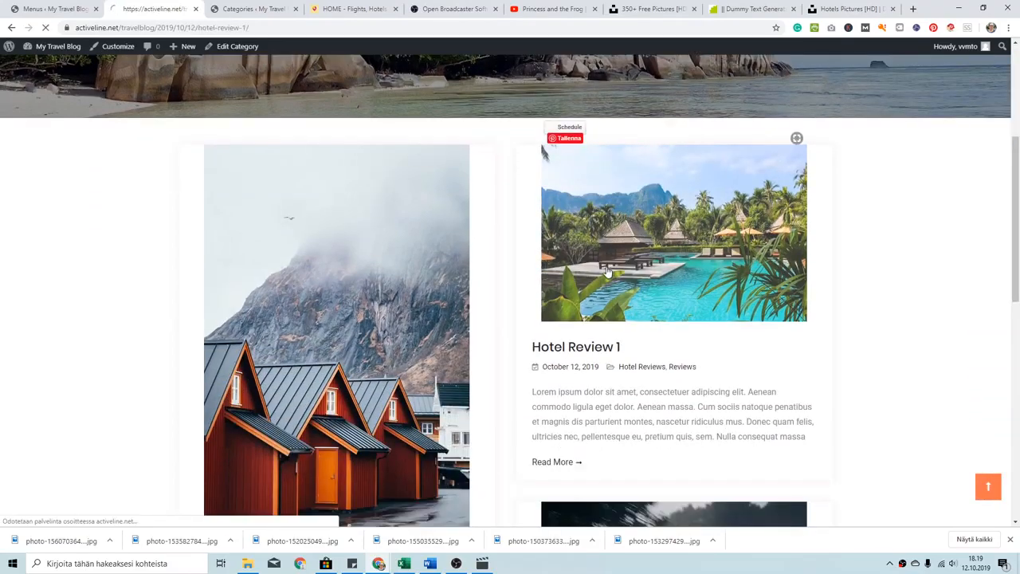
scroll(599, 277, "down", 4)
scroll(600, 280, "down", 10)
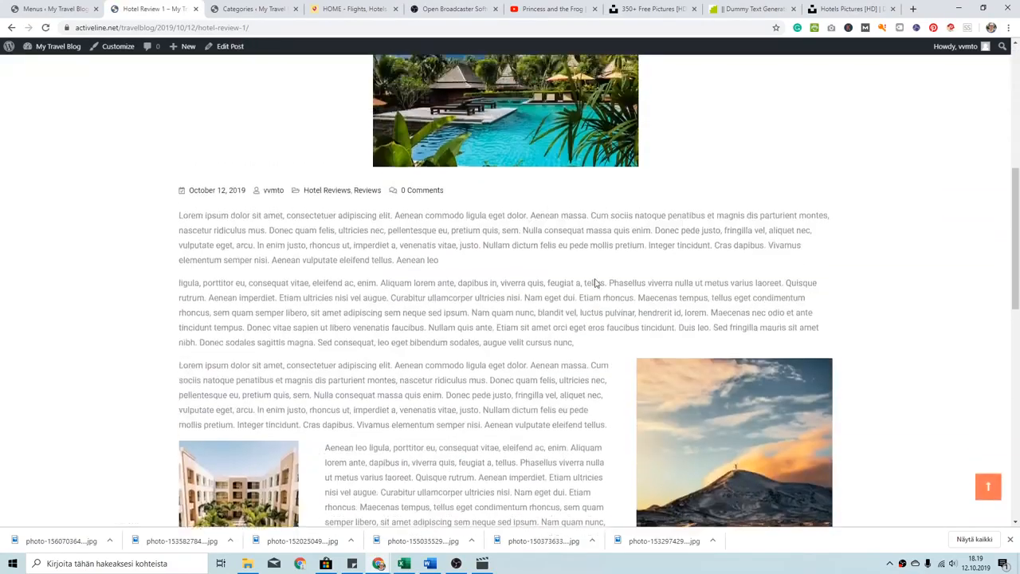
scroll(591, 291, "up", 15)
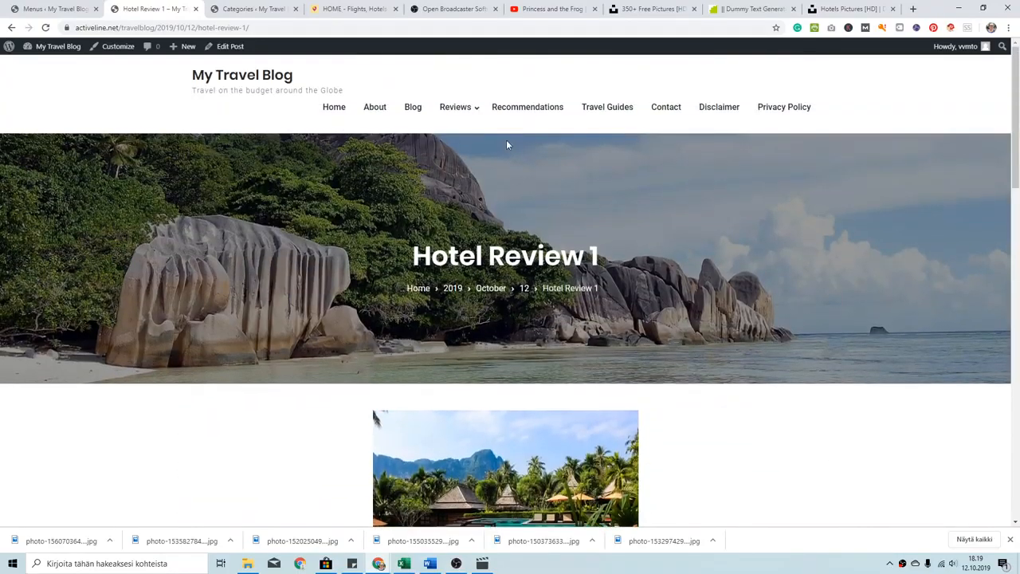
mouse_move(457, 115)
scroll(502, 205, "down", 5)
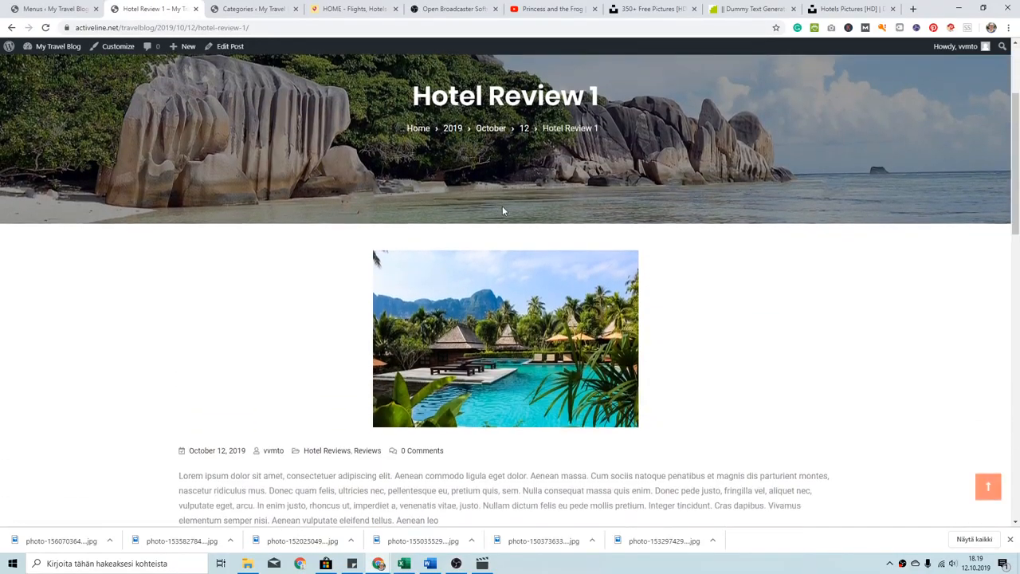
- Open the Blog page and check how all the hotel and car reviews are listed there
scroll(464, 227, "up", 4)
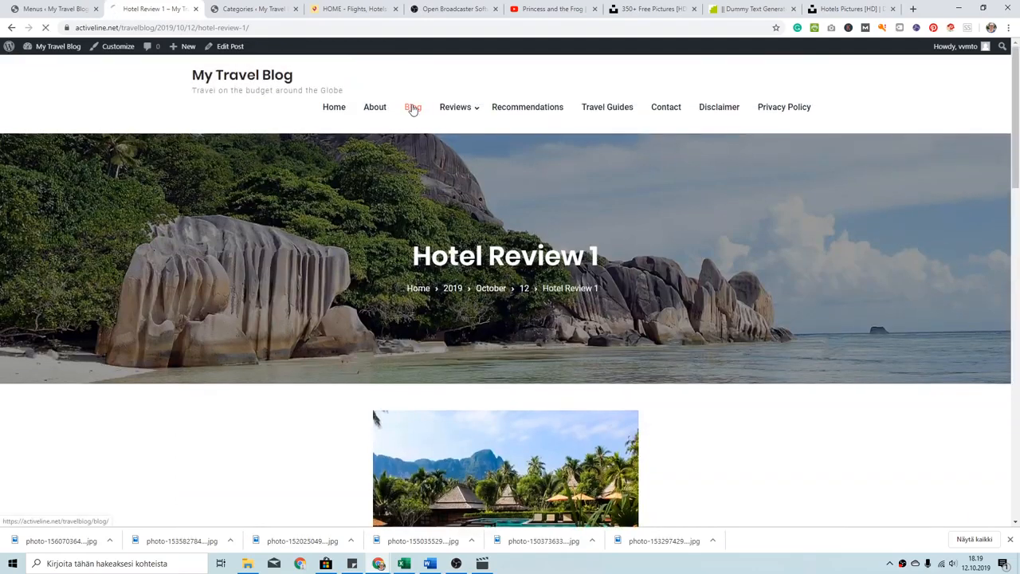
scroll(428, 163, "down", 5)
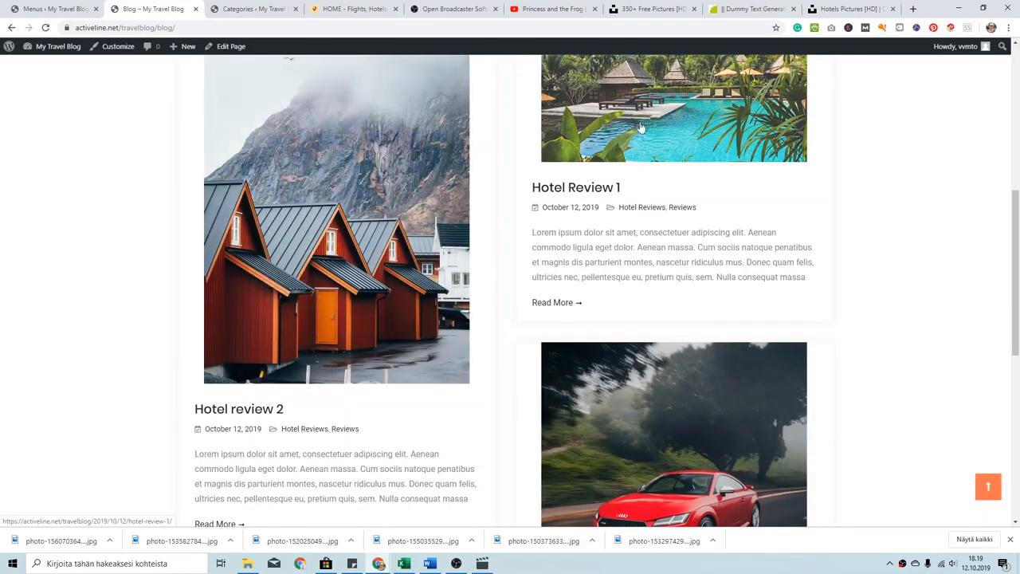
scroll(331, 292, "down", 2)
scroll(360, 360, "down", 3)
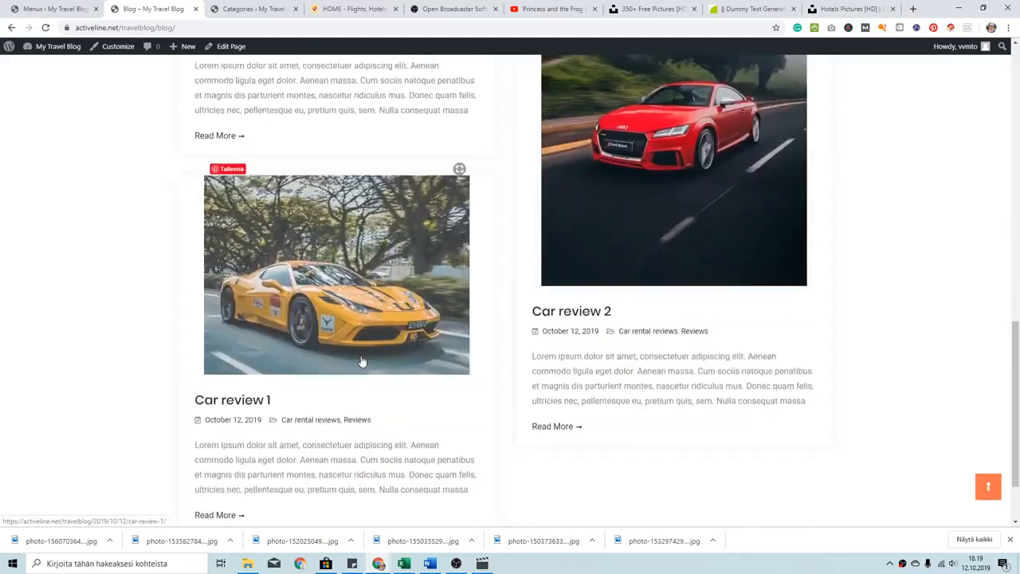
scroll(513, 388, "up", 9)
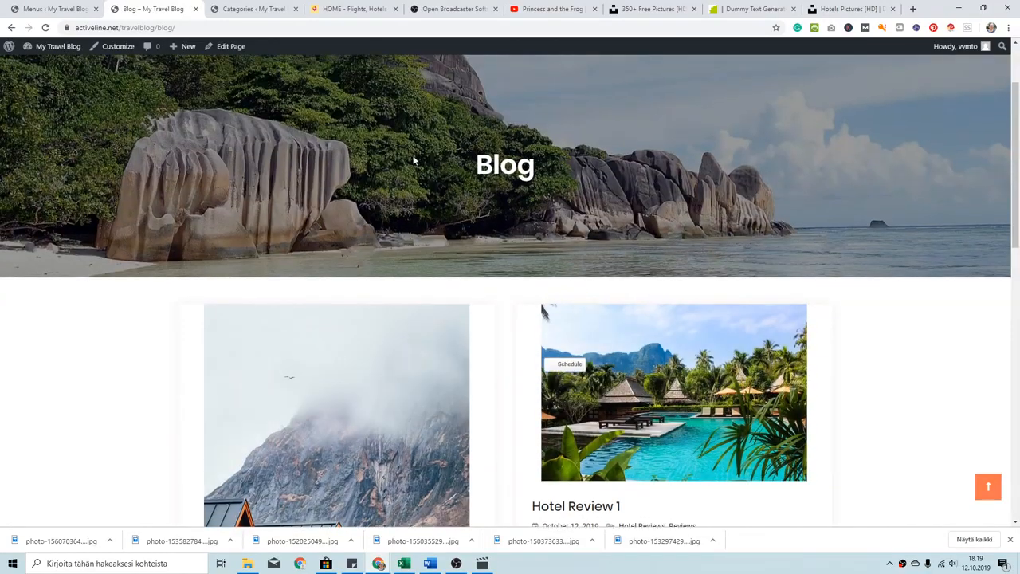
scroll(414, 160, "up", 2)
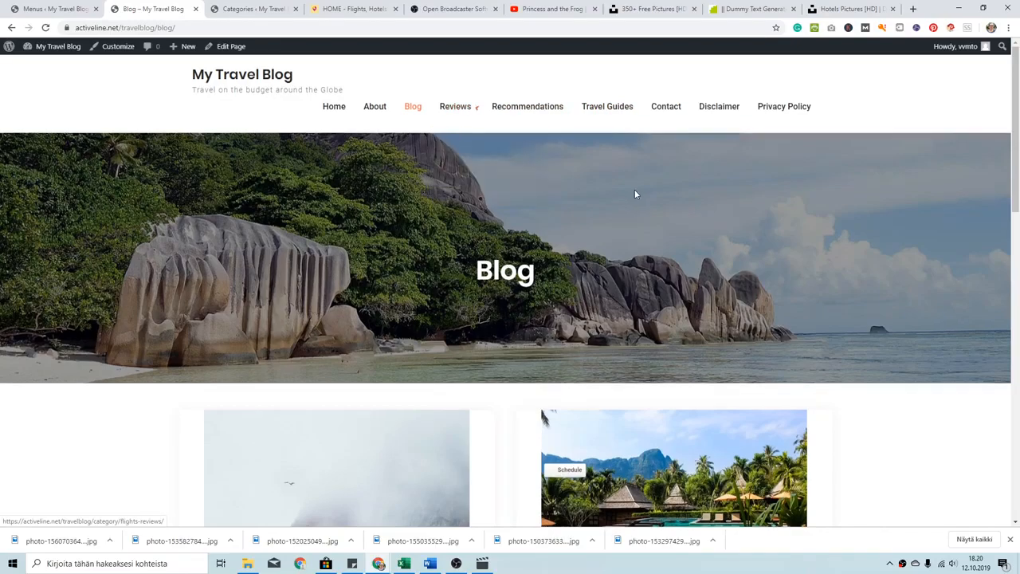
- Open Hotel Review 1 from the Blog page and examine its images, text, post details, share buttons and comment area
scroll(635, 194, "down", 3)
scroll(689, 275, "down", 2)
left_click(585, 189)
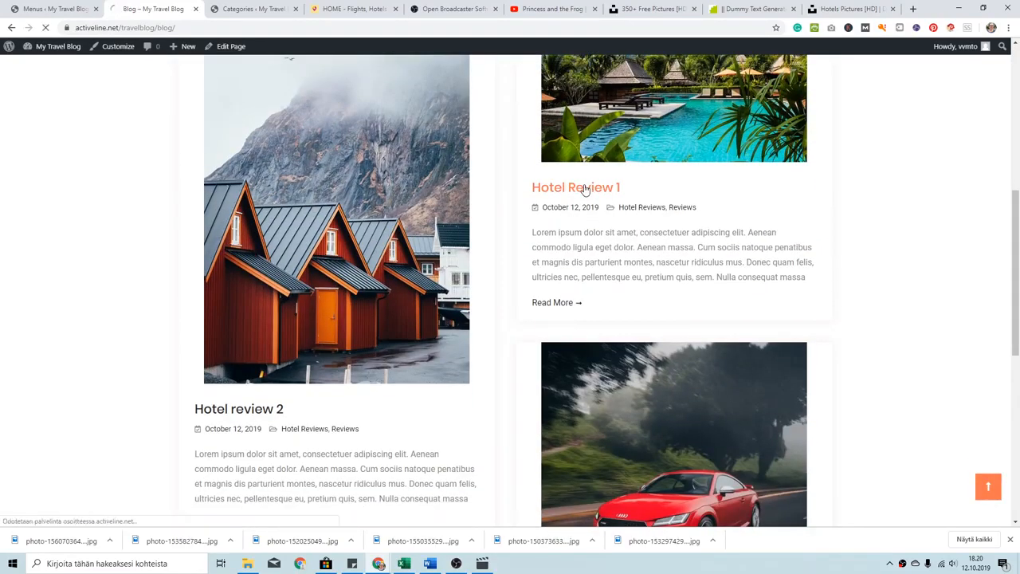
scroll(586, 231, "down", 6)
scroll(589, 243, "down", 6)
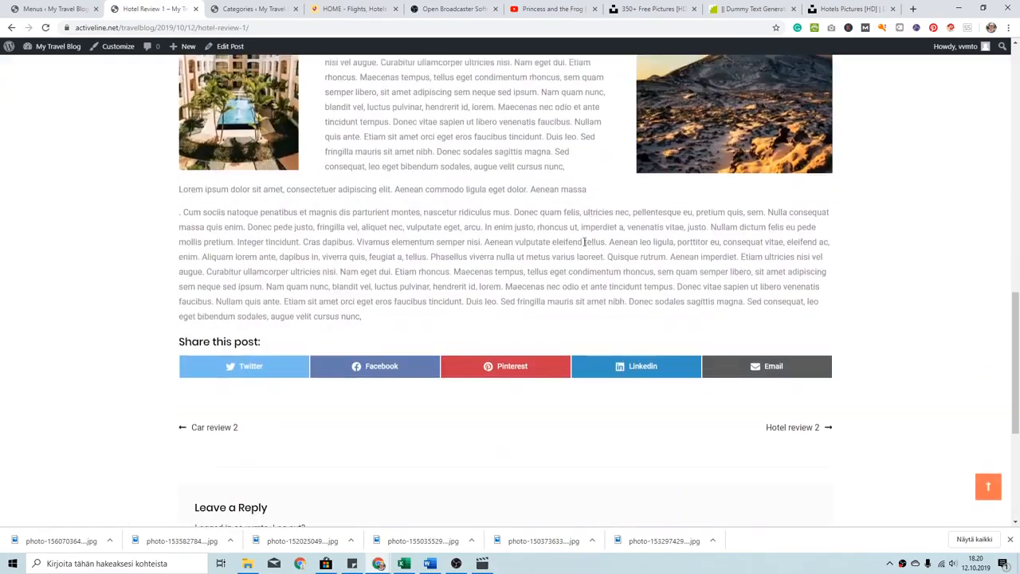
scroll(436, 267, "up", 1)
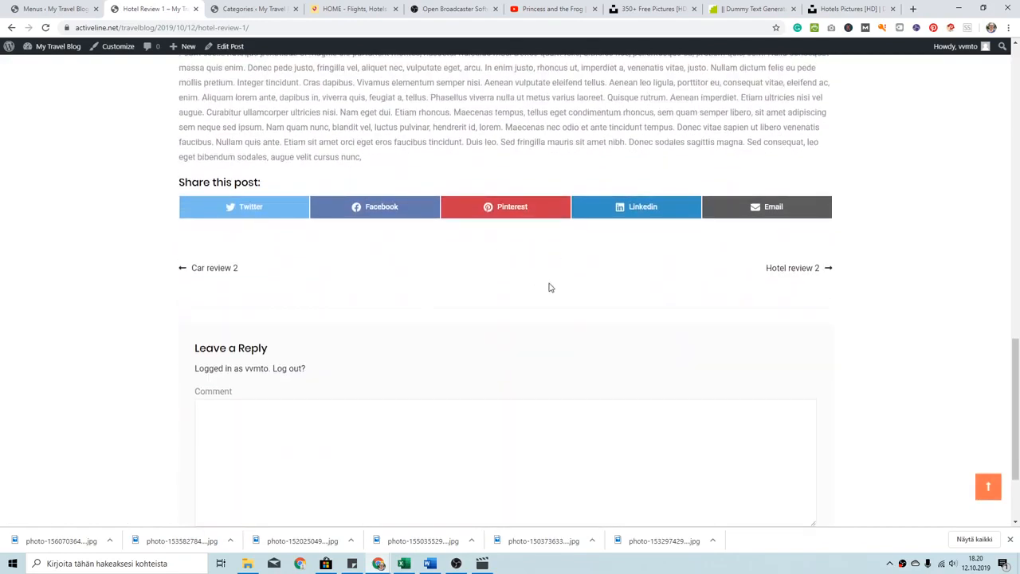
scroll(549, 288, "up", 5)
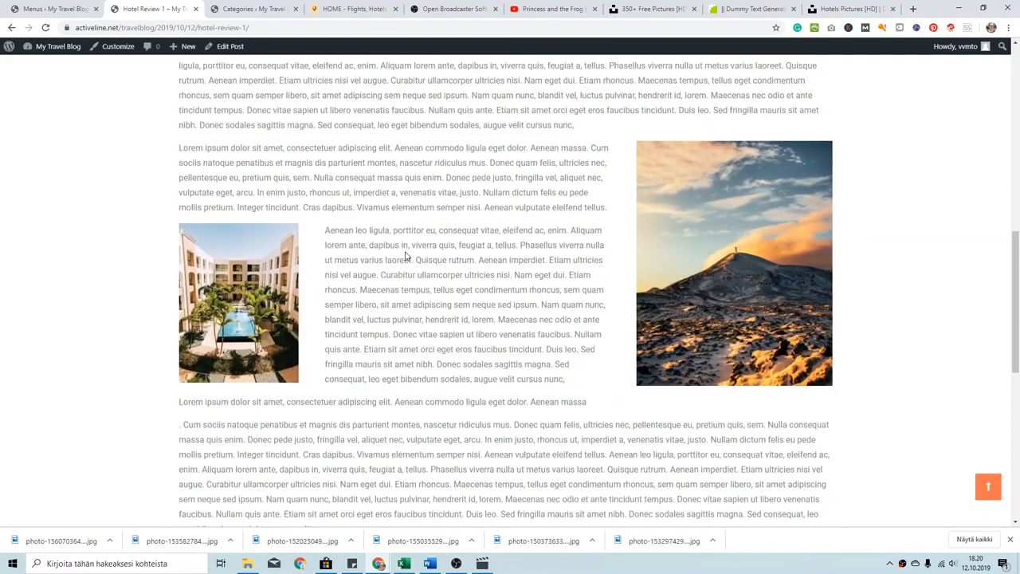
scroll(406, 256, "up", 3)
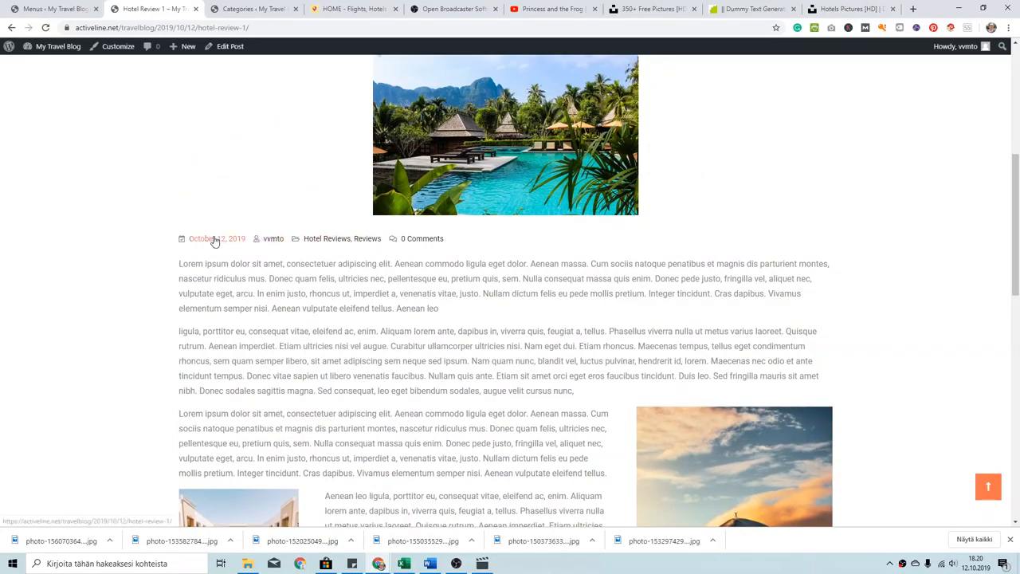
scroll(611, 358, "down", 2)
scroll(612, 339, "up", 4)
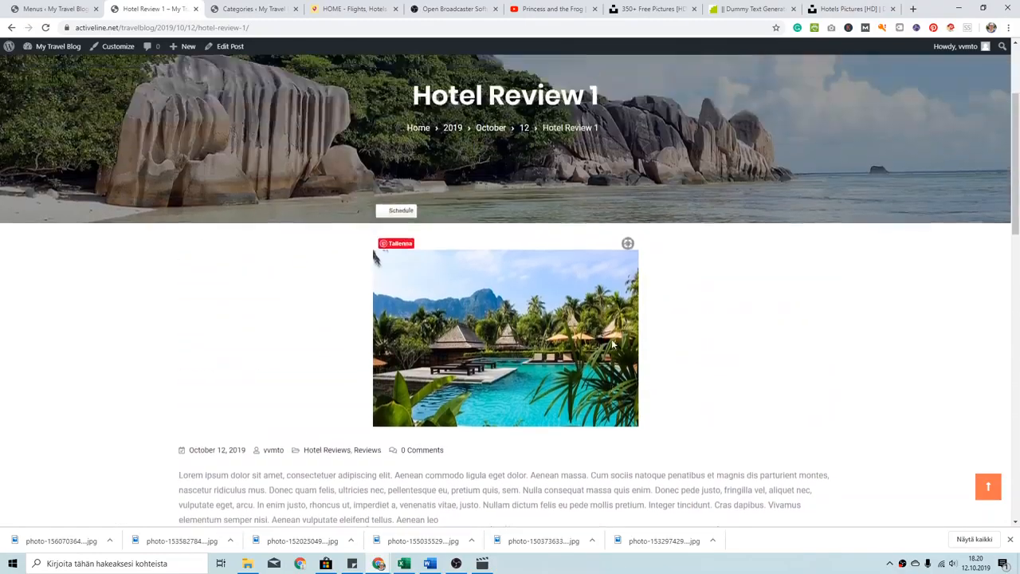
scroll(741, 247, "up", 2)
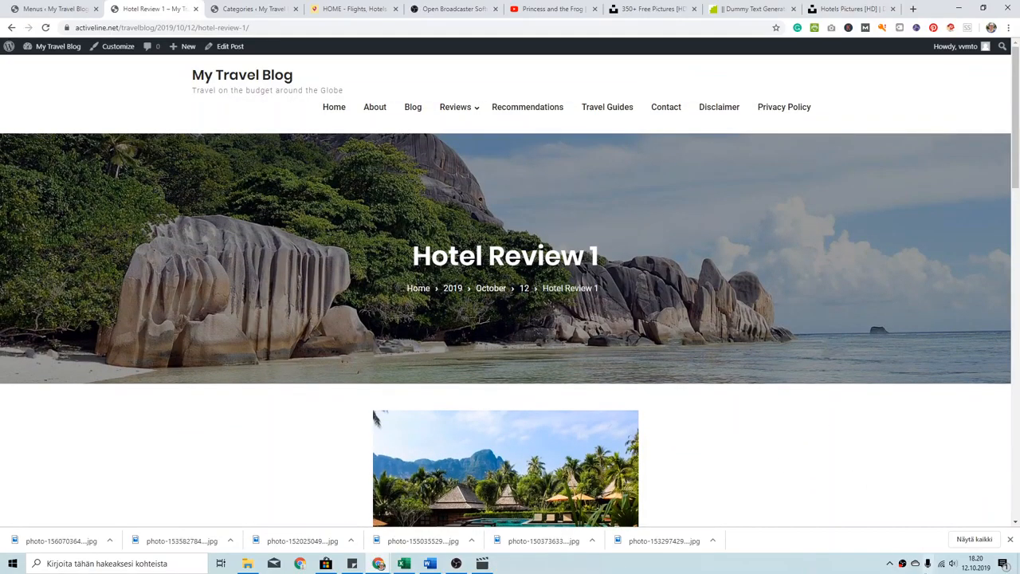
right_click(926, 564)
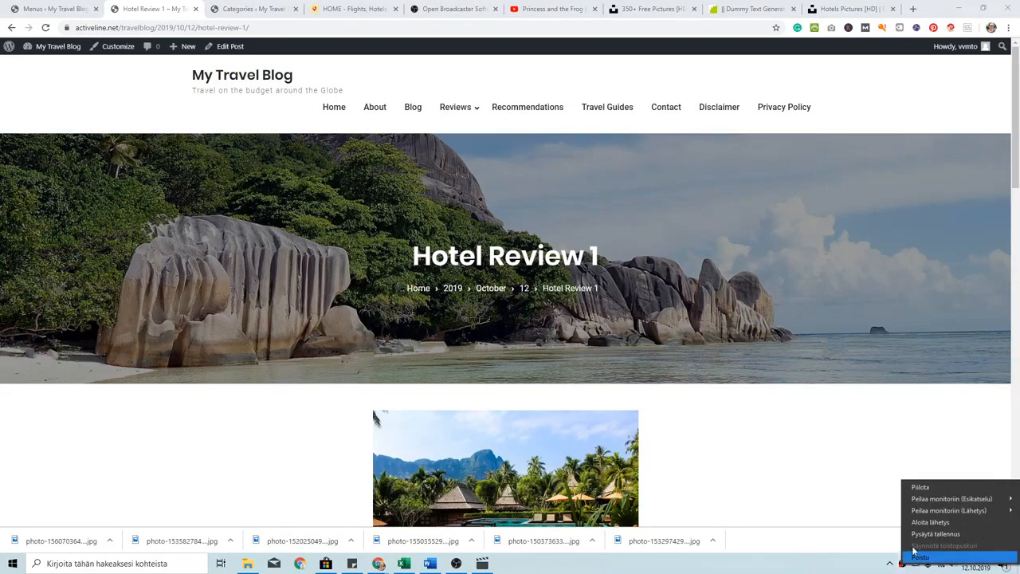